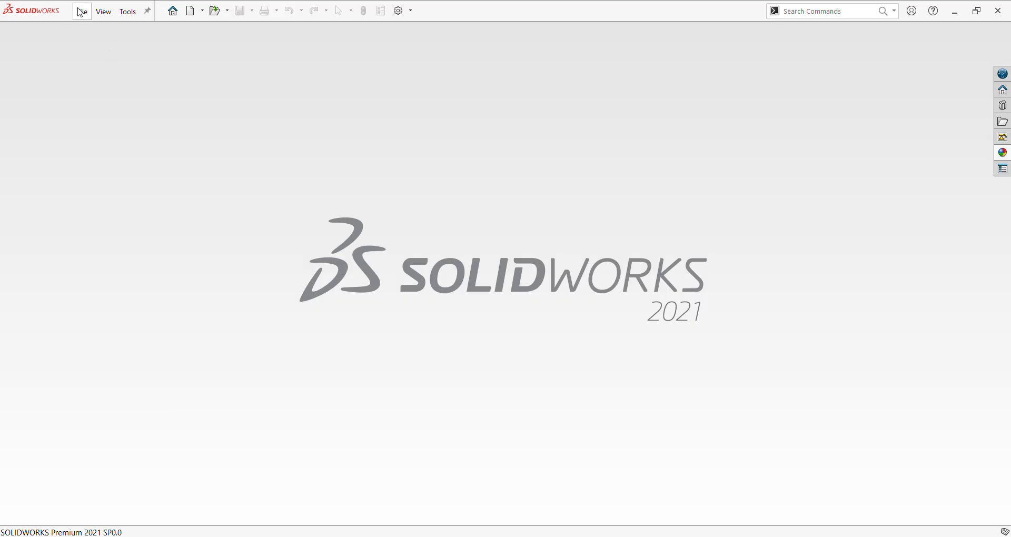
Create a new part document and set its unit system to MMGS (millimeter, gram, second).
left_click(80, 12)
left_click(98, 29)
left_click(840, 323)
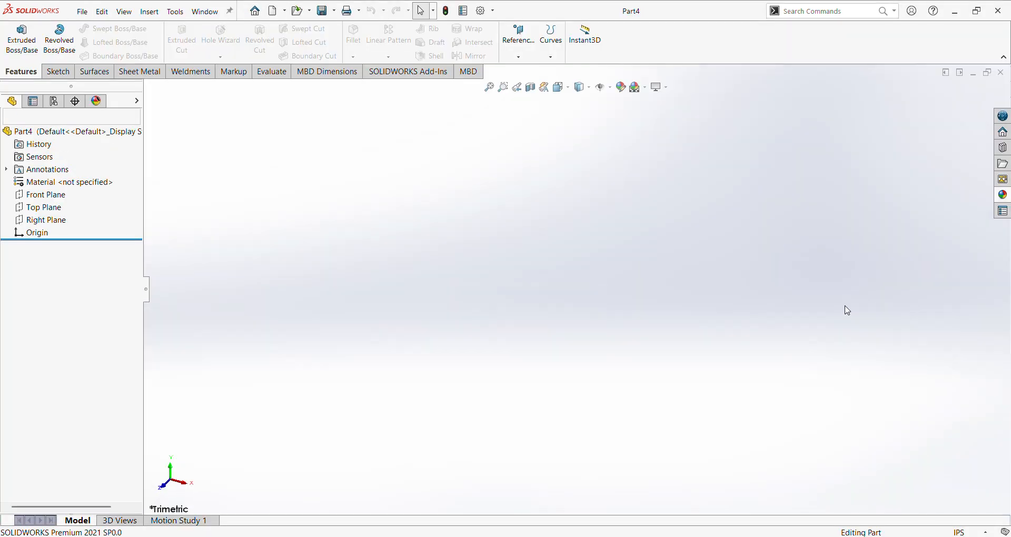
left_click(975, 533)
left_click(936, 486)
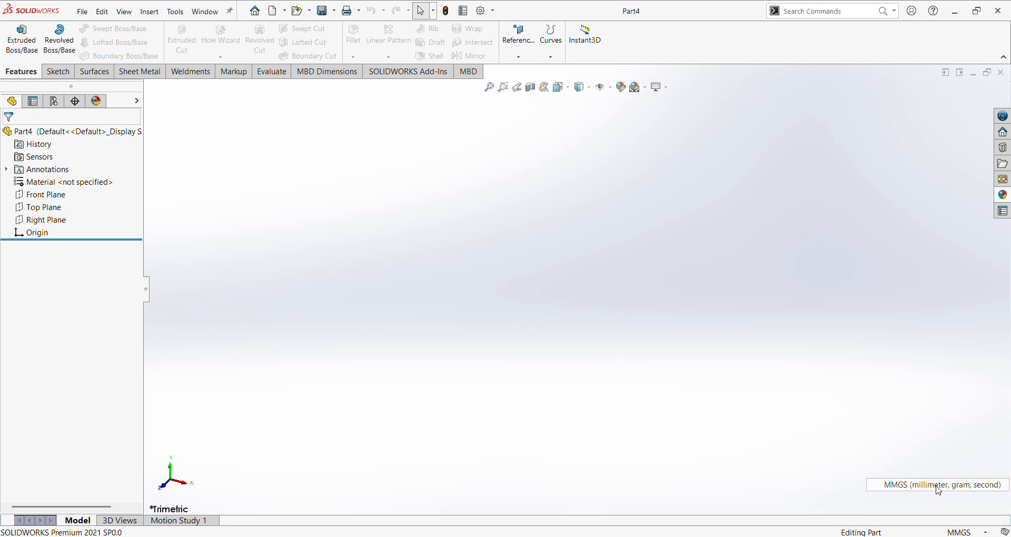
Start an extruded boss on the Front Plane and sketch a center rectangle about 67.5 by 42 mm from the origin.
left_click(21, 33)
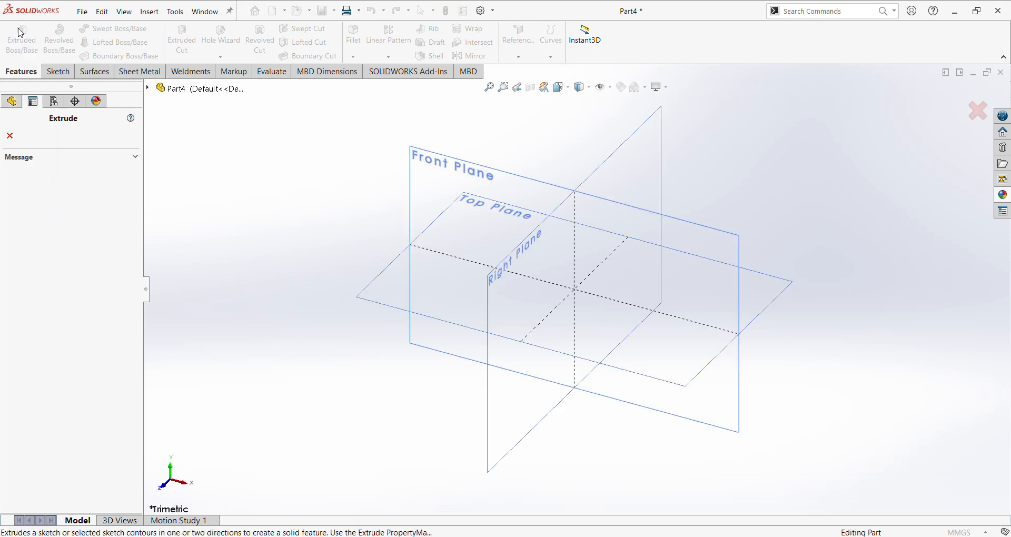
left_click(549, 184)
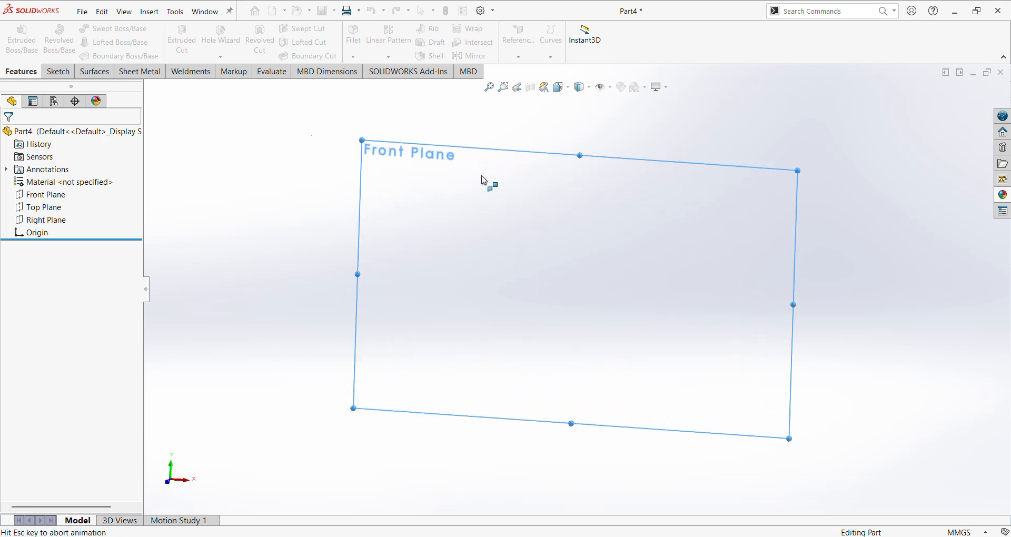
left_click(100, 42)
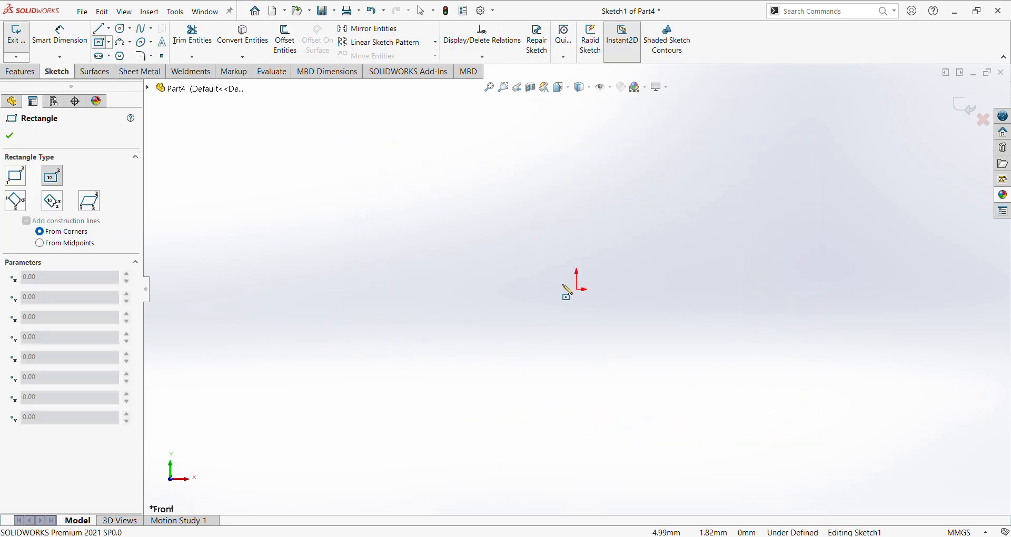
left_click(576, 289)
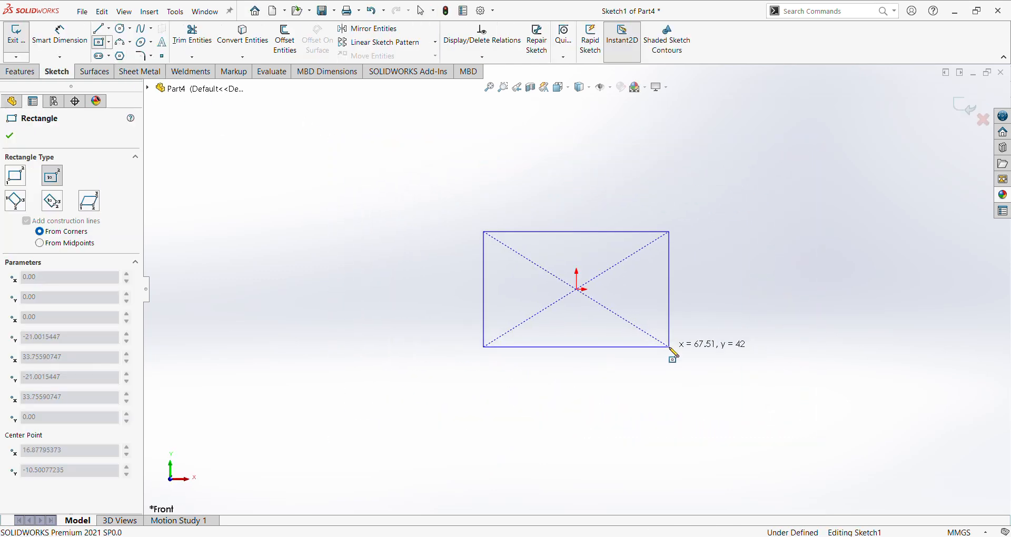
left_click(669, 347)
Dimension the rectangle 200 mm wide and 150 mm high.
right_click(734, 293)
left_click(830, 285)
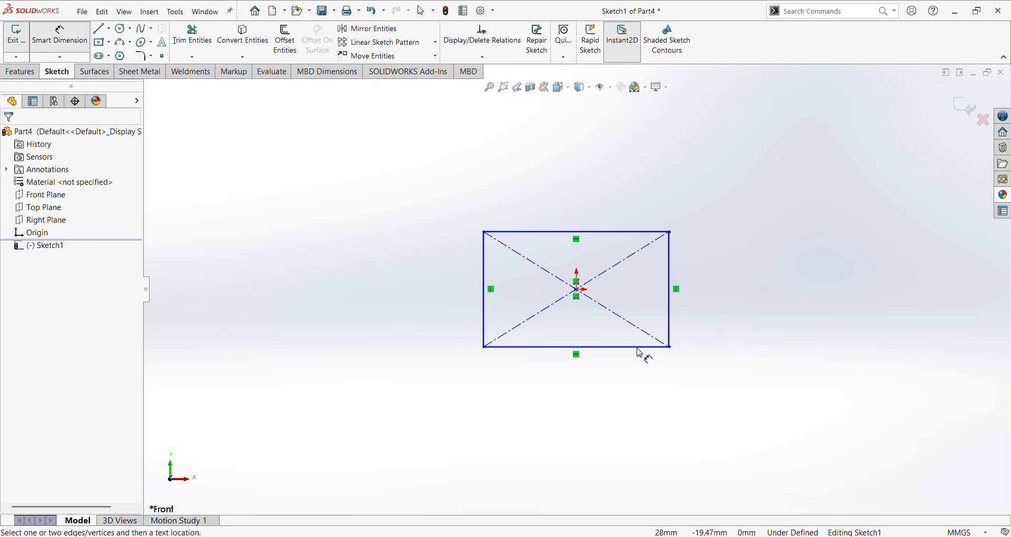
left_click(637, 348)
left_click(636, 388)
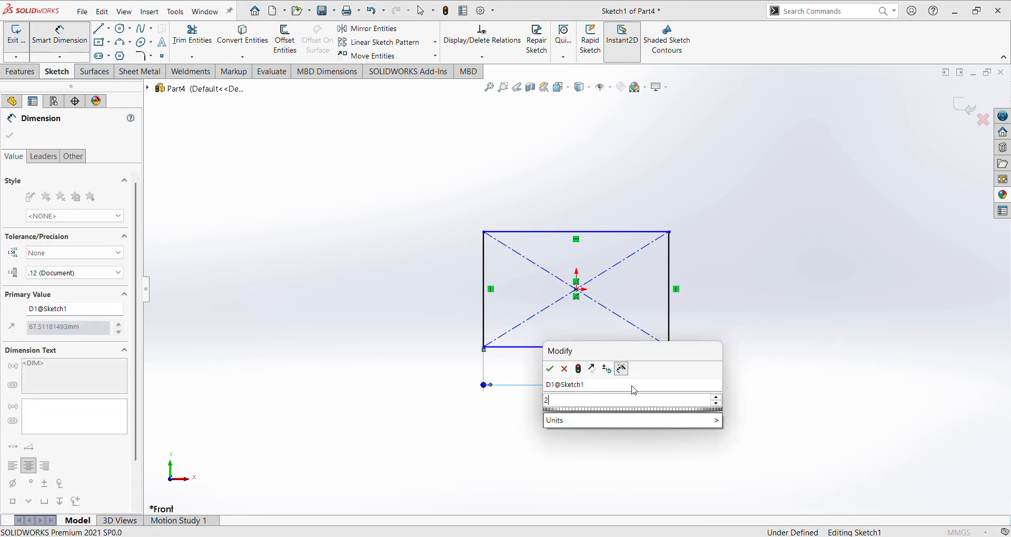
type("200")
key("Return")
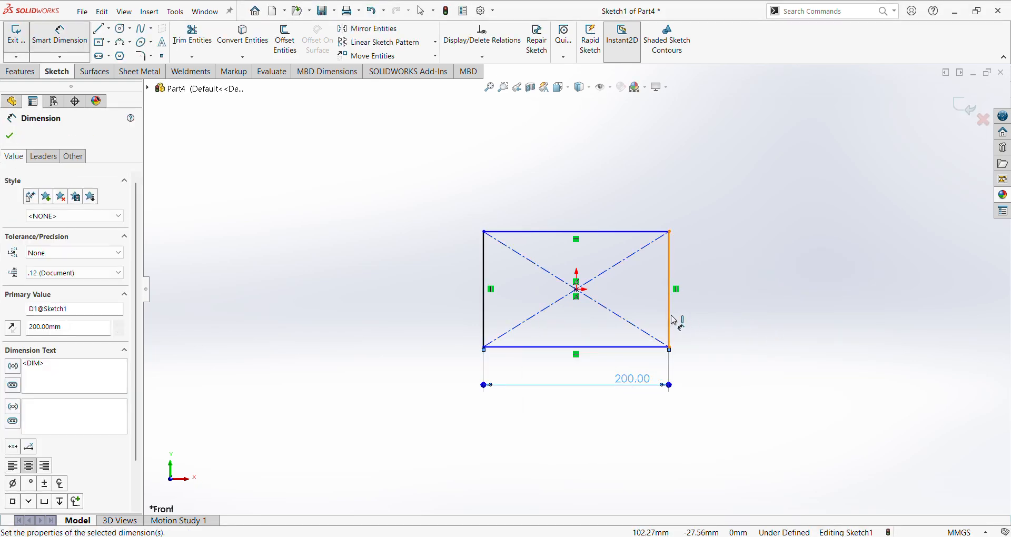
left_click(674, 320)
left_click(733, 309)
type("150")
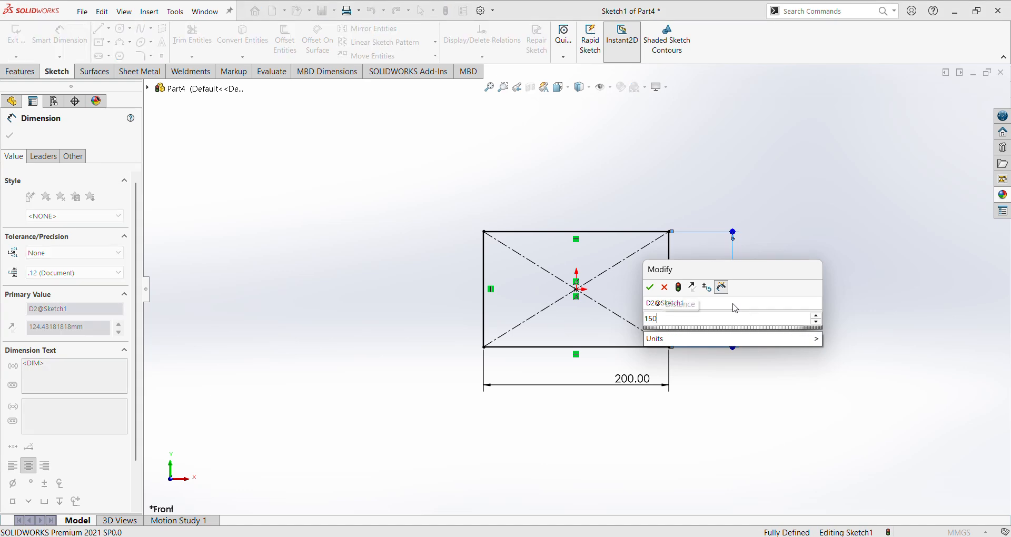
key("Return")
scroll(621, 379, "down", 1)
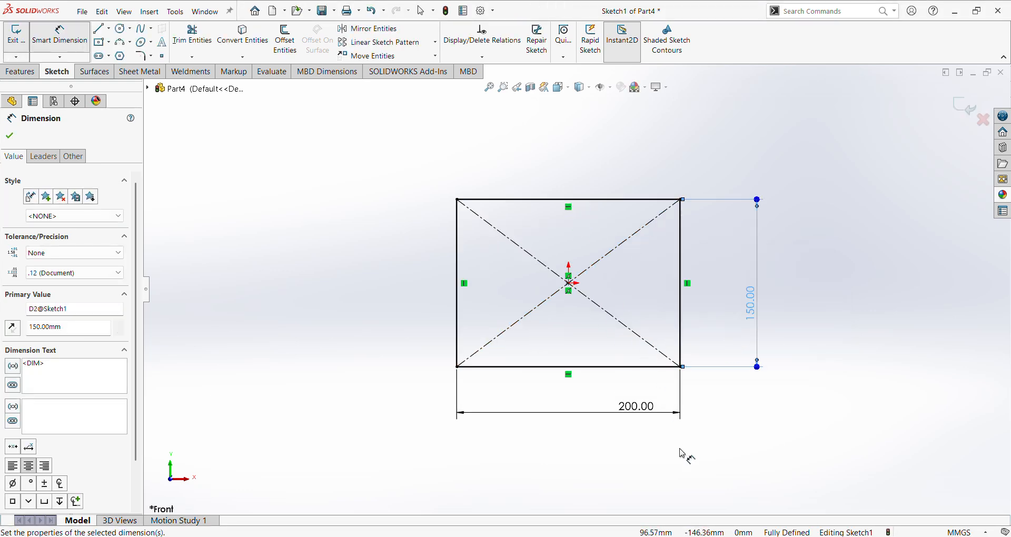
Round all four corners of the rectangle with 28 mm sketch fillets.
key("alt+Tab")
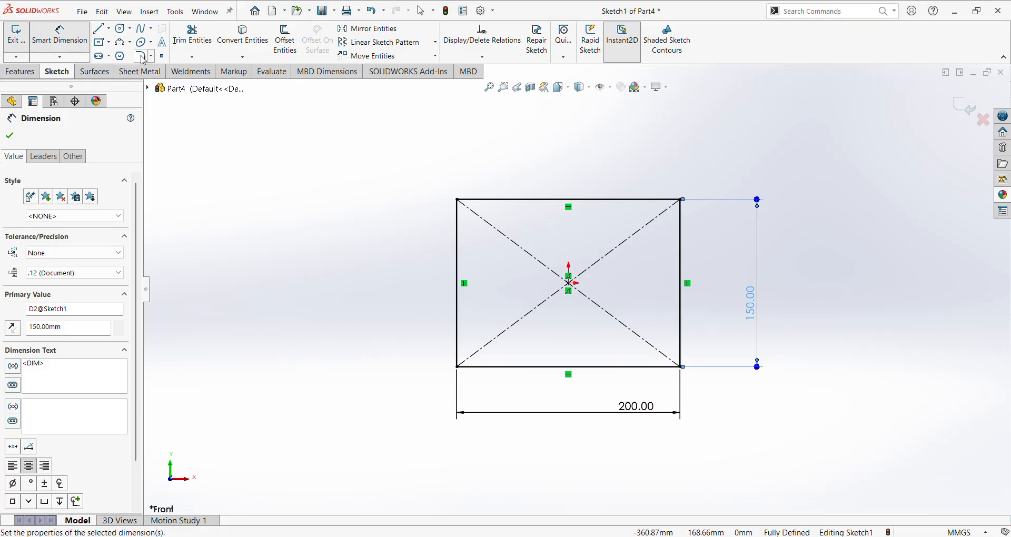
left_click(142, 57)
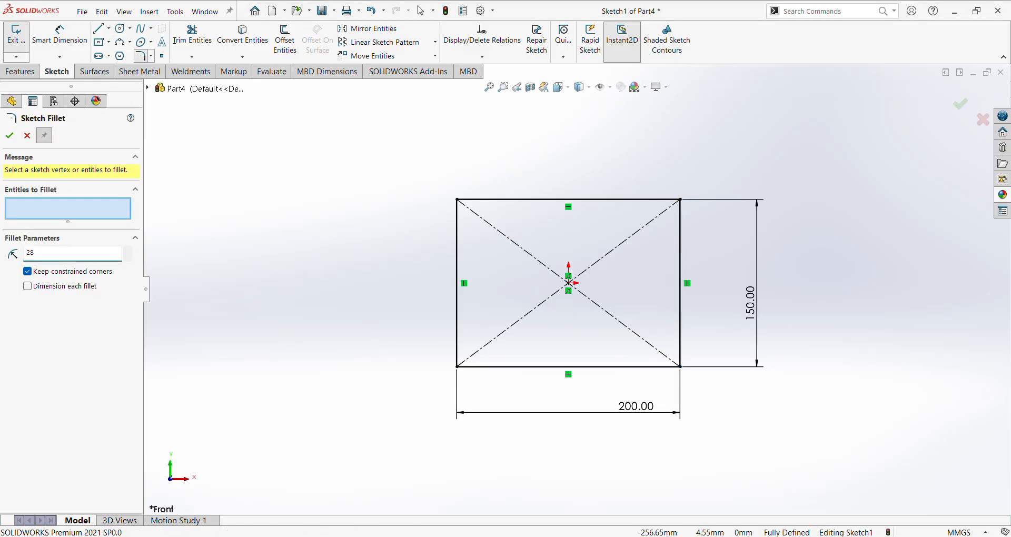
left_click(457, 255)
left_click(606, 199)
left_click(631, 201)
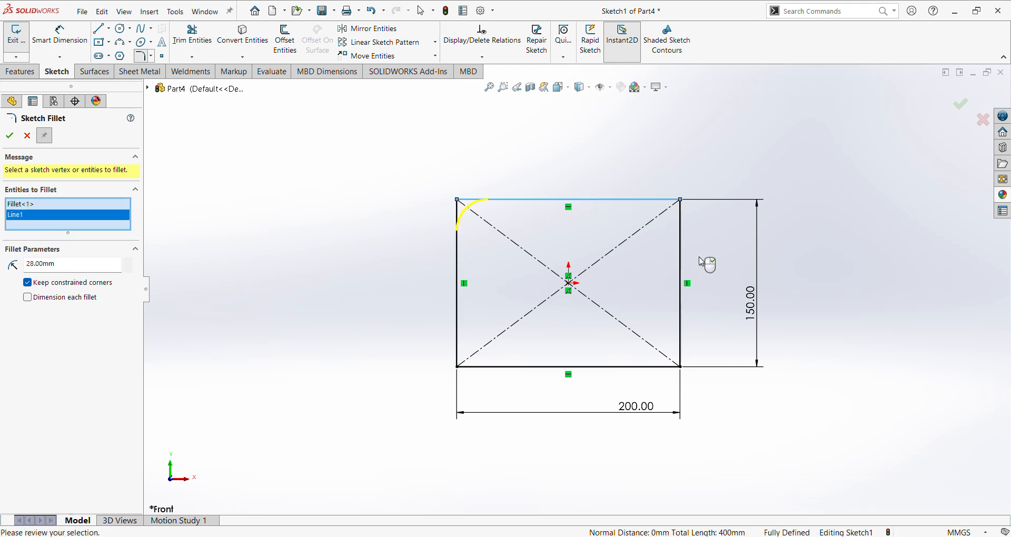
left_click(681, 343)
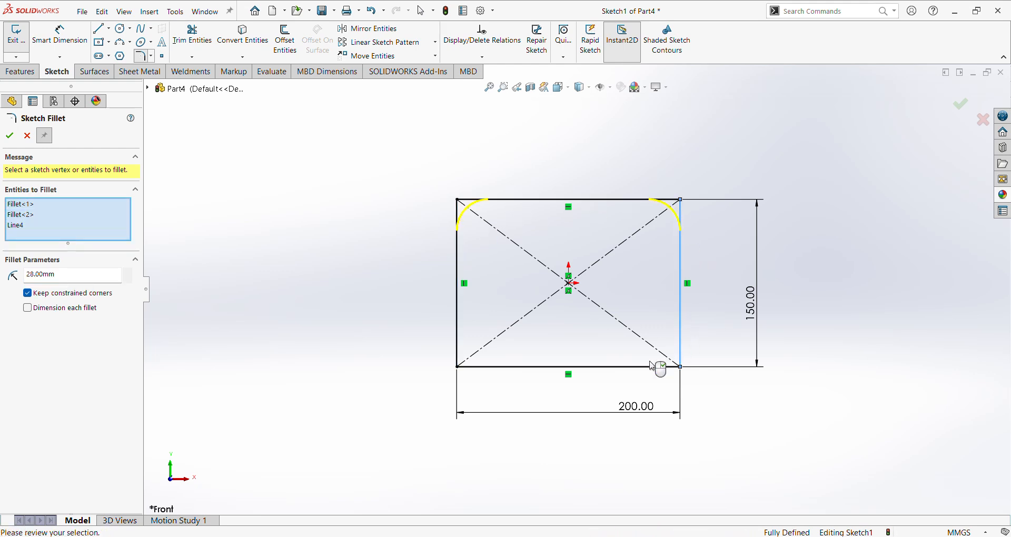
left_click(504, 367)
left_click(457, 338)
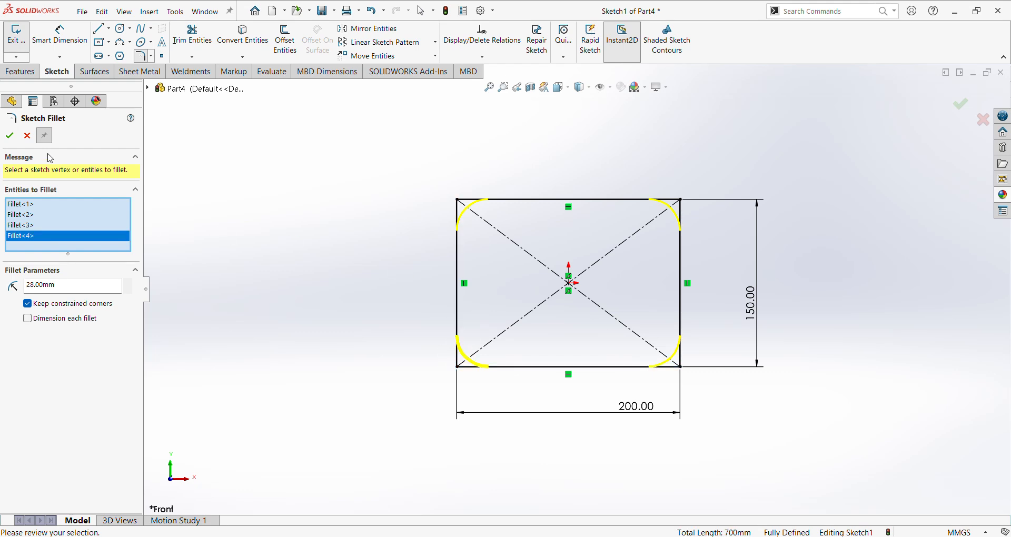
left_click(8, 136)
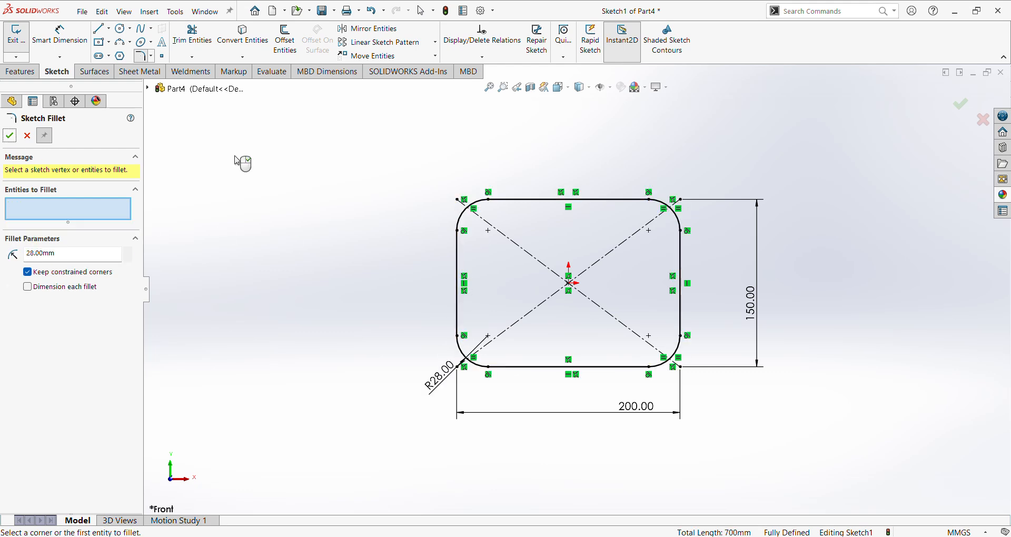
Sketch a vertical straight slot about 45 mm between centers and 20 mm wide in the plate's left half.
left_click(99, 55)
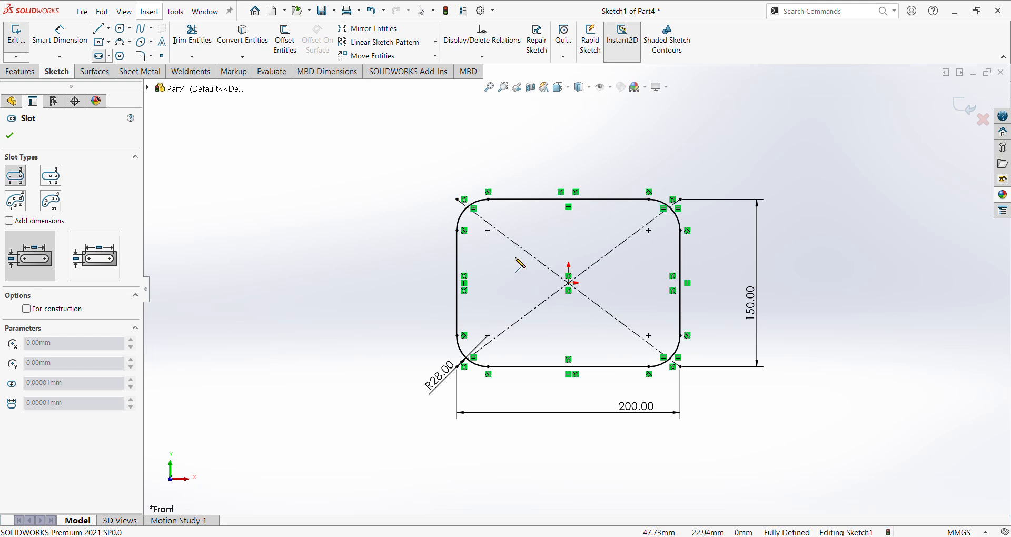
left_click(516, 308)
left_click(529, 320)
Dimension the slot's end arc with a radius of 8 mm.
right_click(555, 296)
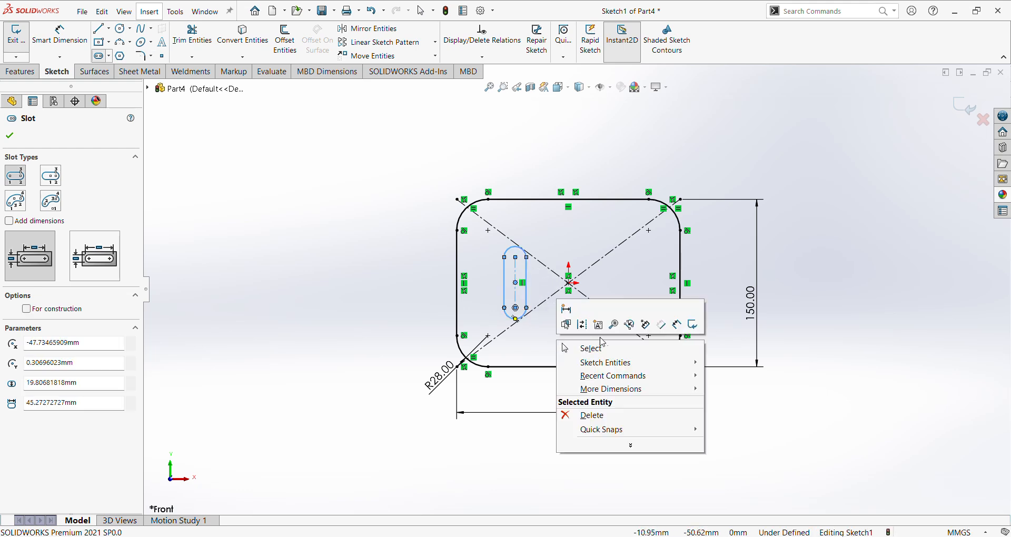
left_click(654, 343)
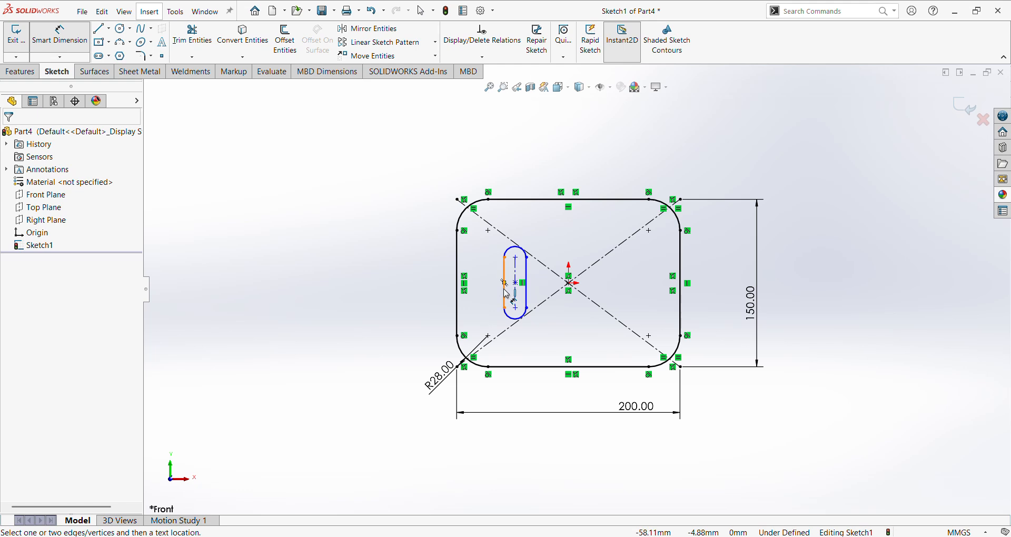
left_click(513, 256)
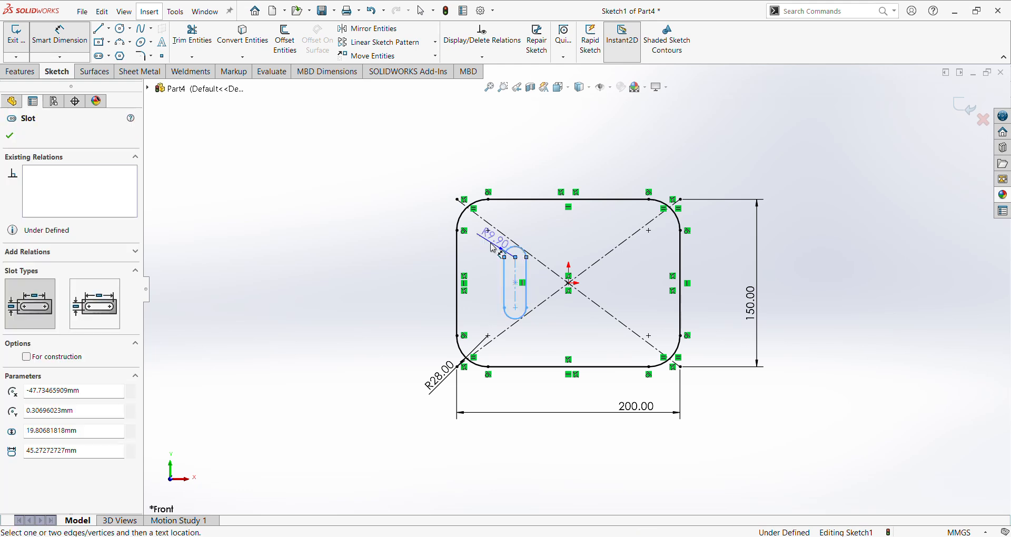
left_click(490, 245)
type("8")
key("Return")
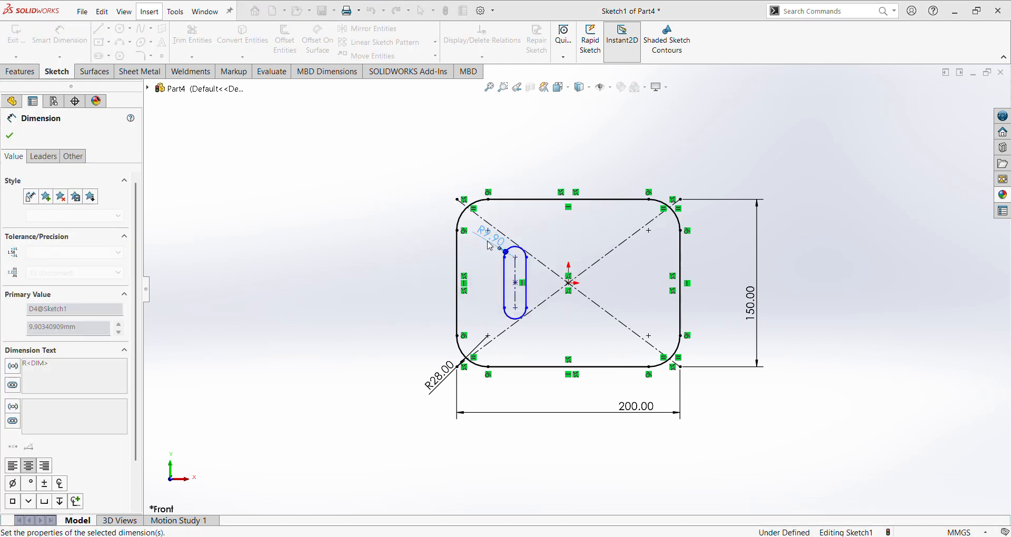
Dimension the slot's straight side to a length of 75 mm.
scroll(511, 237, "down", 3)
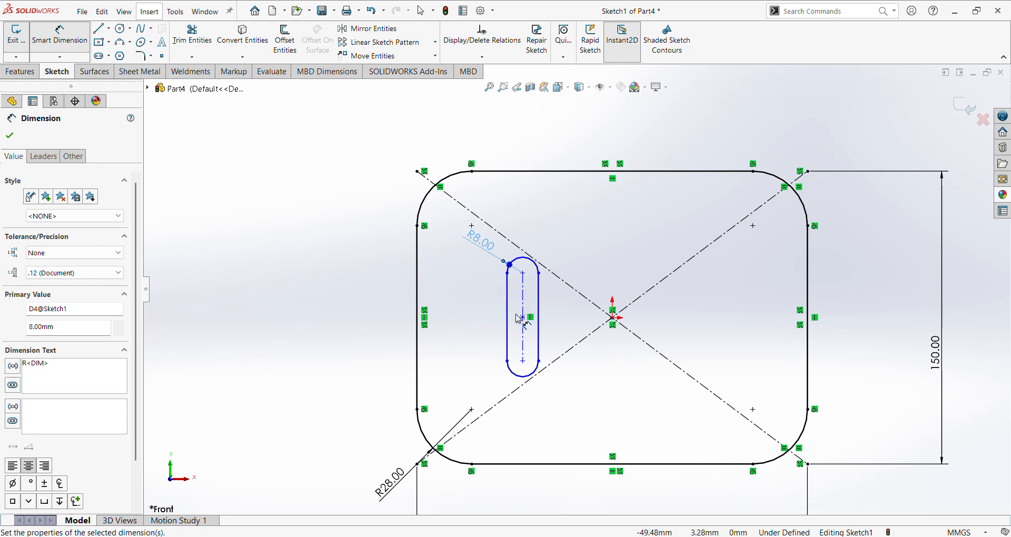
left_click(508, 335)
left_click(387, 329)
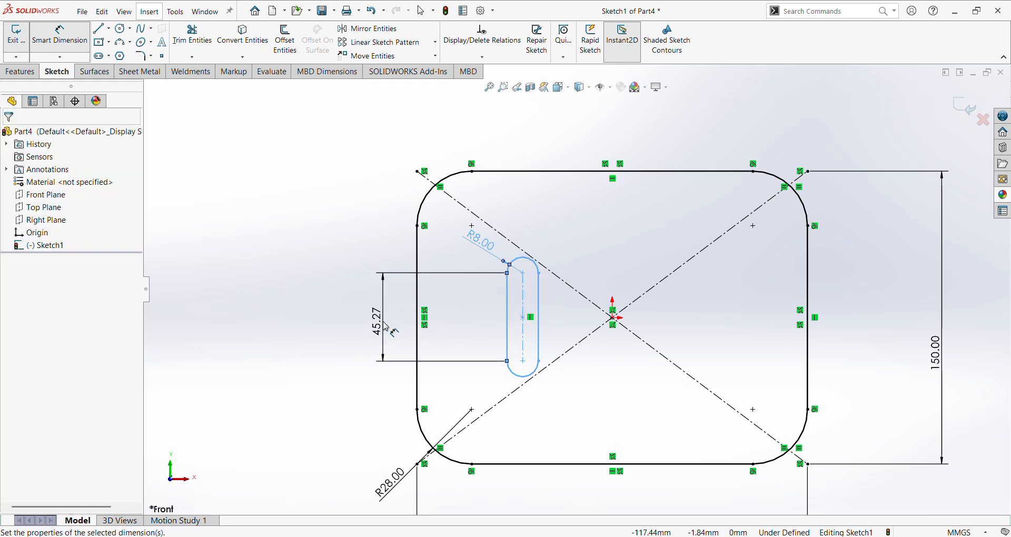
type("75")
key("Return")
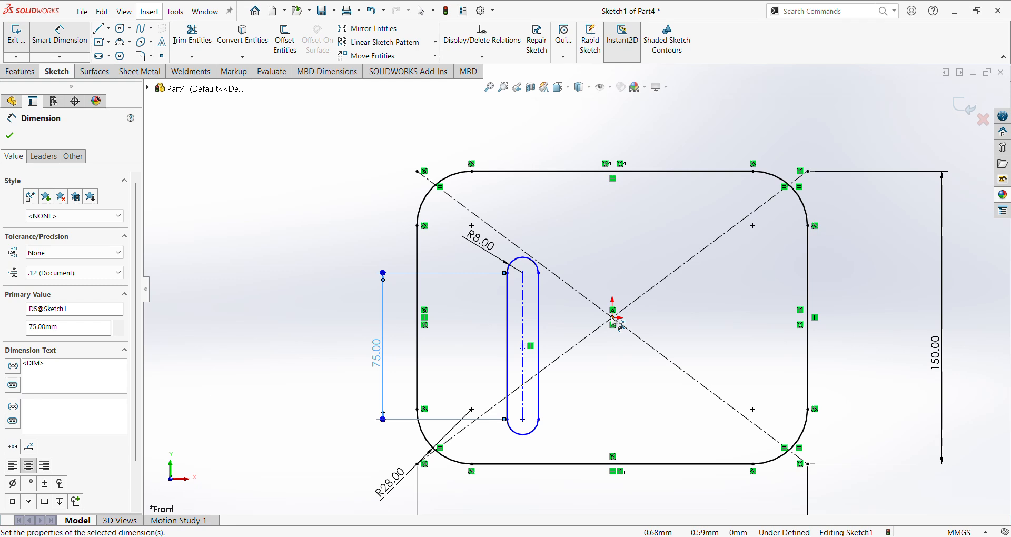
Dimension the vertical distance between the origin and the slot's center point as 2.34 mm.
left_click(613, 318)
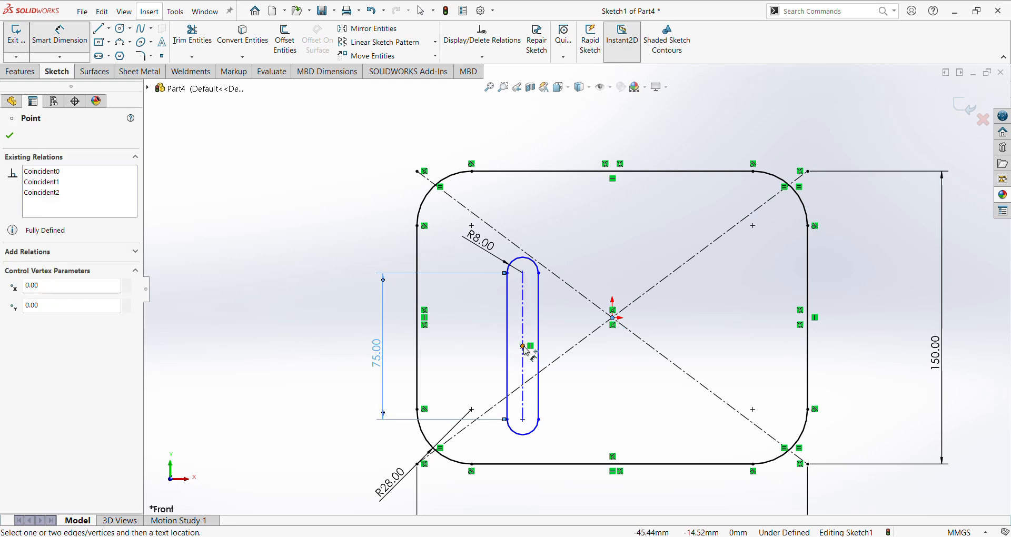
left_click(524, 347)
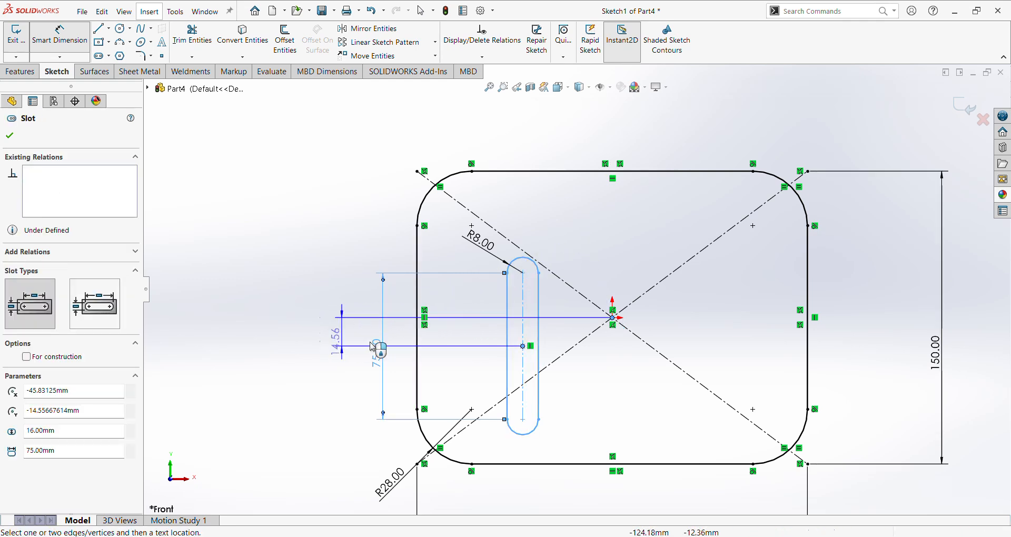
left_click(352, 347)
type("75")
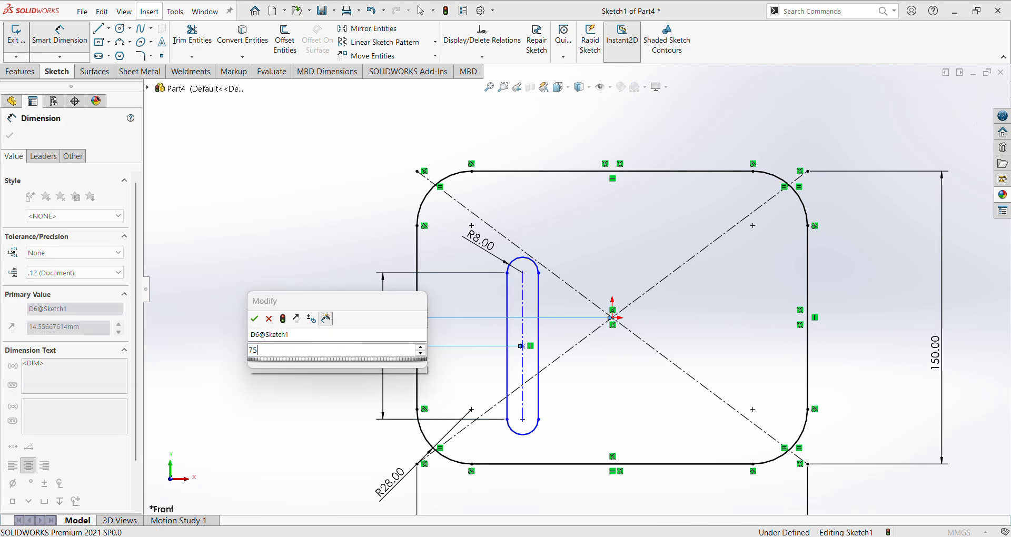
type(".5")
key("Return")
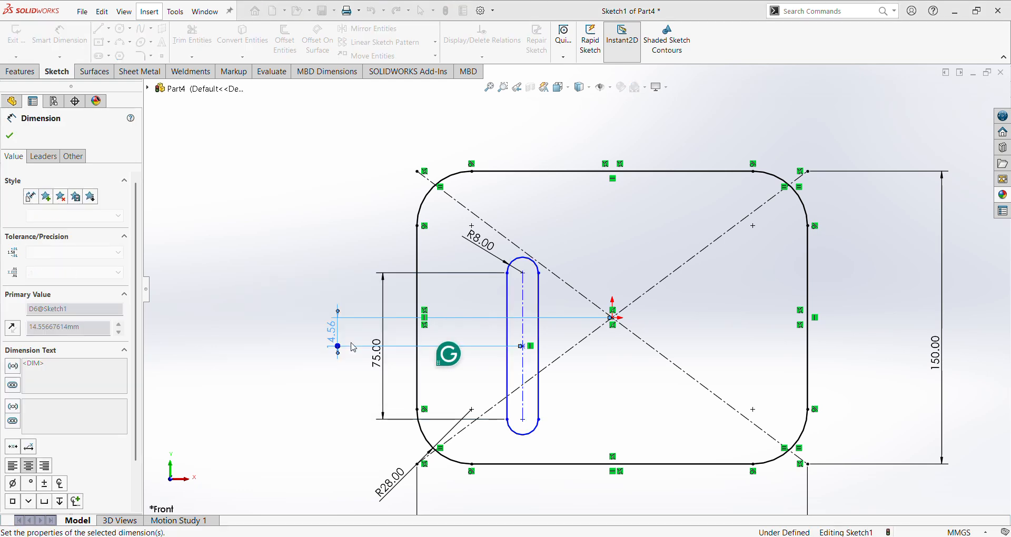
Dimension the horizontal distance from the plate's left edge to the slot's centerline as 40 mm, as given in the SJKD.pdf drawing.
left_click(418, 370)
left_click(523, 363)
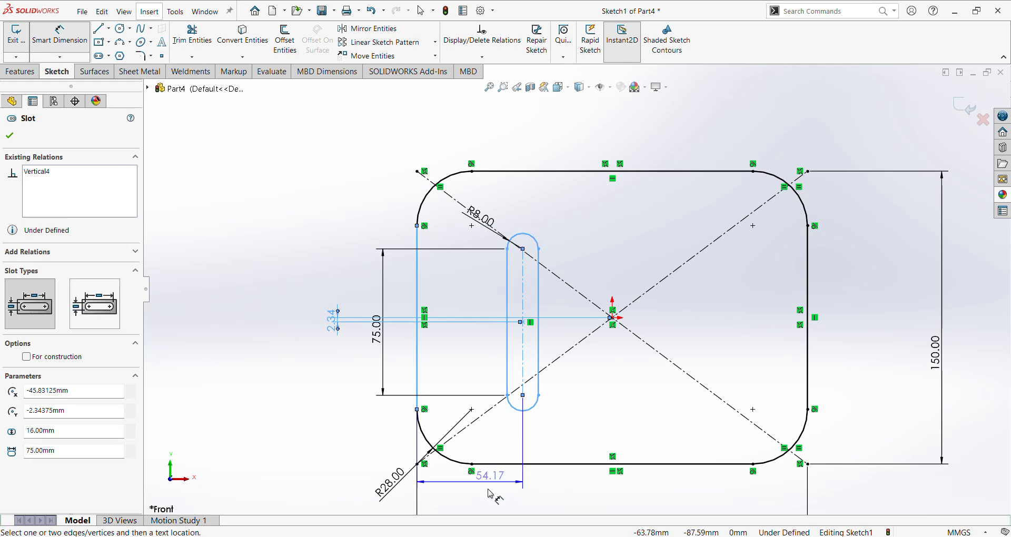
left_click(485, 494)
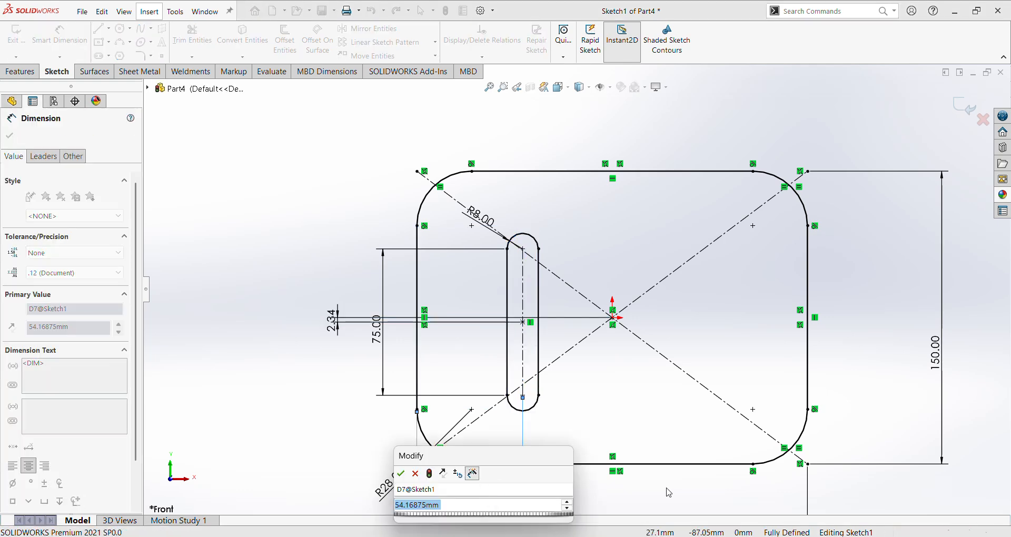
key("alt+Tab")
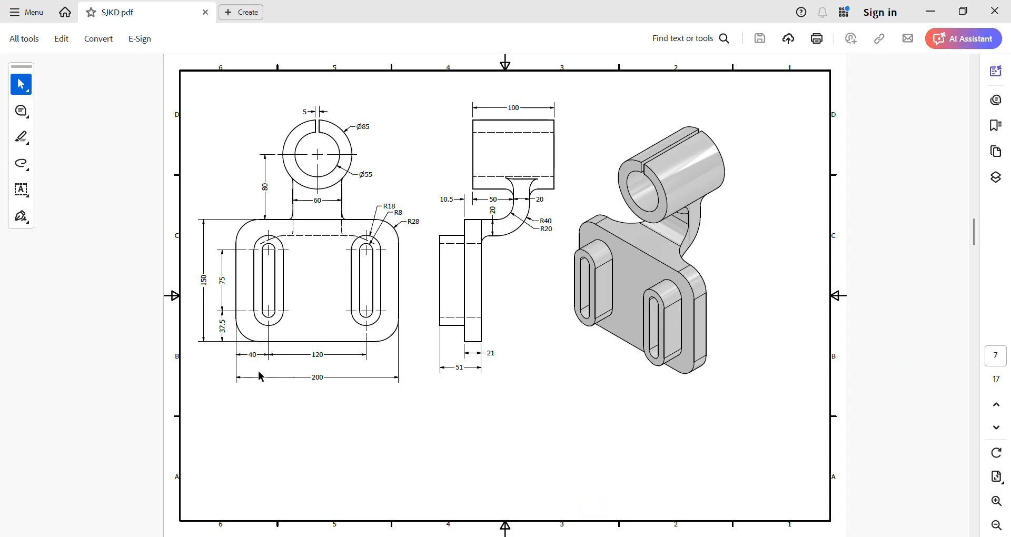
key("alt+Tab")
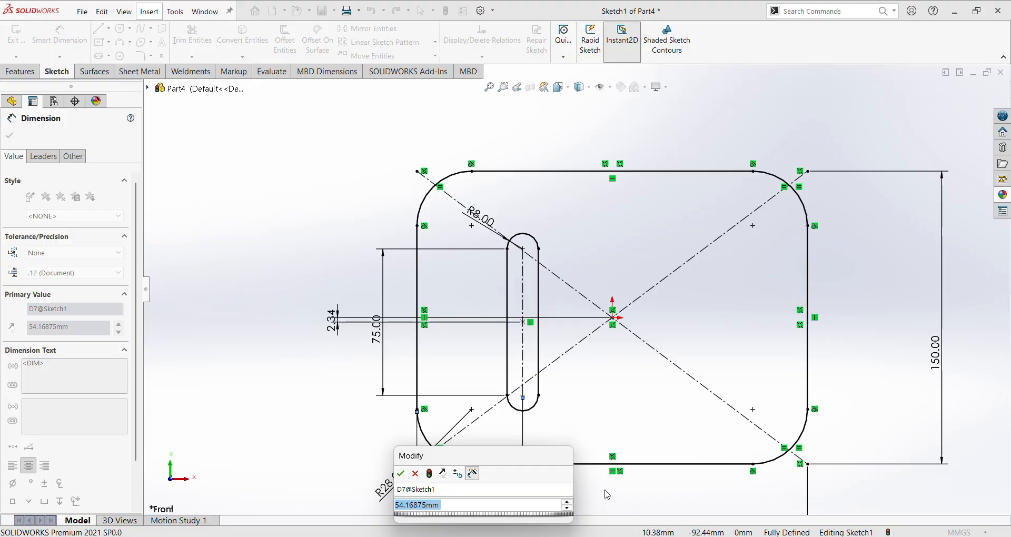
type("40")
key("Return")
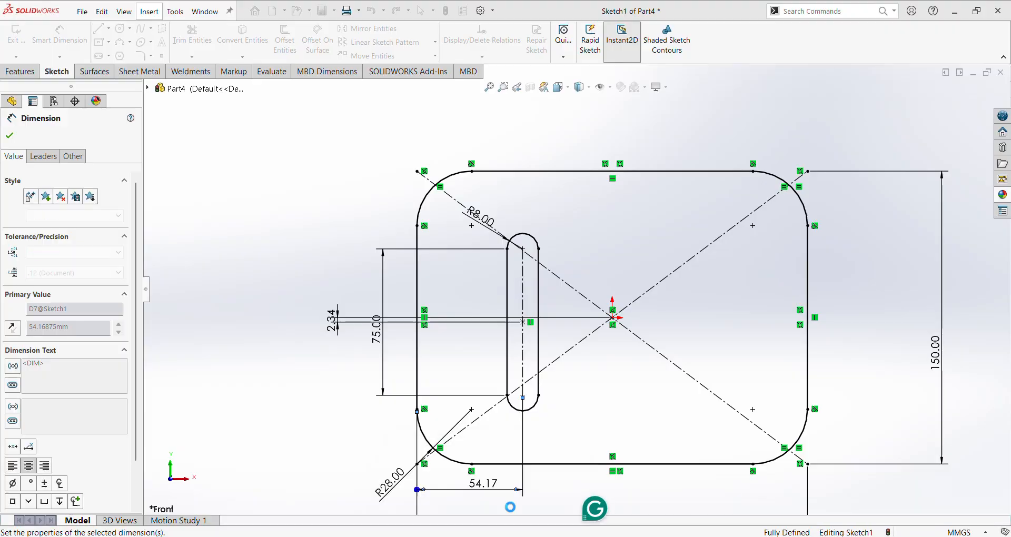
scroll(491, 396, "down", 1)
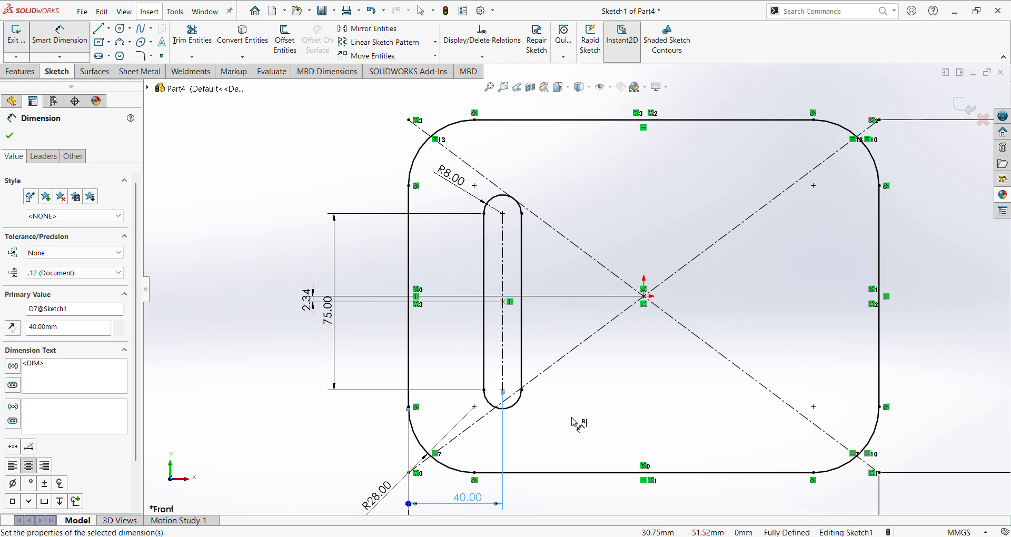
Set the vertical distance between the slot's center point and the origin to 0 mm.
scroll(333, 334, "down", 1)
scroll(334, 334, "down", 1)
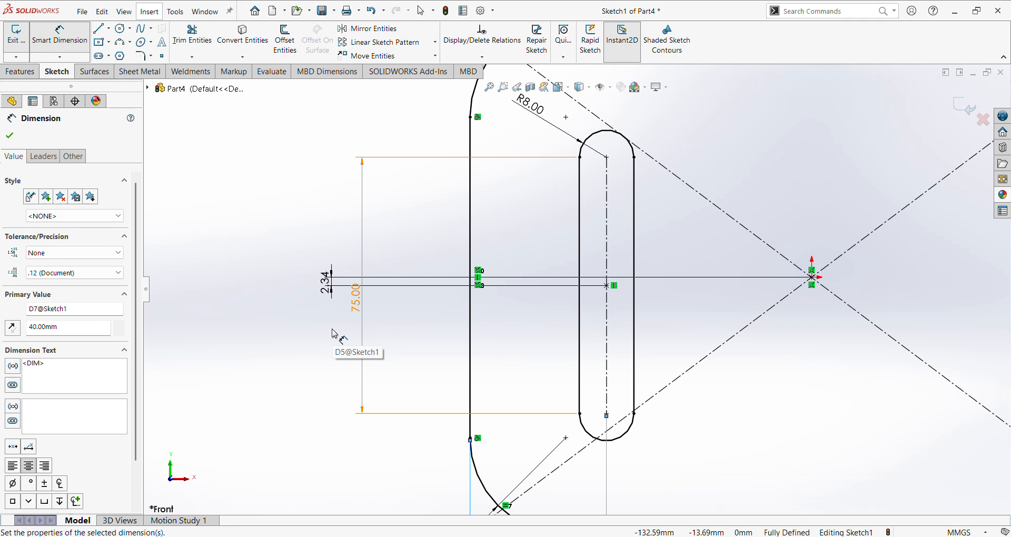
scroll(334, 333, "down", 1)
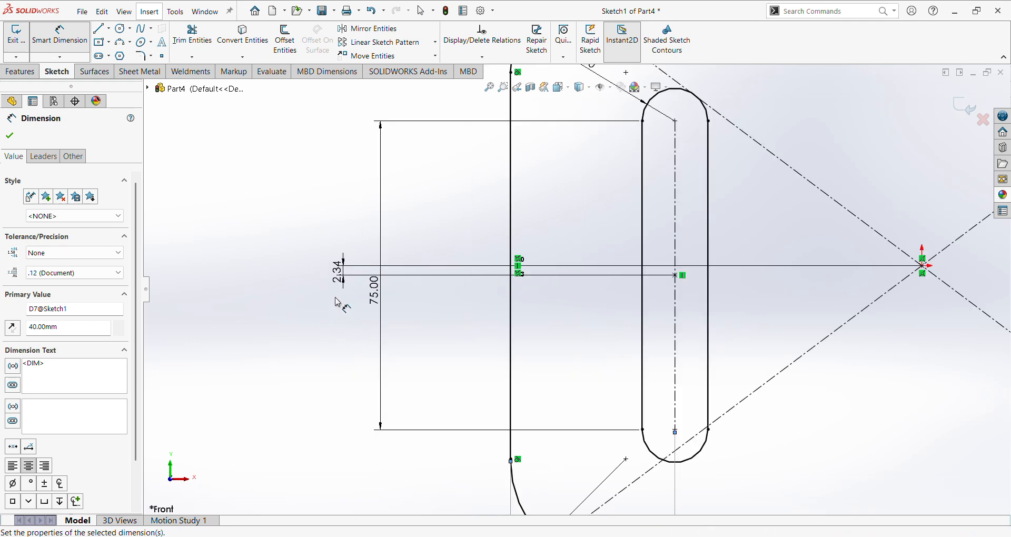
left_click(337, 274)
double_click(338, 272)
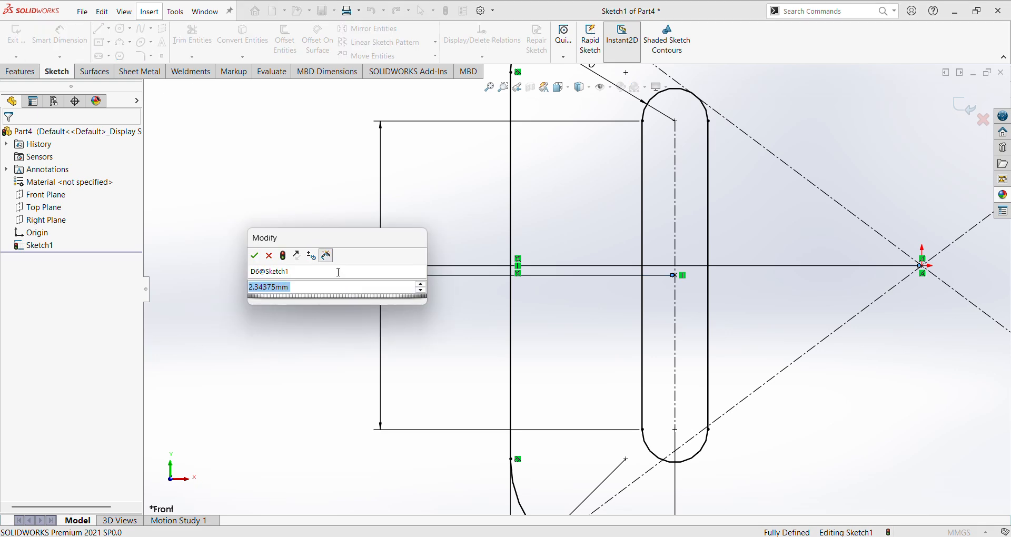
type("0")
key("Return")
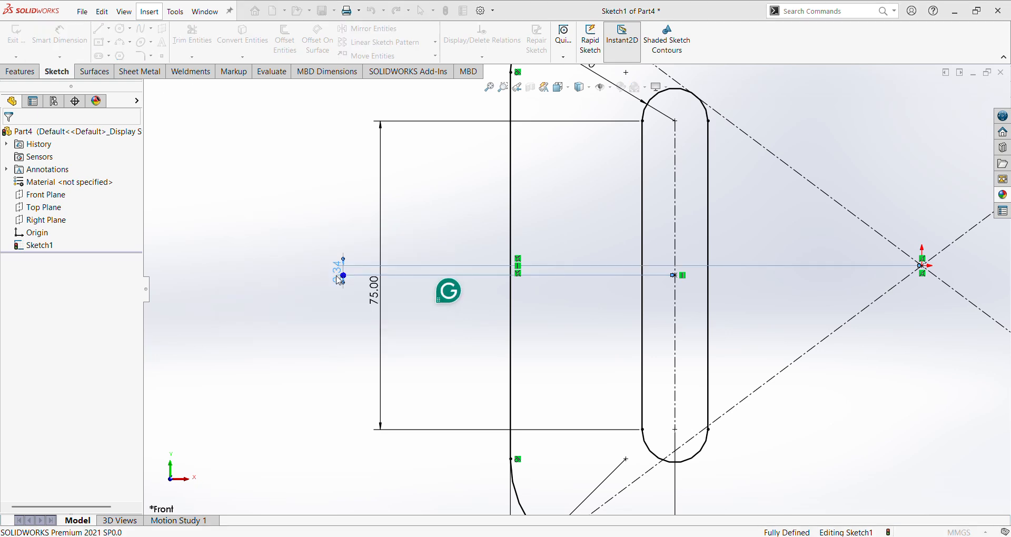
scroll(432, 322, "up", 4)
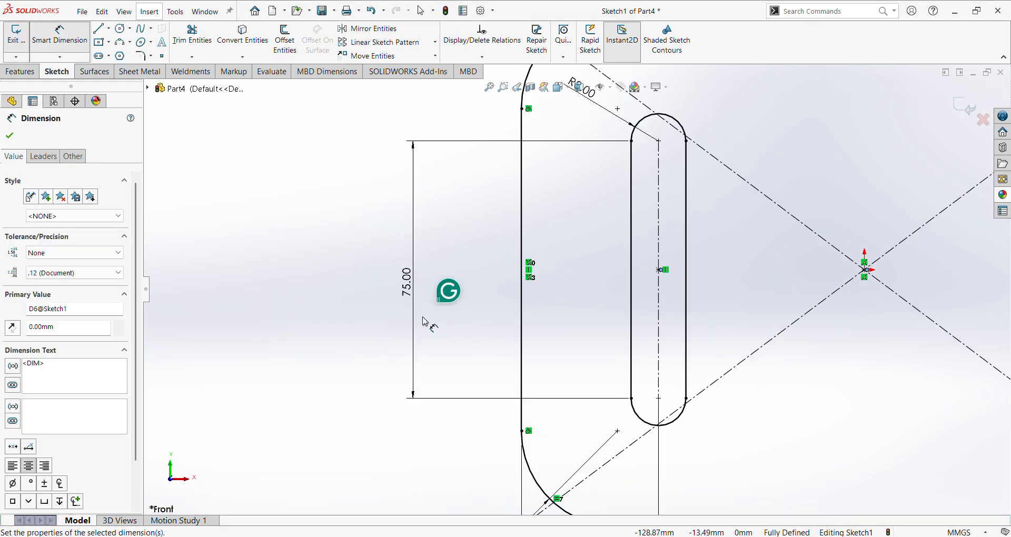
left_click(744, 369)
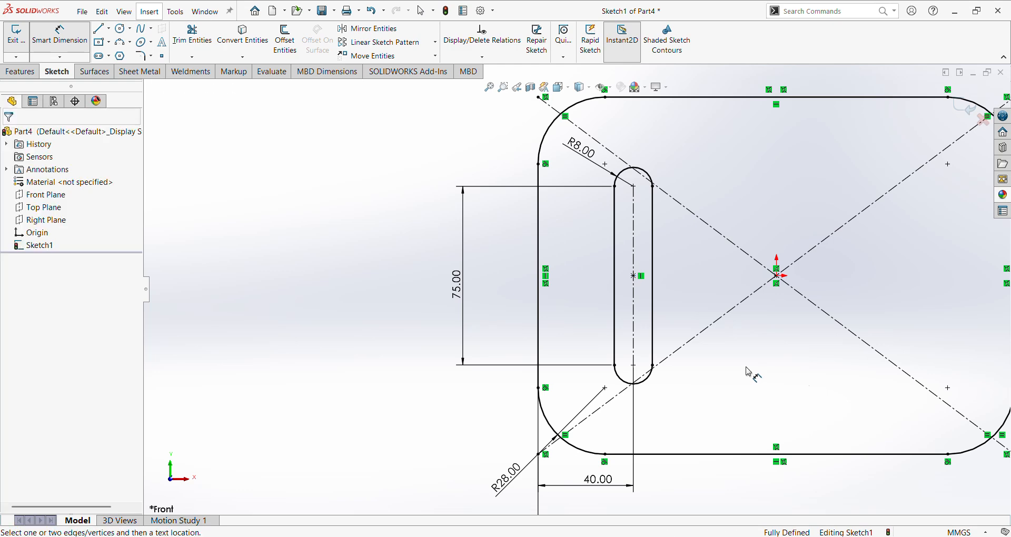
scroll(596, 356, "up", 2)
scroll(599, 360, "down", 1)
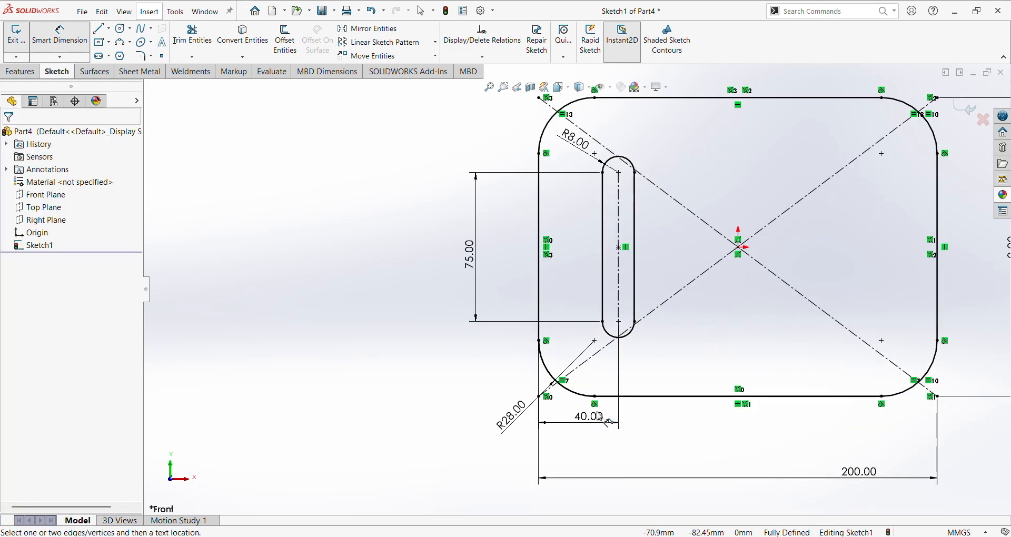
scroll(616, 368, "up", 1)
scroll(634, 362, "down", 1)
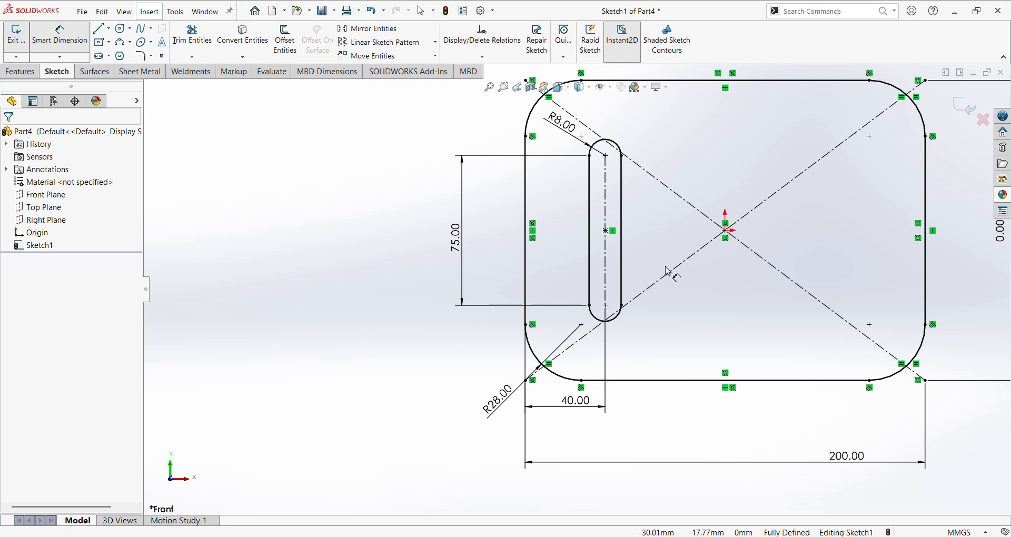
key("Escape")
left_click_drag(653, 323, 573, 123)
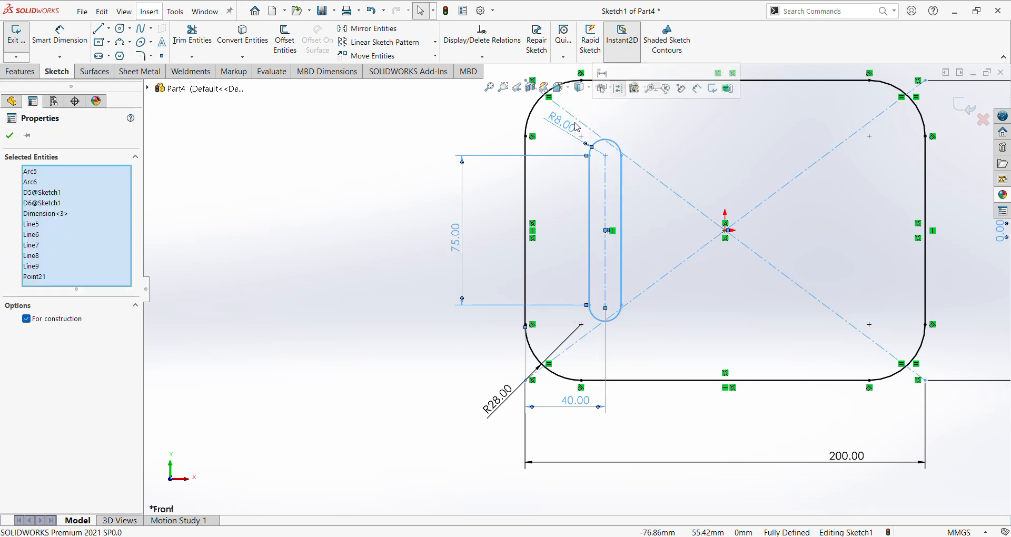
left_click(367, 30)
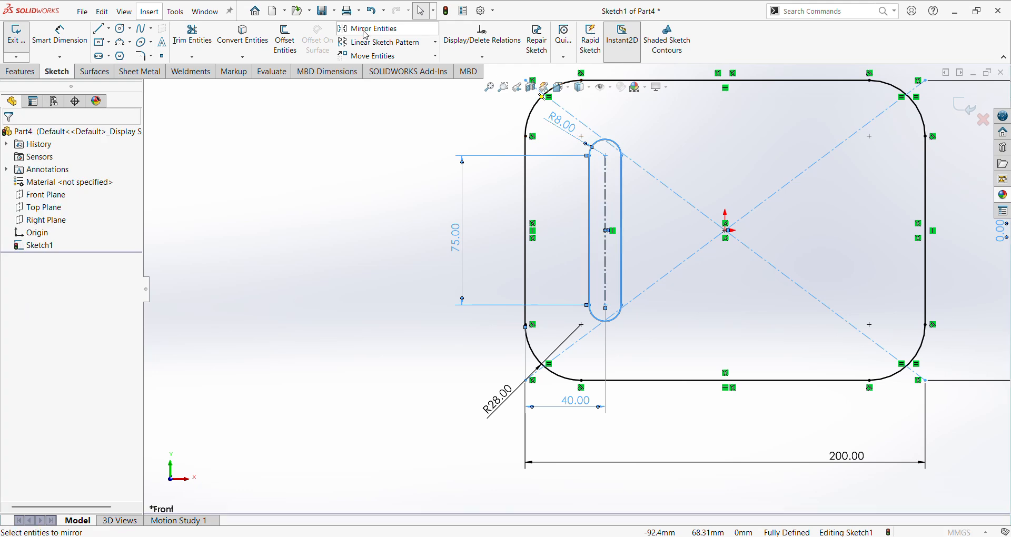
key("Escape")
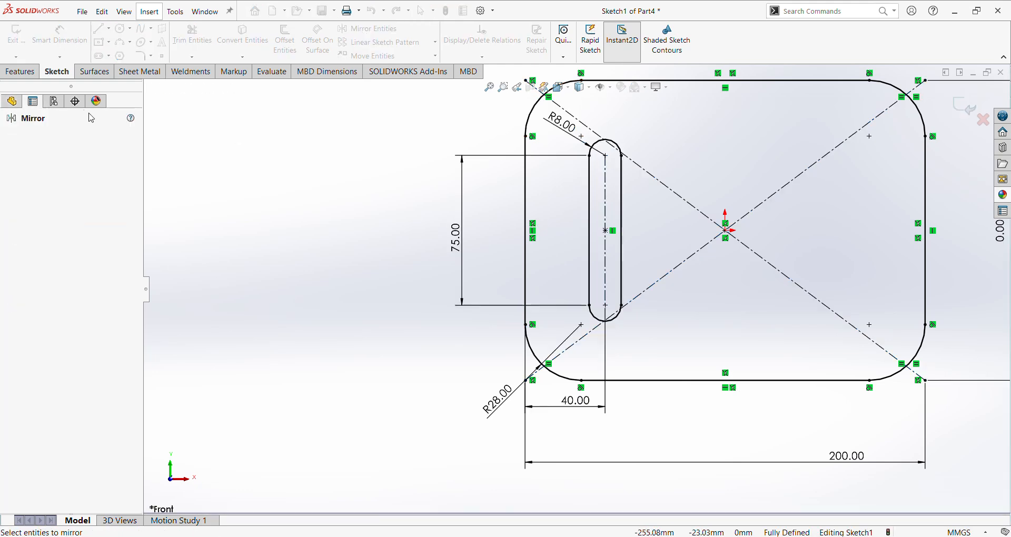
Draw a vertical centerline from the origin to the midpoint of the plate's upper edge.
left_click(109, 29)
left_click(114, 55)
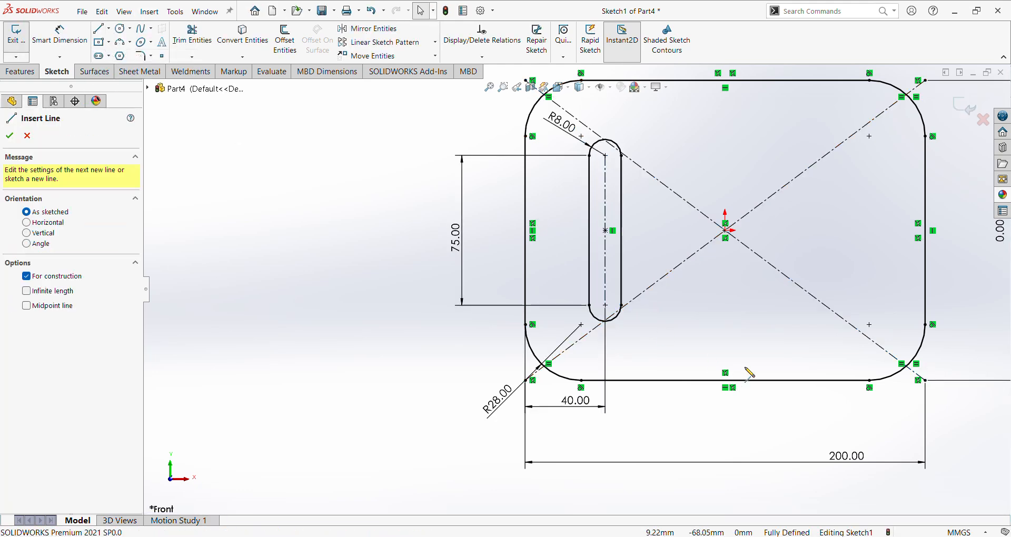
left_click_drag(726, 230, 725, 80)
right_click(766, 118)
left_click(784, 129)
Mirror the slot about the vertical centerline, keeping the original as a copy.
left_click_drag(665, 361, 548, 131)
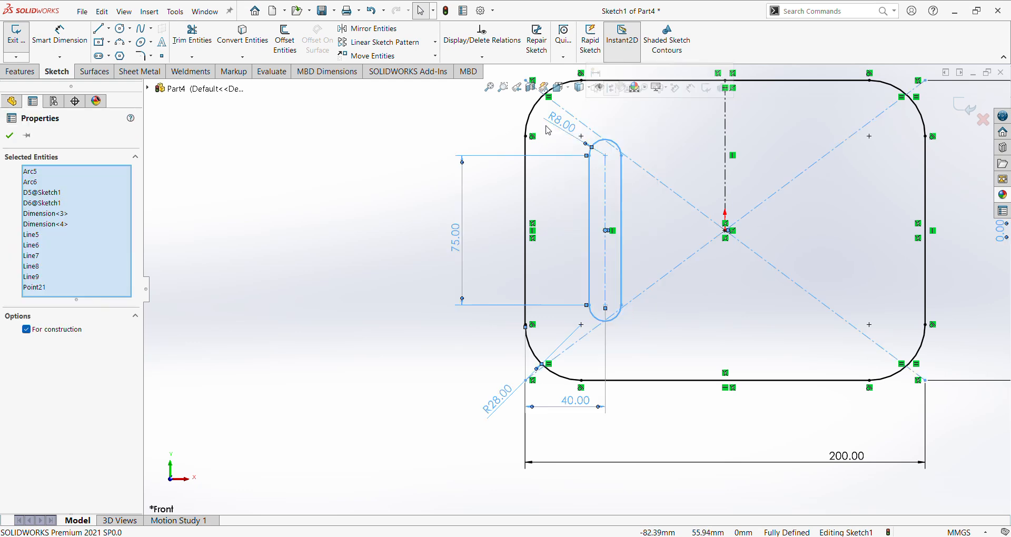
left_click(356, 30)
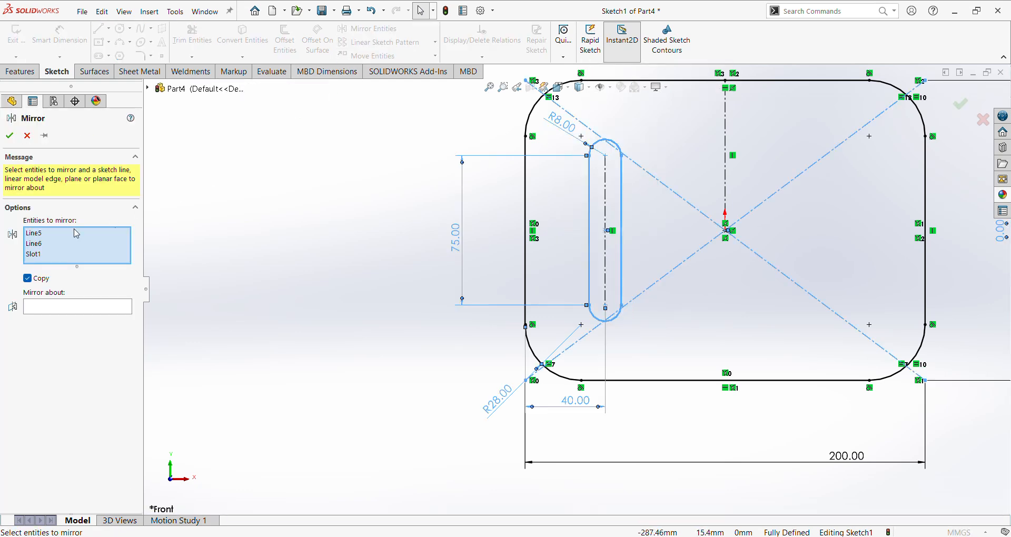
left_click(82, 308)
left_click(725, 129)
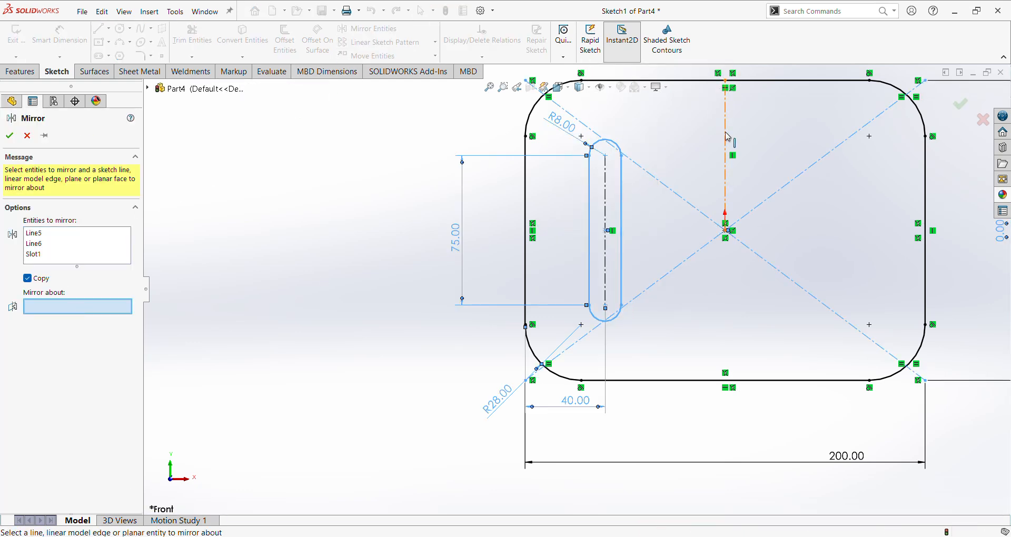
left_click(9, 135)
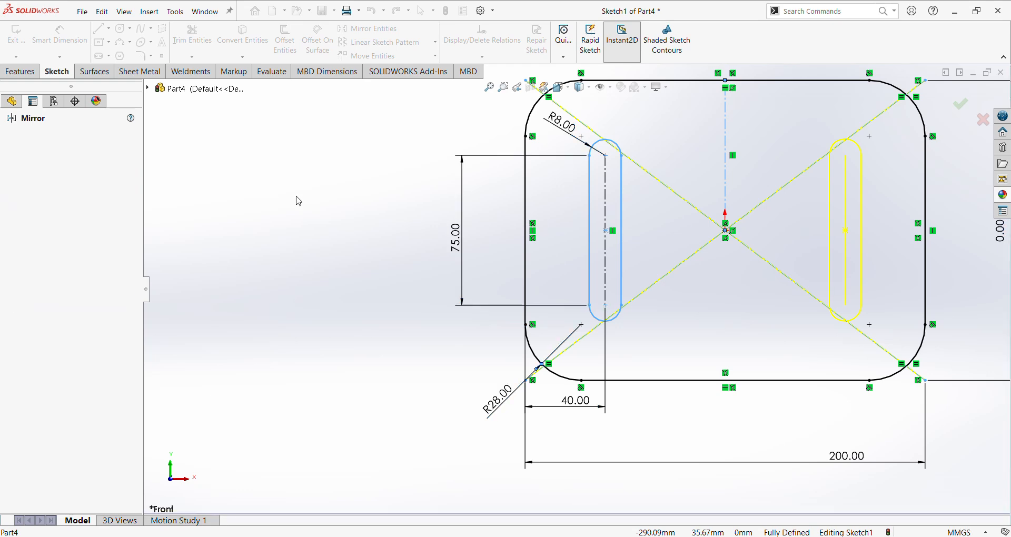
Finish the sketch and extrude the slotted plate profile to a blind depth of 21 mm.
left_click(970, 112)
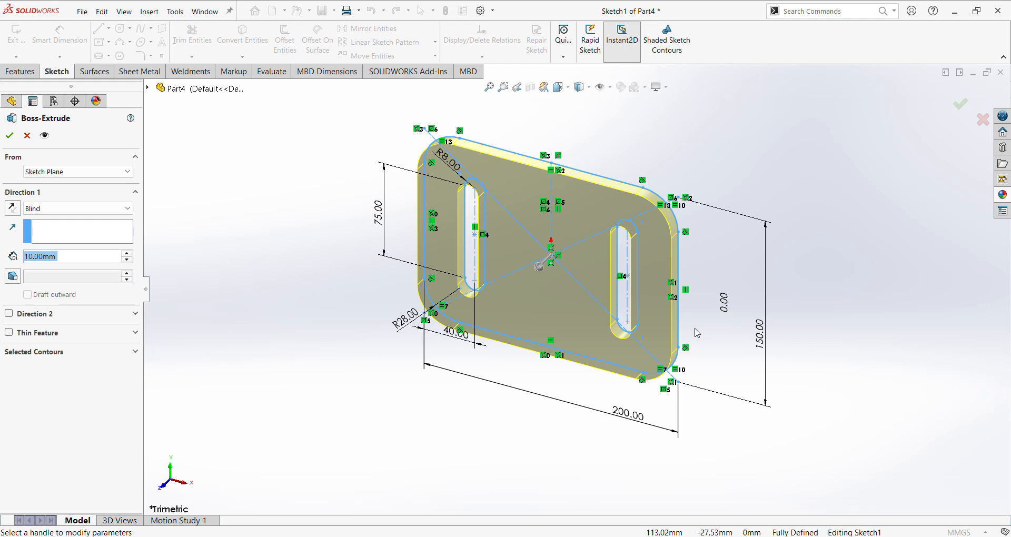
type("21")
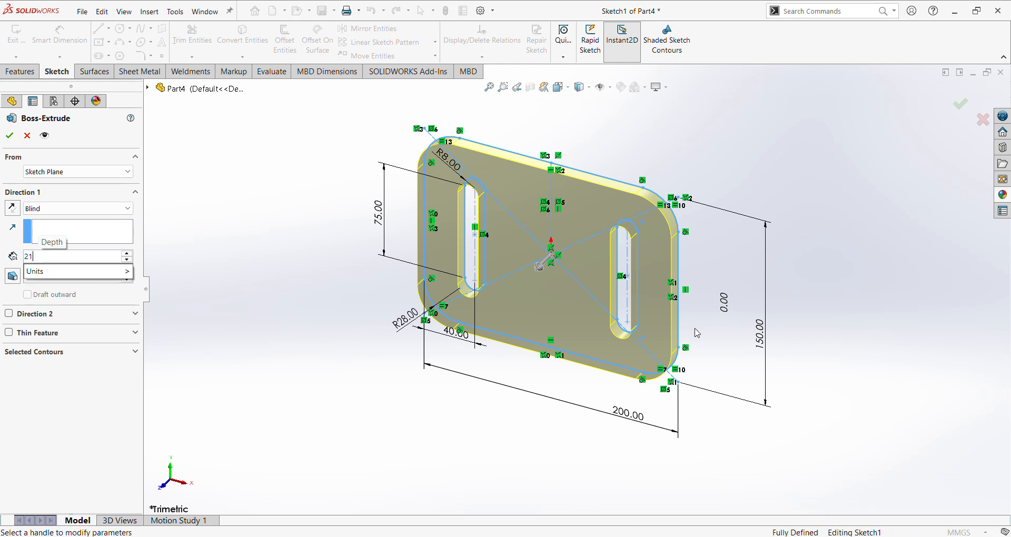
key("Return")
key("Return")
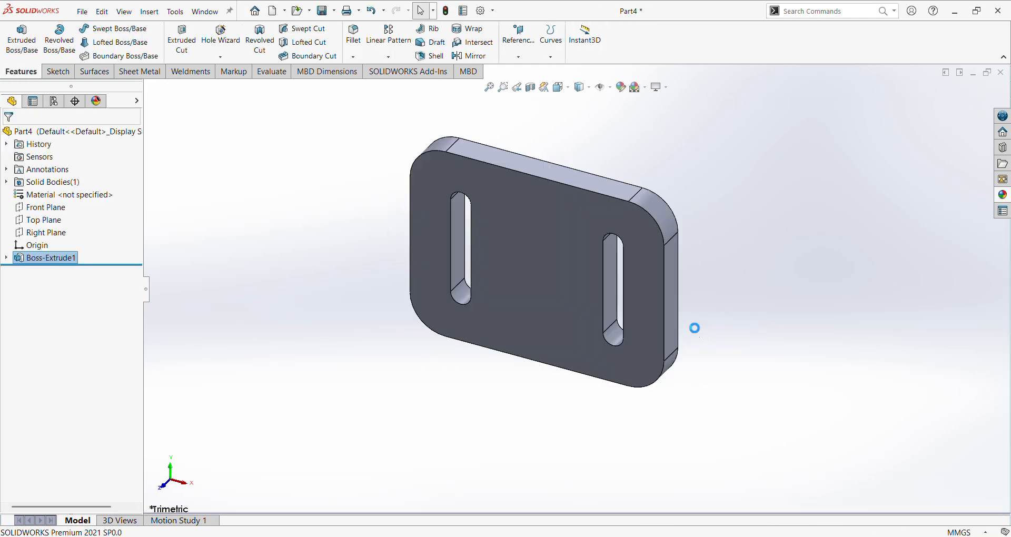
Start a new sketch on the plate's large front face.
scroll(542, 355, "up", 1)
left_click(741, 331)
middle_click_drag(762, 356, 729, 364)
middle_click_drag(682, 476, 700, 449)
left_click(532, 252)
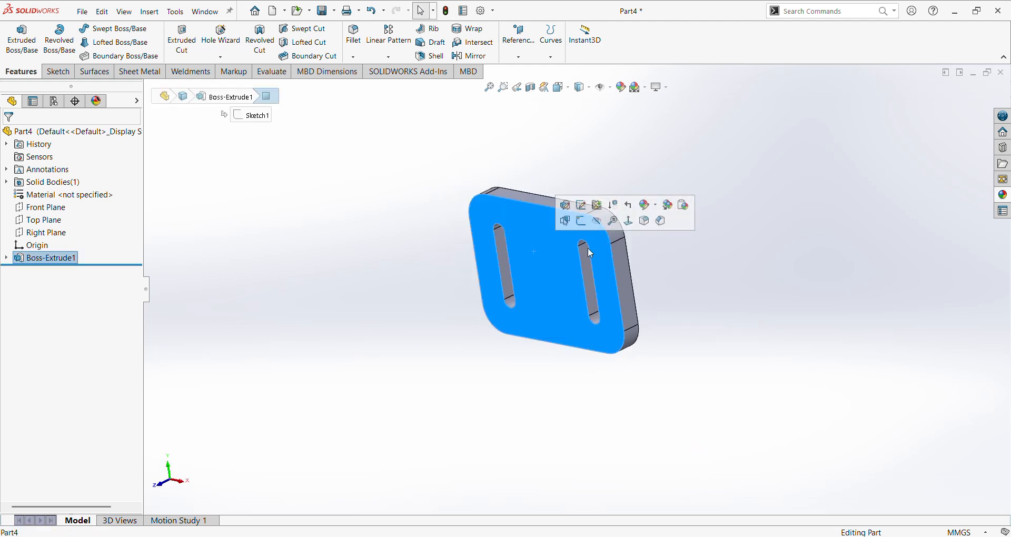
left_click(597, 220)
scroll(653, 454, "up", 7)
scroll(672, 147, "down", 2)
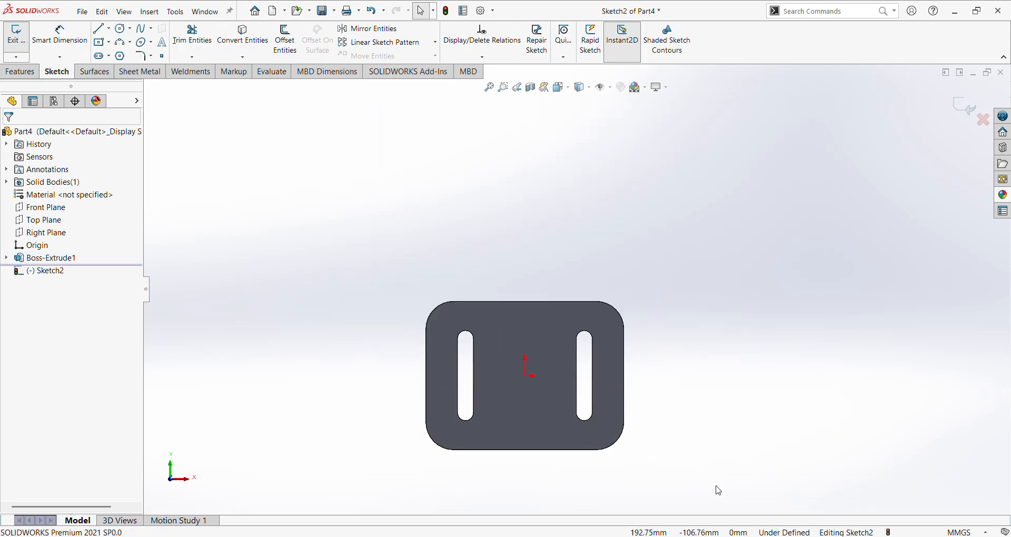
Check the SJKD.pdf drawing, then sketch a circle about 69 mm in diameter above the plate, centered vertically over the origin.
key("alt+Tab")
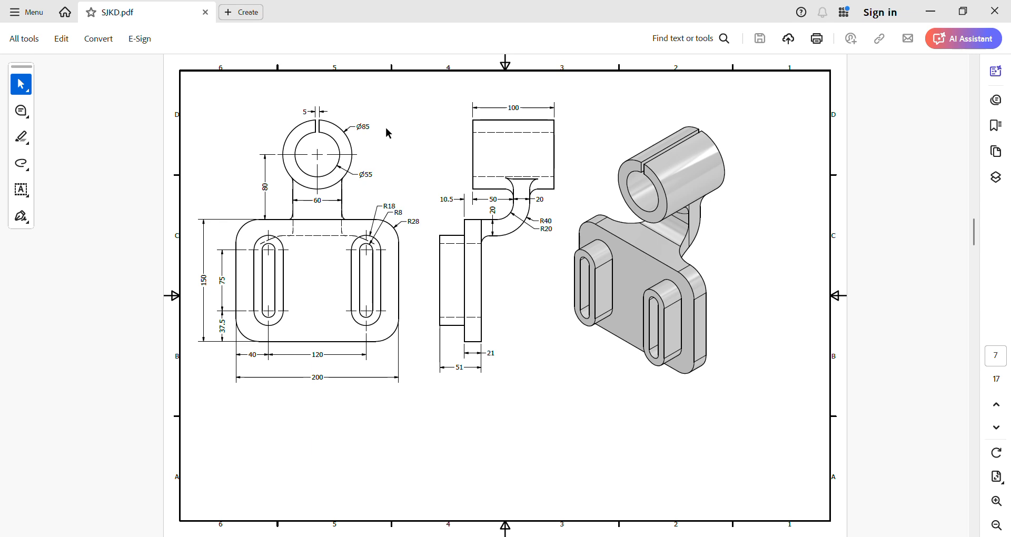
key("alt+Tab")
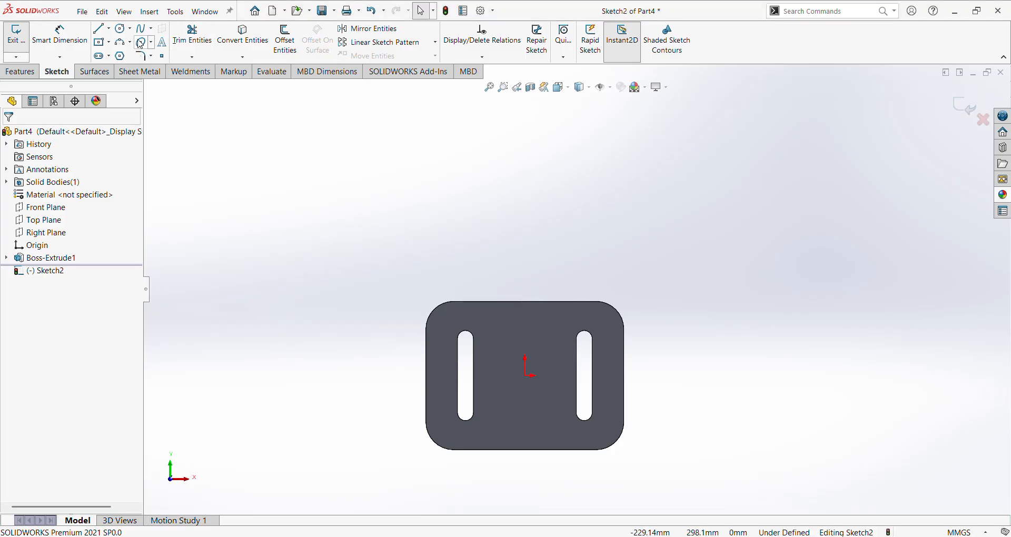
left_click(120, 29)
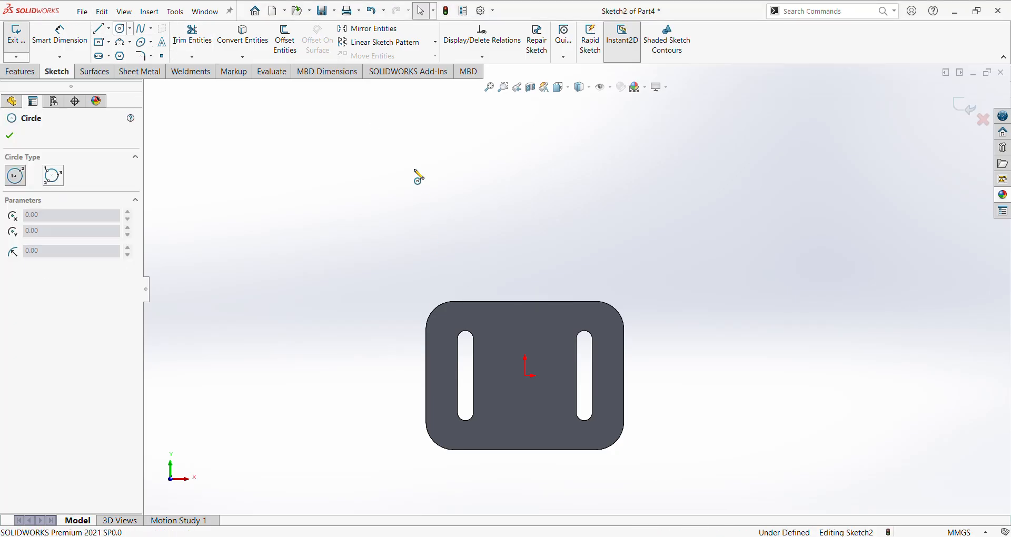
left_click(525, 198)
left_click(557, 210)
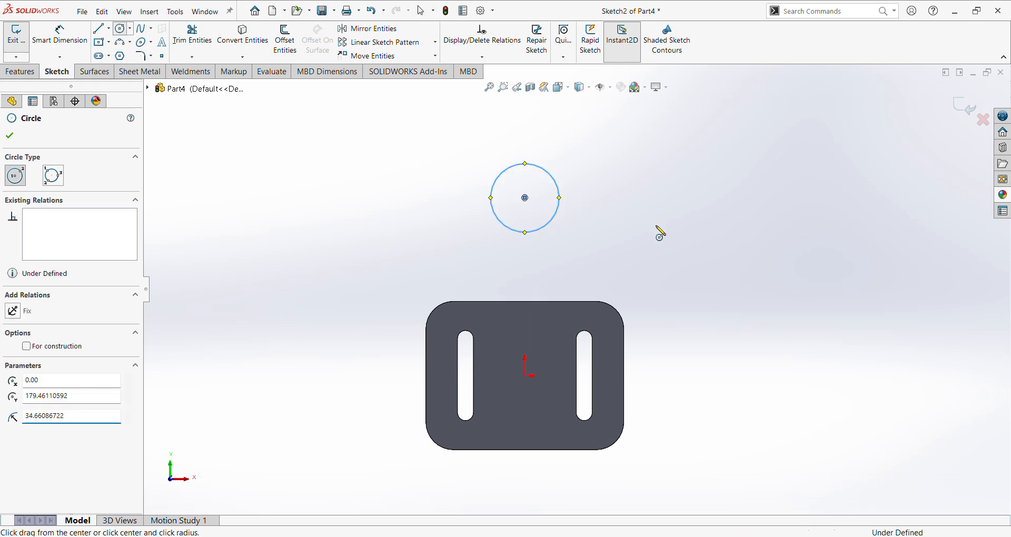
Dimension the circle with a diameter of 85 mm.
right_click(658, 228)
left_click(777, 212)
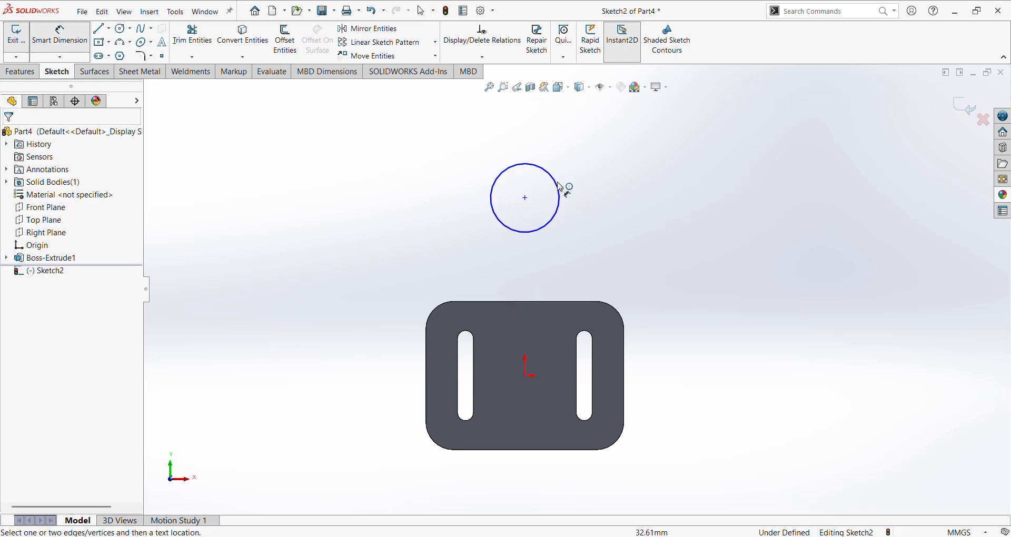
left_click(560, 187)
left_click(606, 174)
type("8")
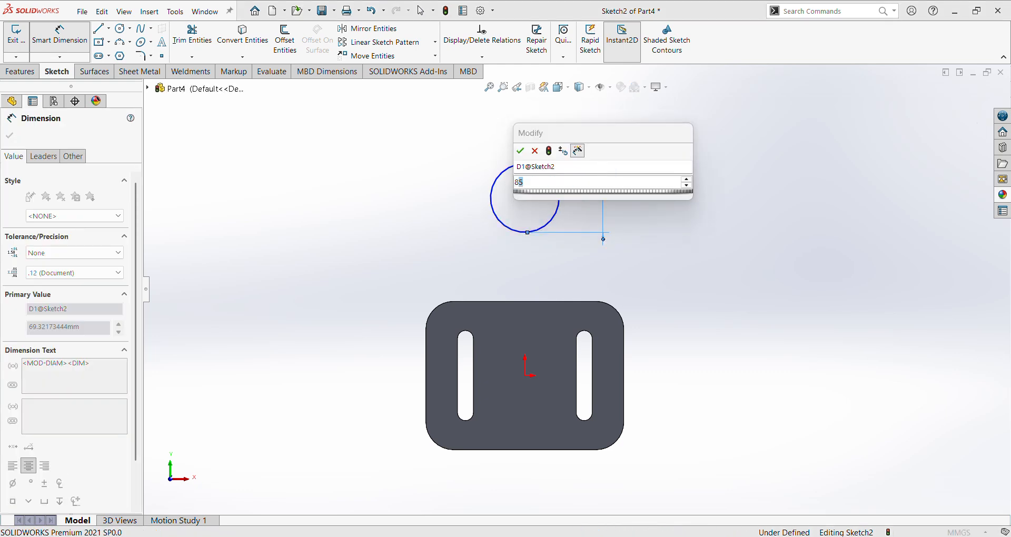
type("5")
key("Return")
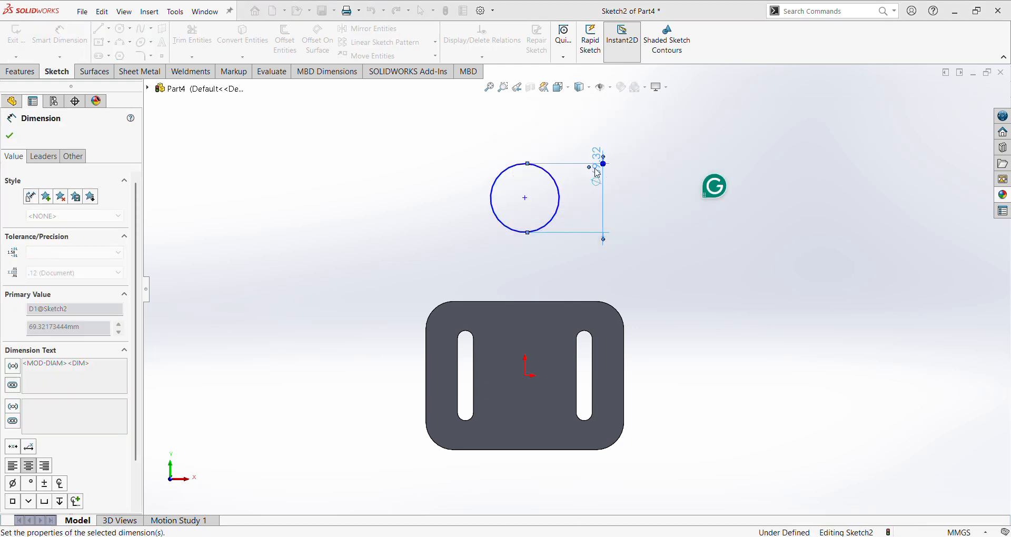
Dimension the distance from the plate's upper edge to the circle's center as 80 mm.
left_click(541, 303)
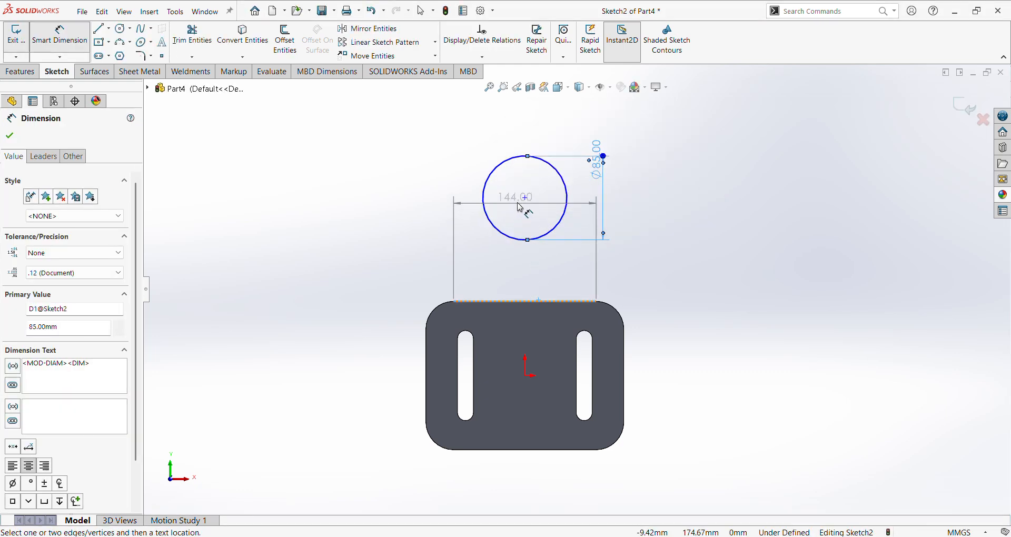
left_click(525, 198)
left_click(416, 242)
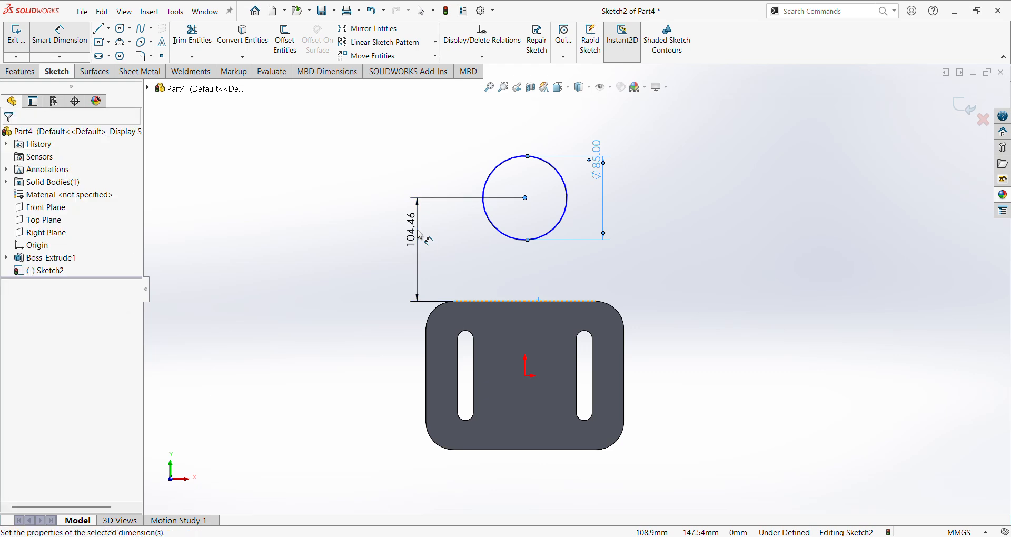
type("80")
key("Return")
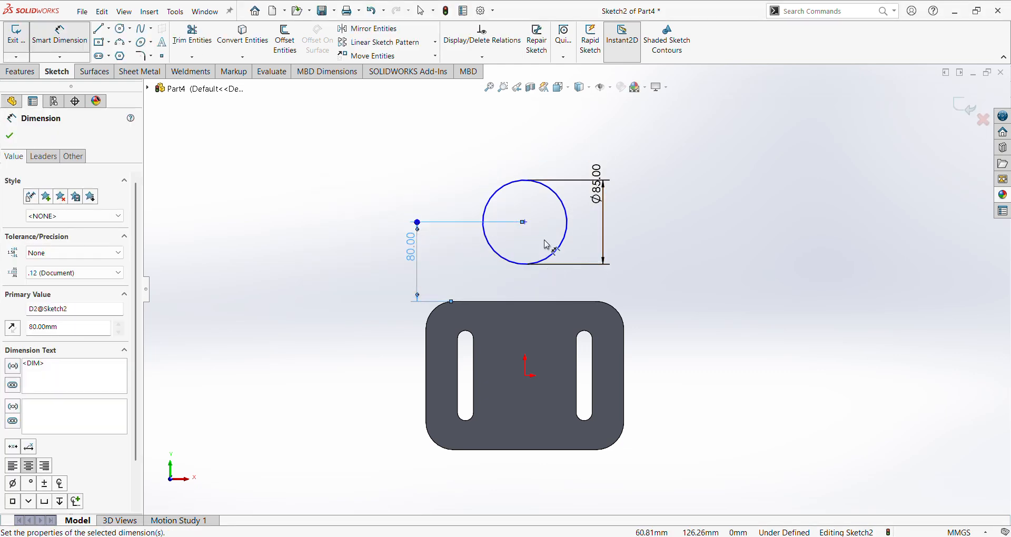
scroll(505, 242, "down", 2)
left_click(356, 175)
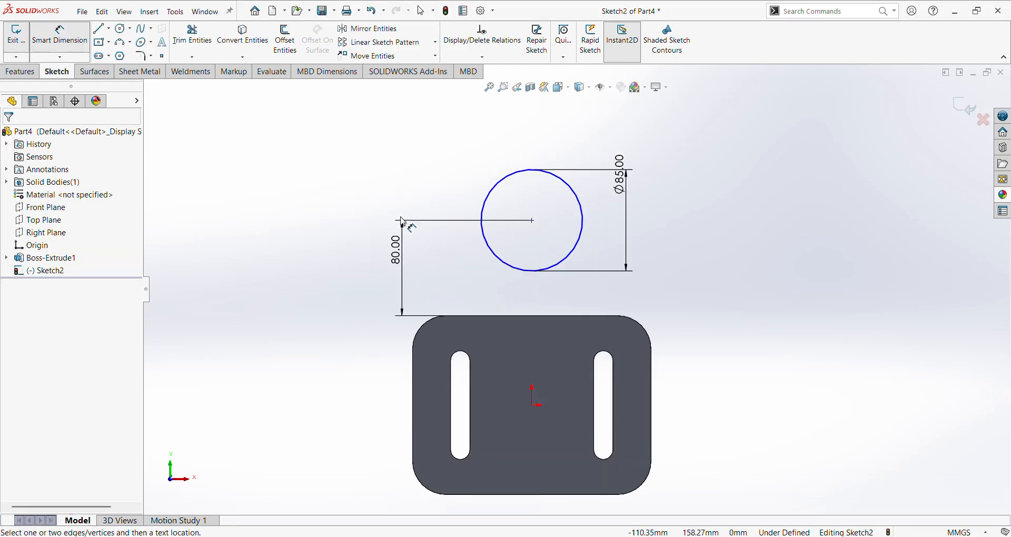
key("Escape")
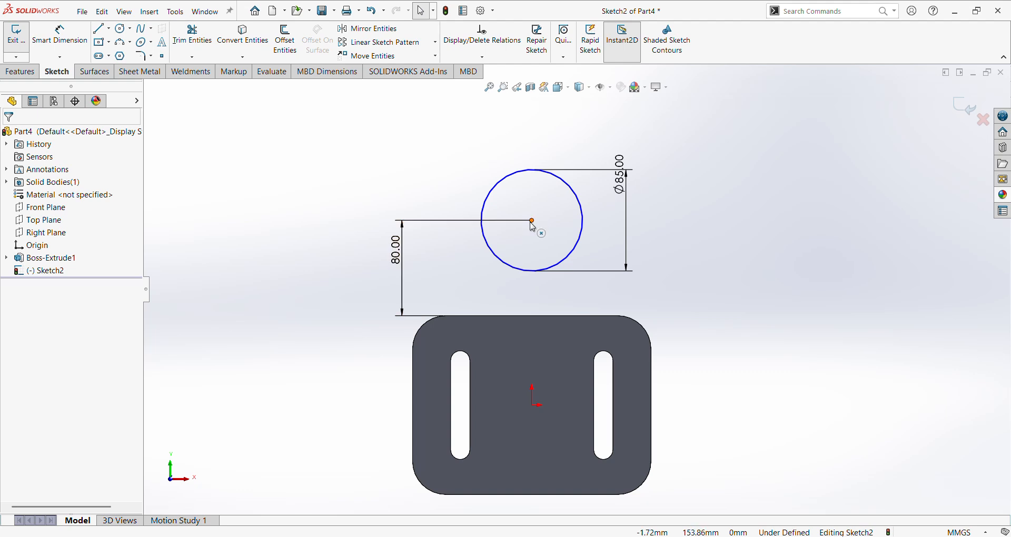
left_click(532, 222)
left_click(532, 409, "ctrl")
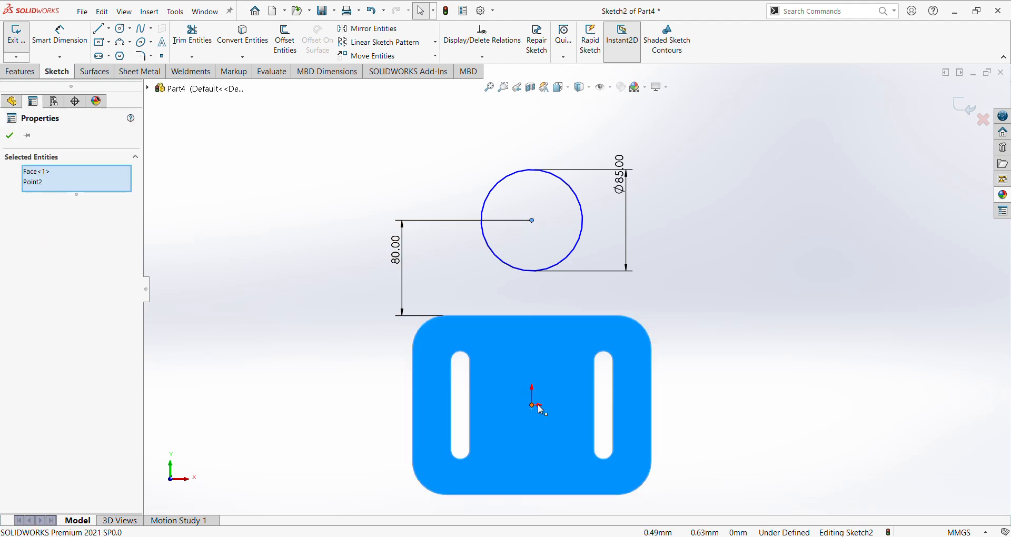
key("Escape")
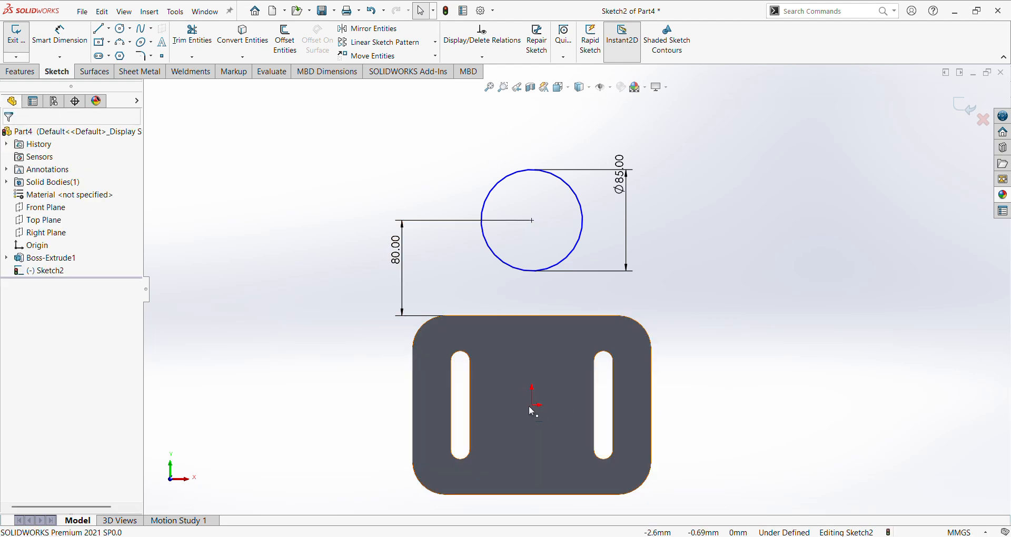
Add a Vertical relation between the origin and the circle's center, and exit the sketch.
left_click(531, 404)
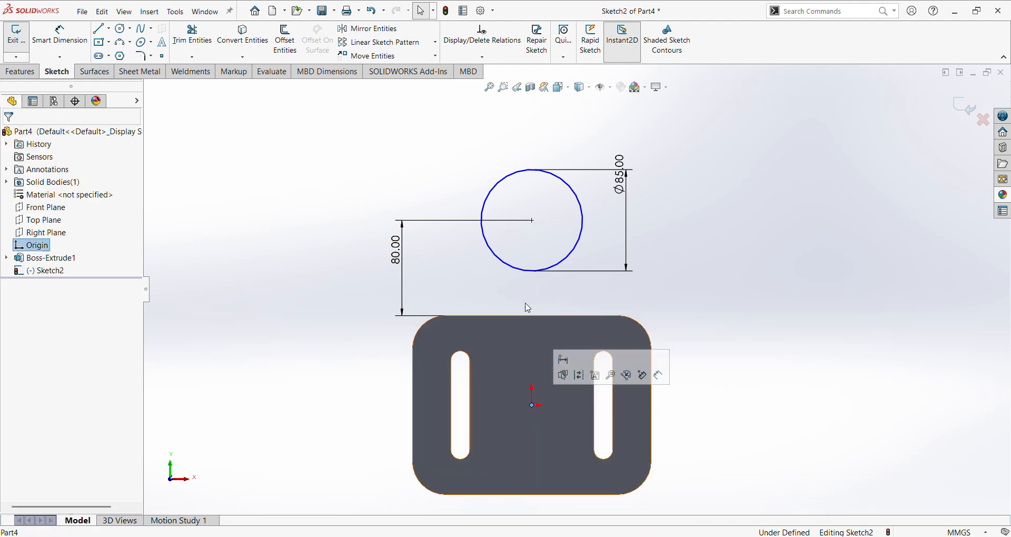
left_click(531, 220, "ctrl")
left_click(14, 337)
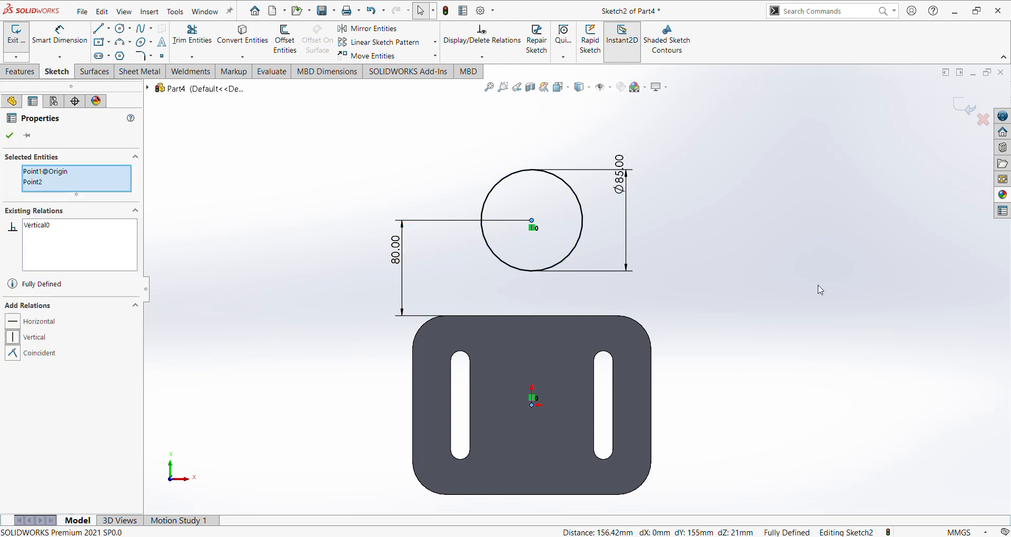
left_click(819, 287)
scroll(579, 322, "up", 1)
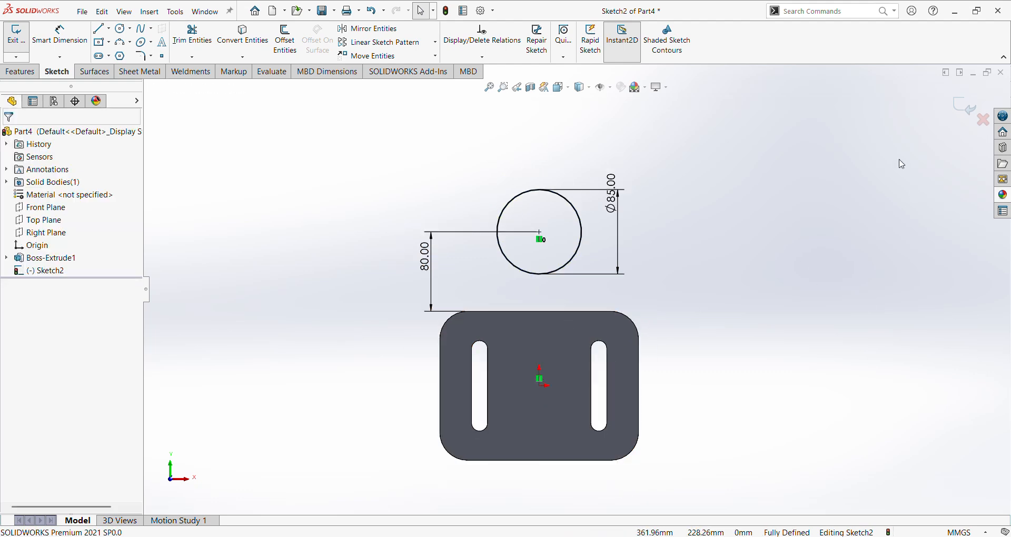
left_click(965, 107)
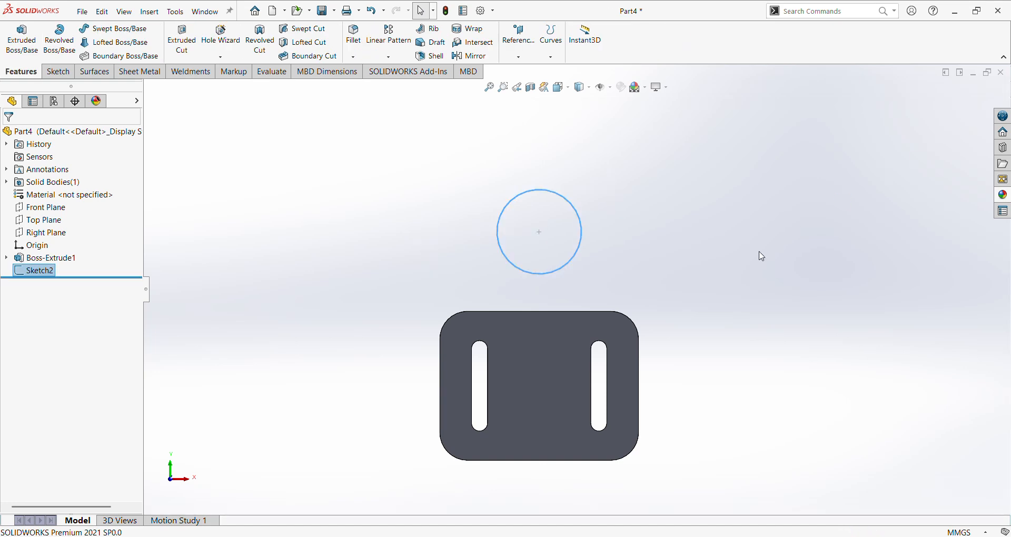
Check the SJKD.pdf drawing, start extruding the circle toward the plate's back side, and set the blind depth to 100 mm.
middle_click_drag(825, 292, 737, 352)
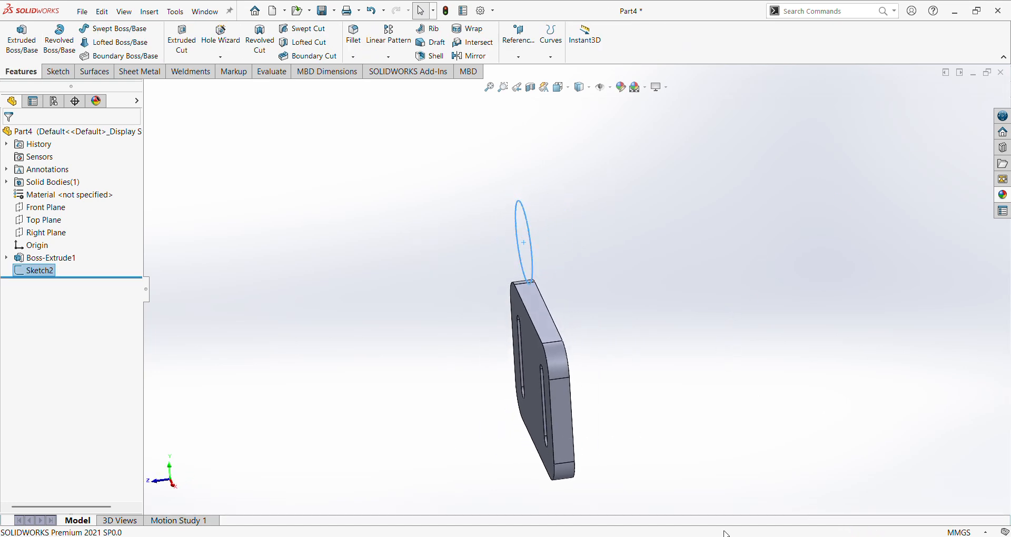
key("alt+Tab")
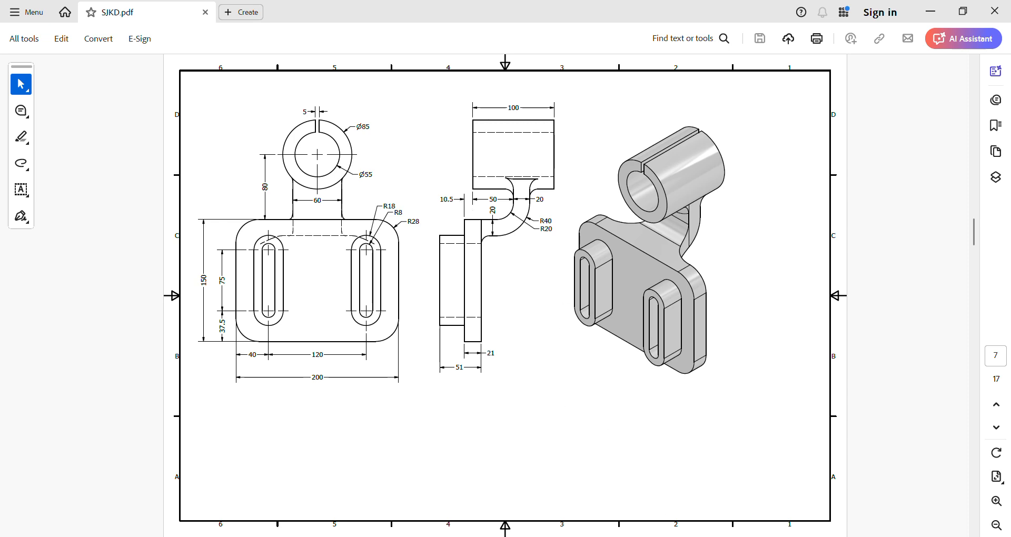
key("alt+Tab")
left_click(22, 37)
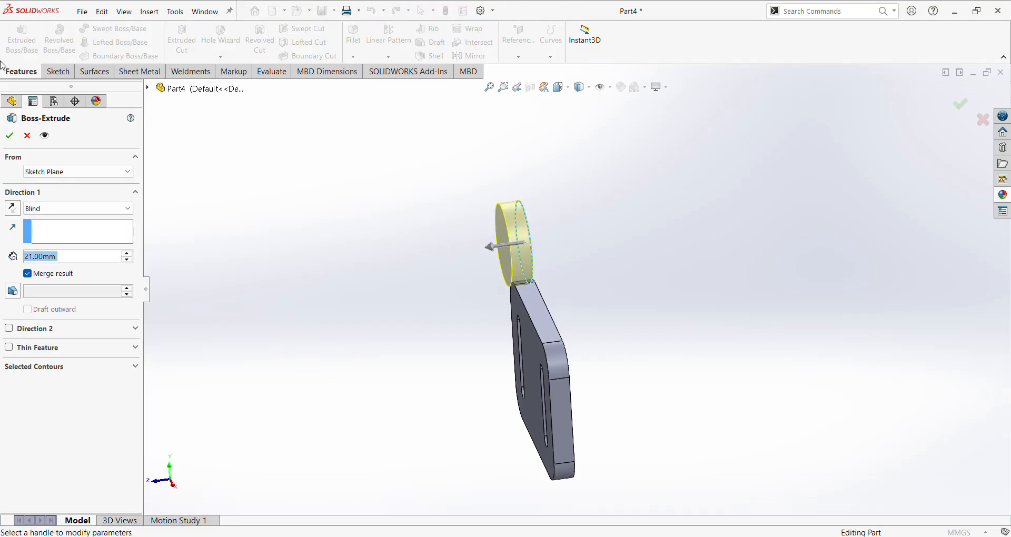
left_click(12, 208)
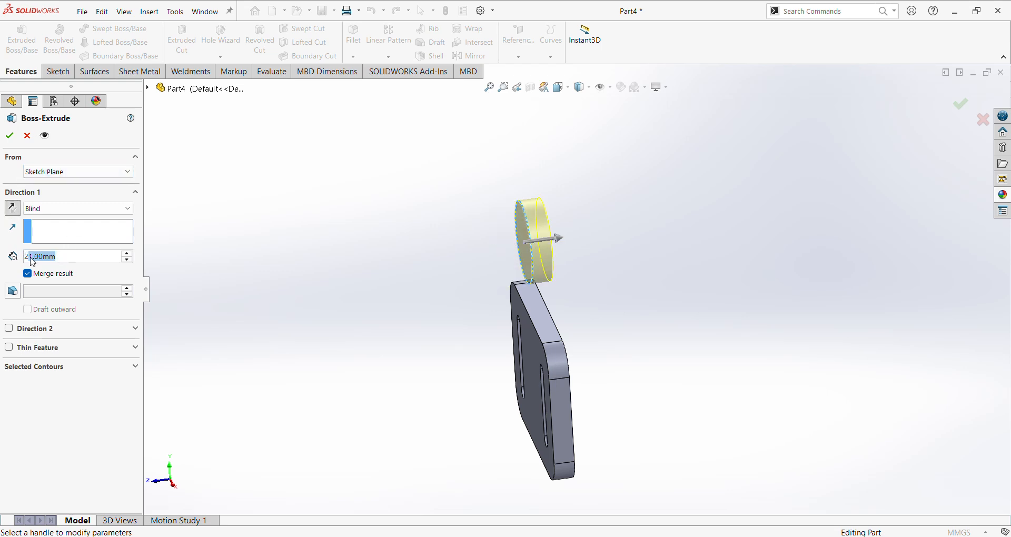
type("100")
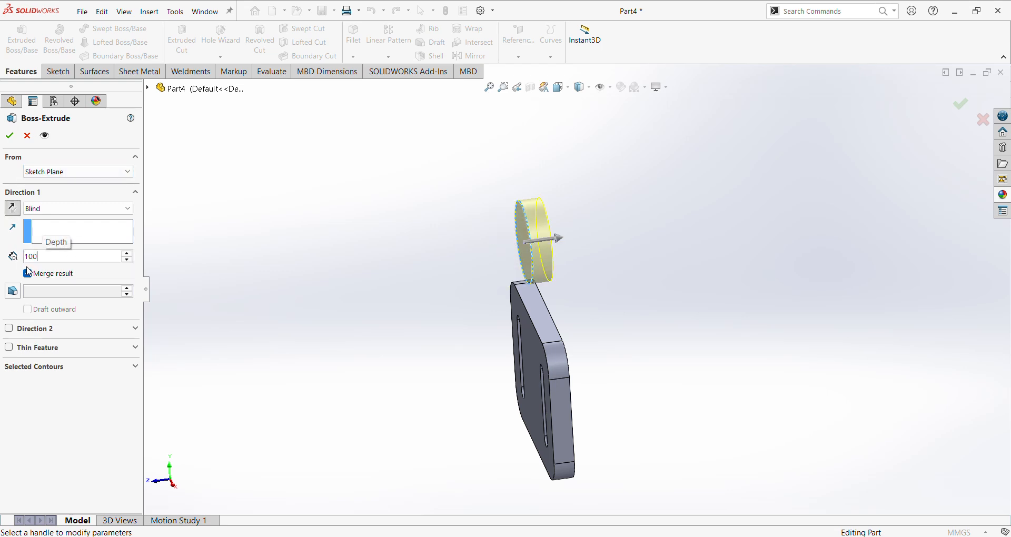
key("Return")
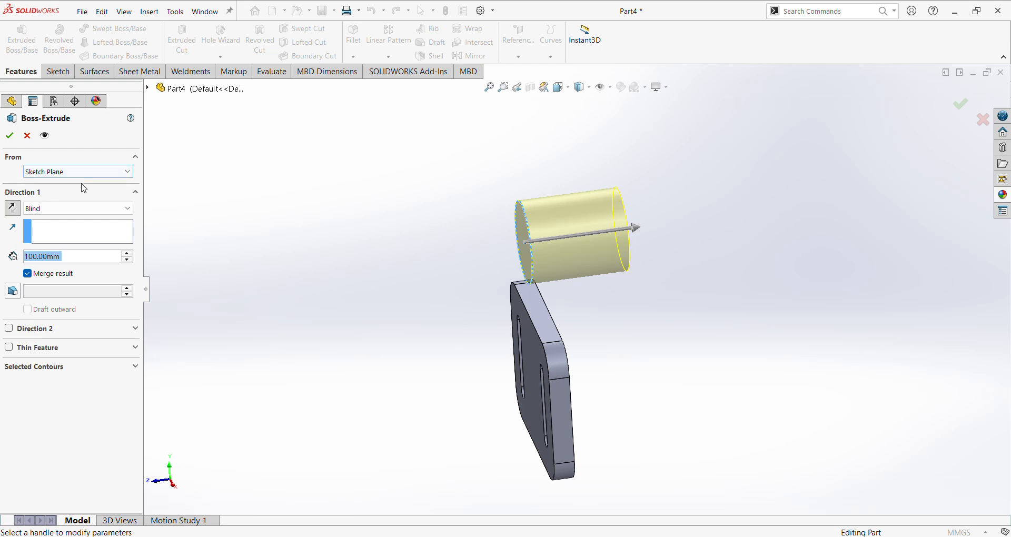
Start the cylinder's extrusion at a 10.5 mm offset from the sketch plane, reversed toward the plate's back, and finish the extrusion.
left_click(121, 171)
left_click(84, 211)
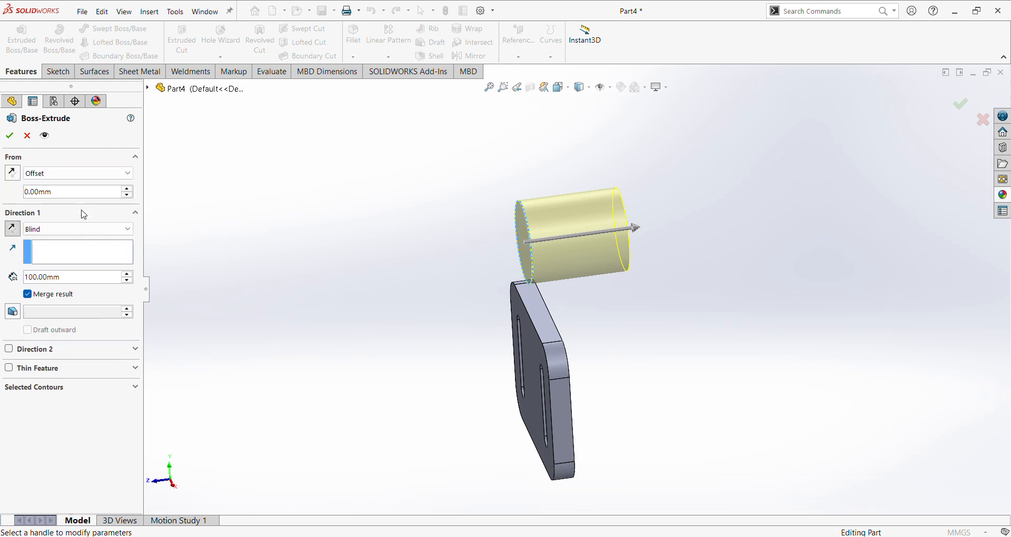
type("10.5")
key("Return")
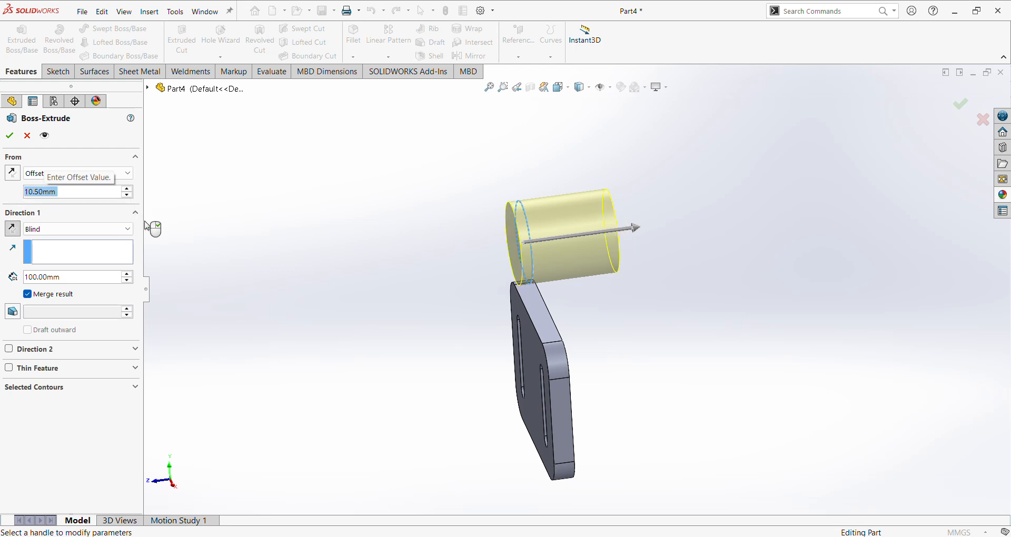
left_click(12, 173)
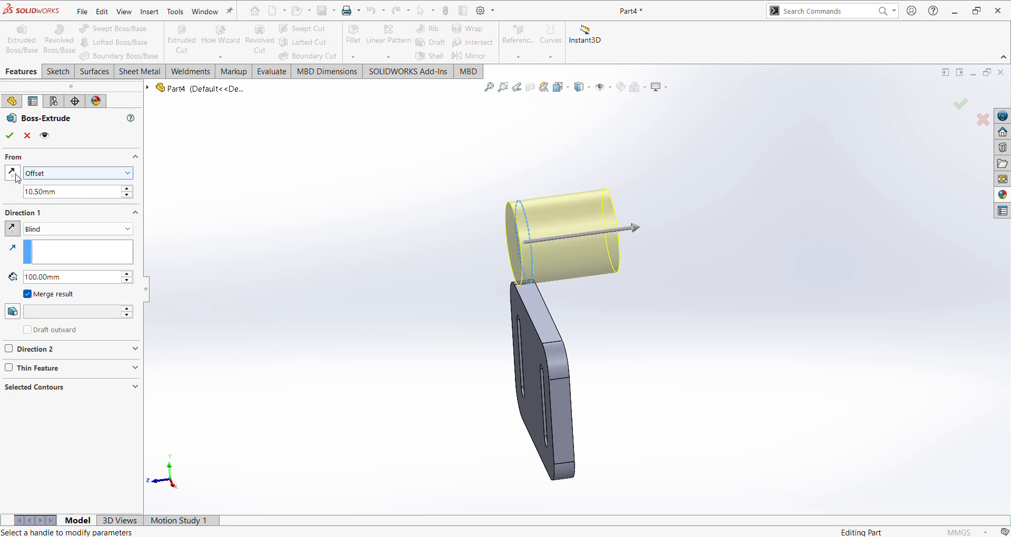
left_click(9, 136)
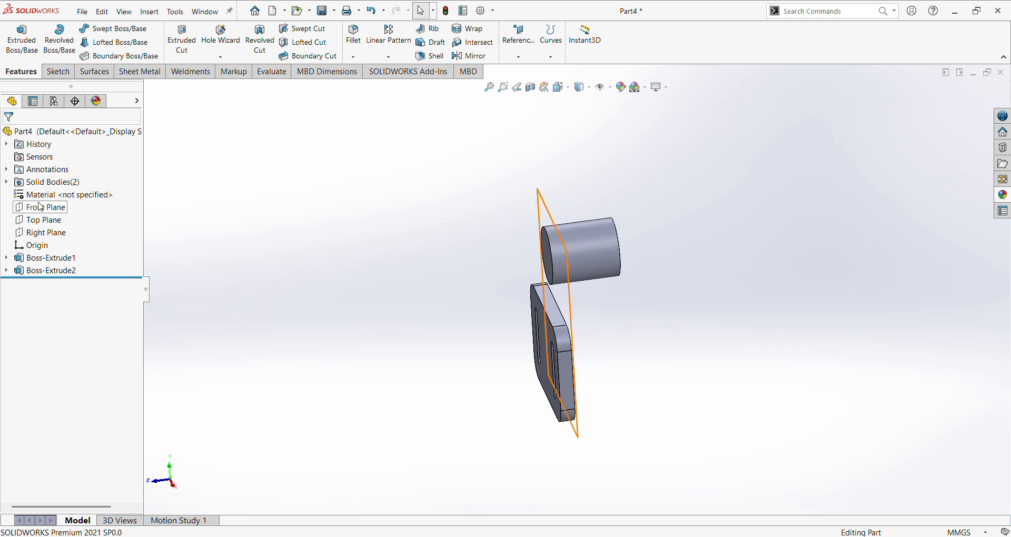
On the Right Plane, sketch a closed L-shaped profile from the plate's upper back corner into the cylinder, its vertical leg about 25 mm wide.
left_click(46, 233)
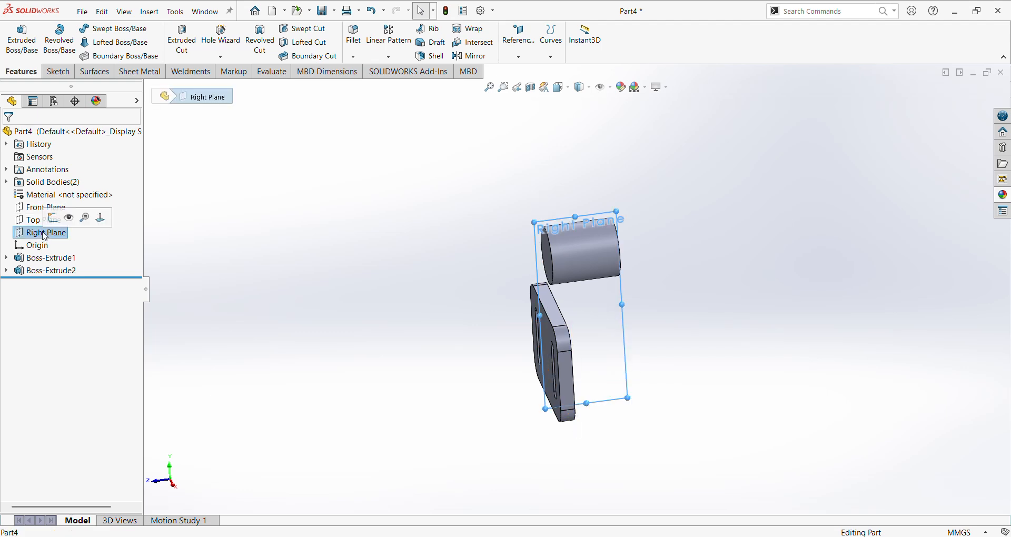
left_click(52, 221)
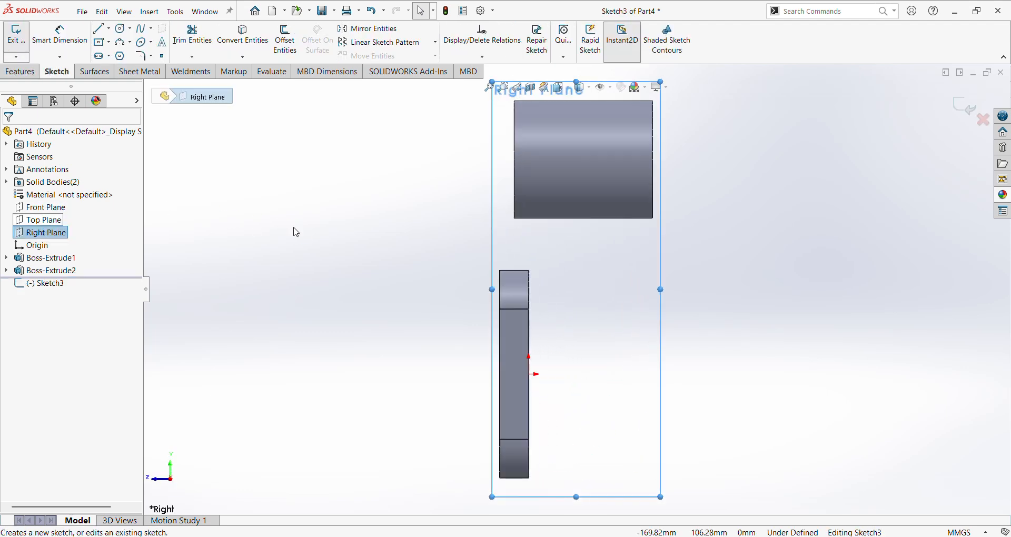
left_click(105, 33)
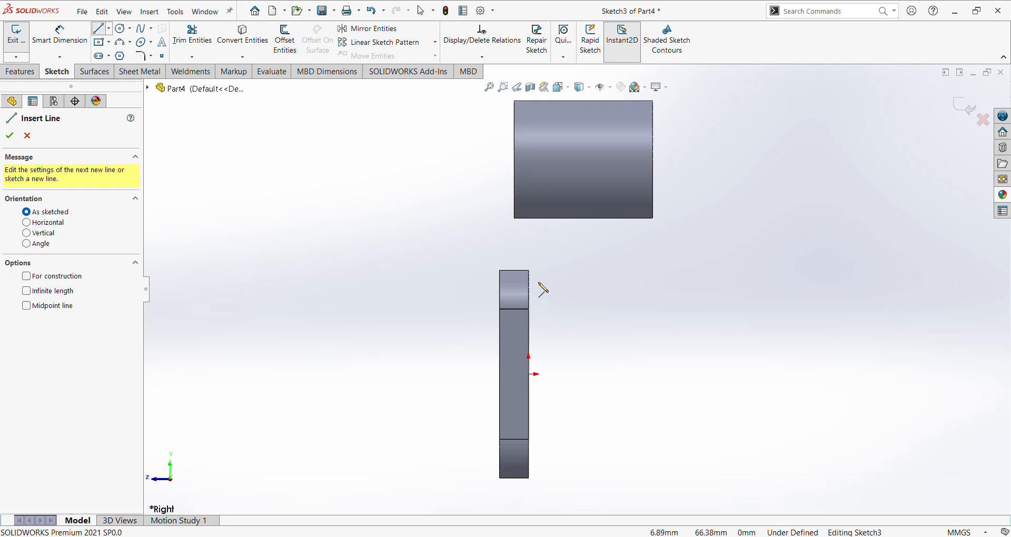
left_click(529, 271)
left_click(572, 271)
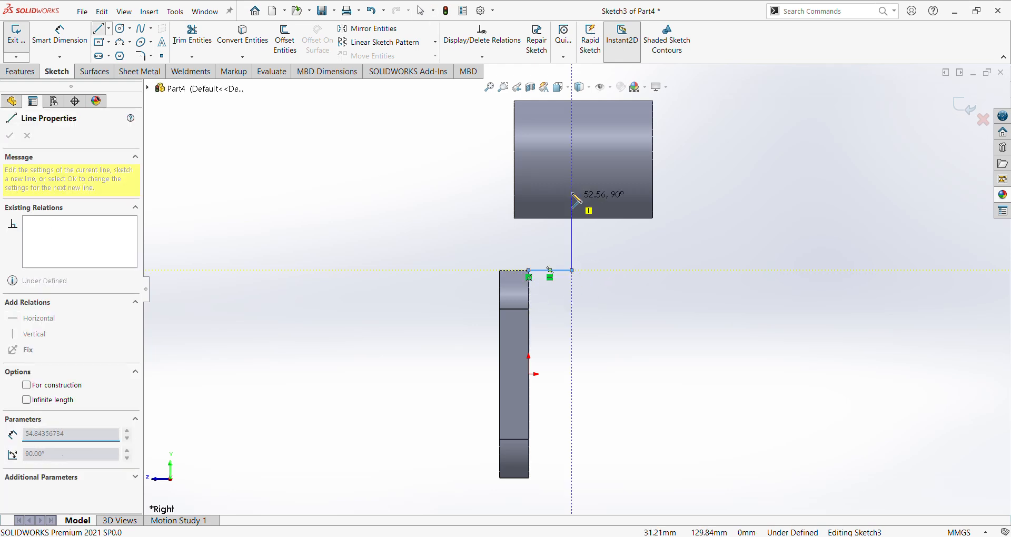
left_click(572, 156)
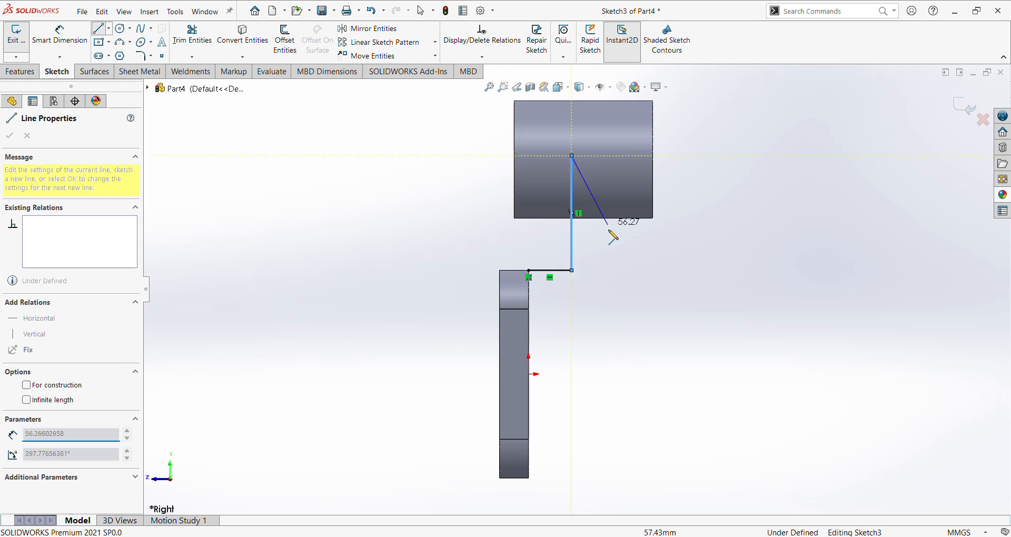
left_click(606, 156)
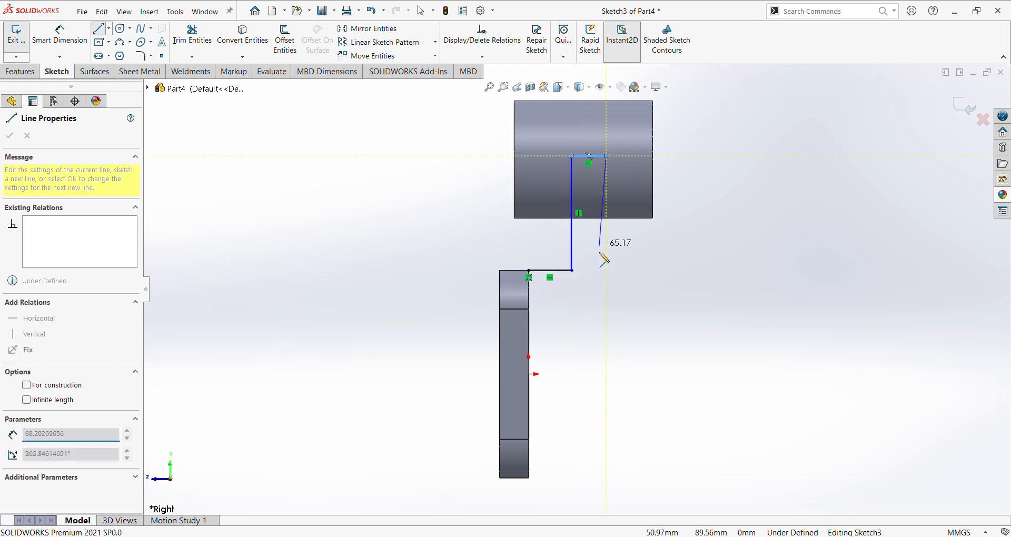
left_click(606, 288)
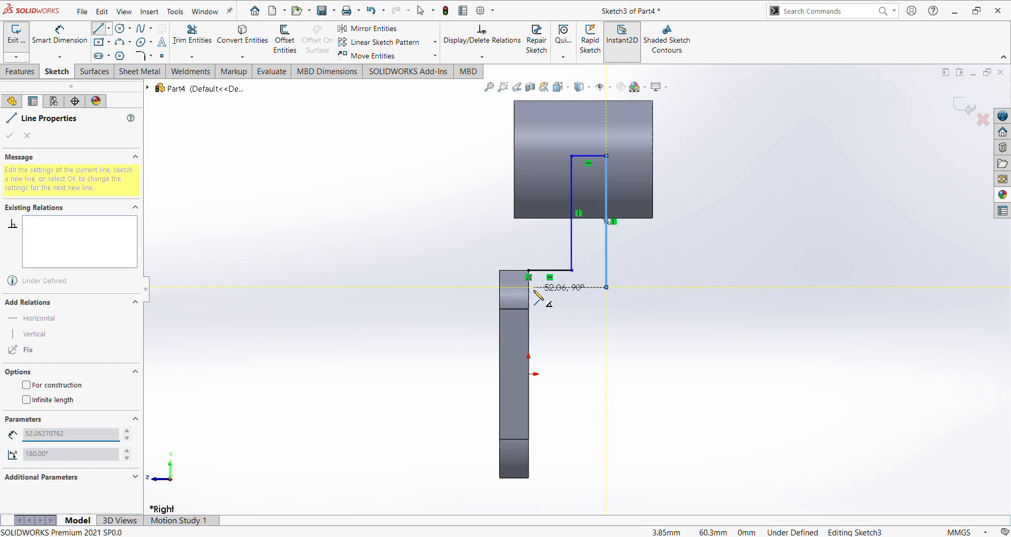
left_click(529, 289)
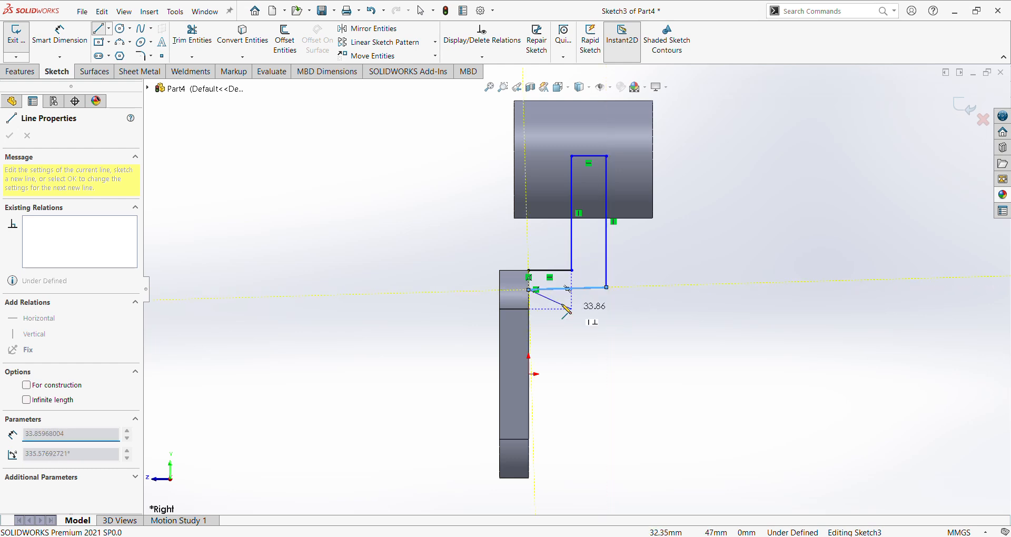
left_click(528, 270)
Check the SJKD.pdf drawing, then dimension the width of the profile's vertical leg as 20 mm.
right_click(687, 314)
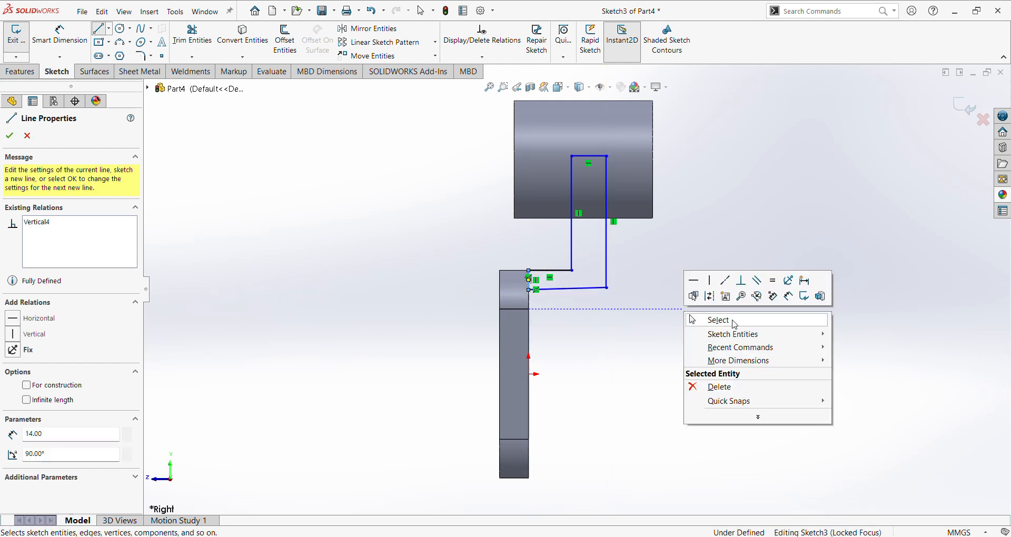
left_click(804, 280)
scroll(582, 293, "down", 3)
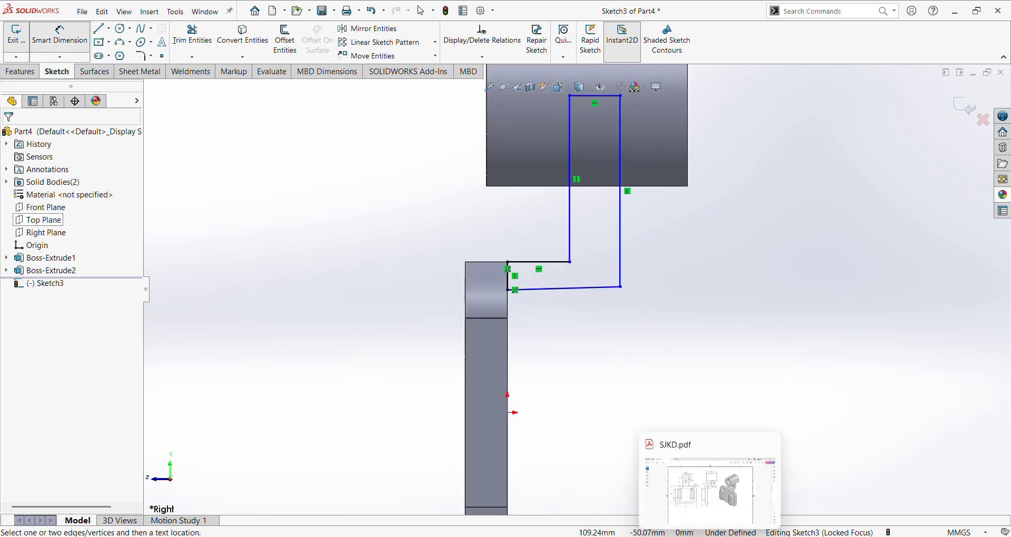
left_click(709, 535)
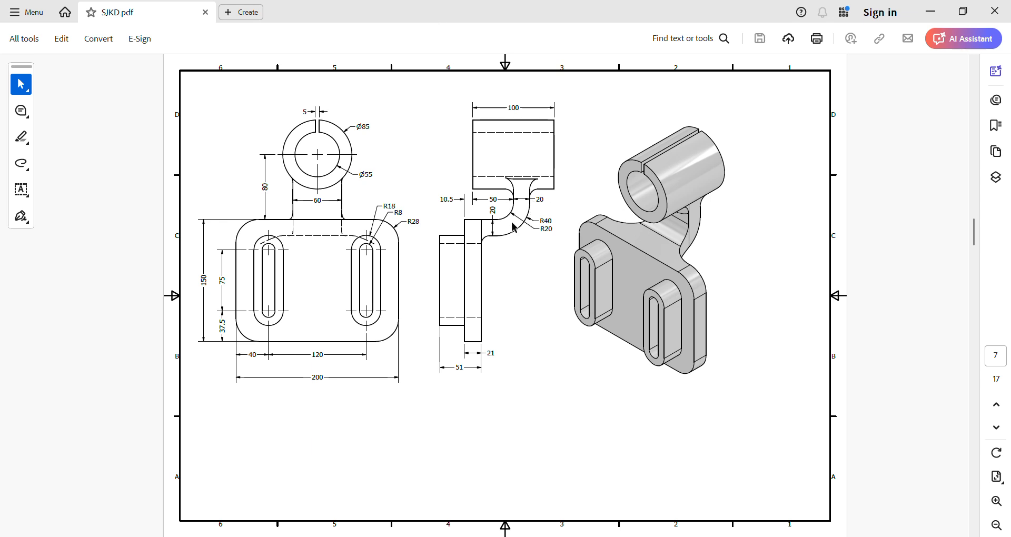
key("alt+Tab")
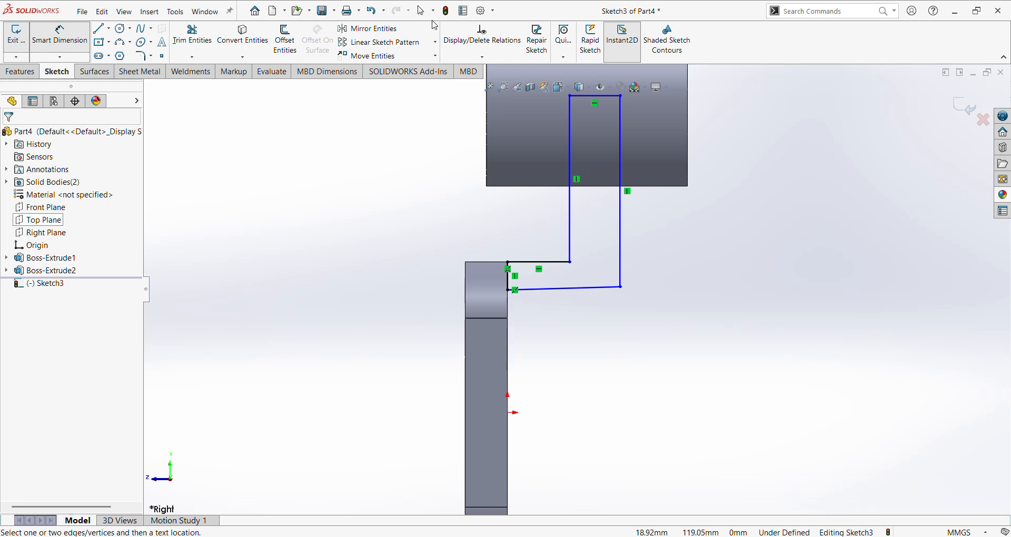
left_click(573, 247)
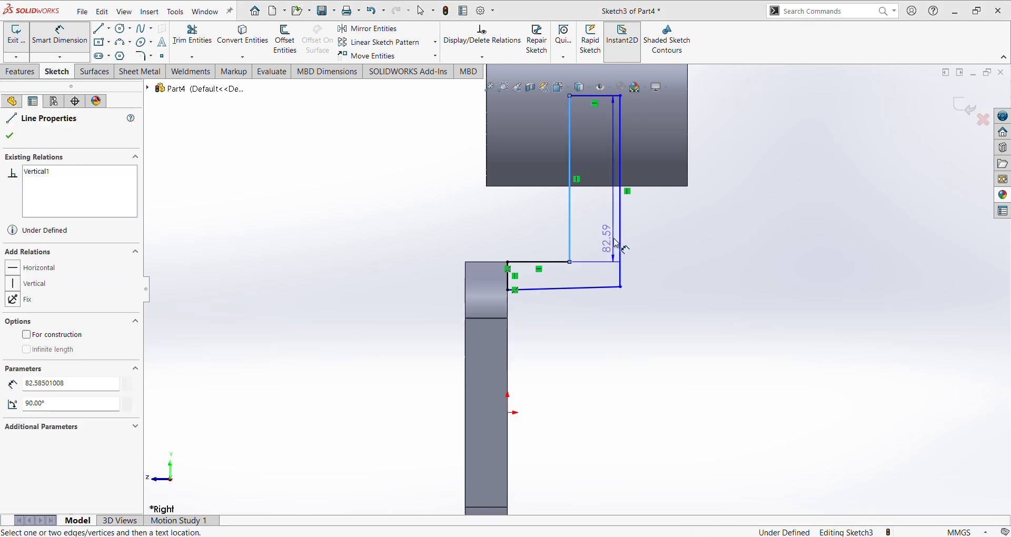
left_click(620, 244)
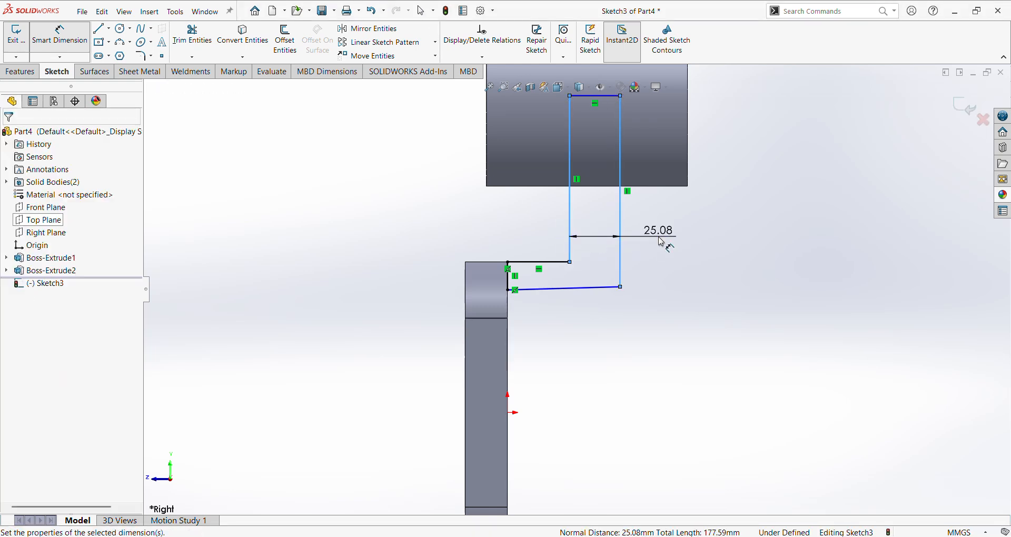
left_click(662, 241)
type("20")
key("Return")
scroll(601, 300, "down", 1)
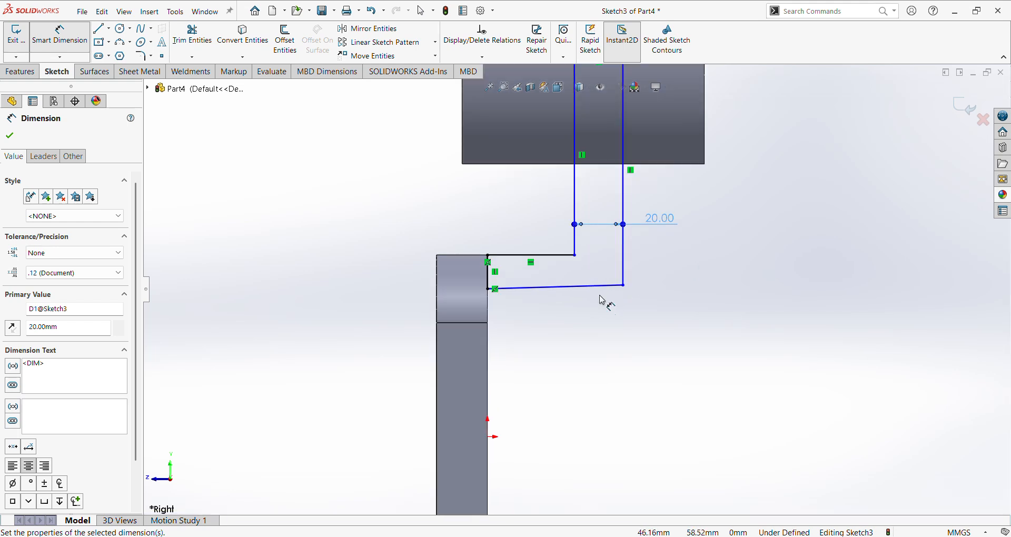
key("Escape")
key("Escape")
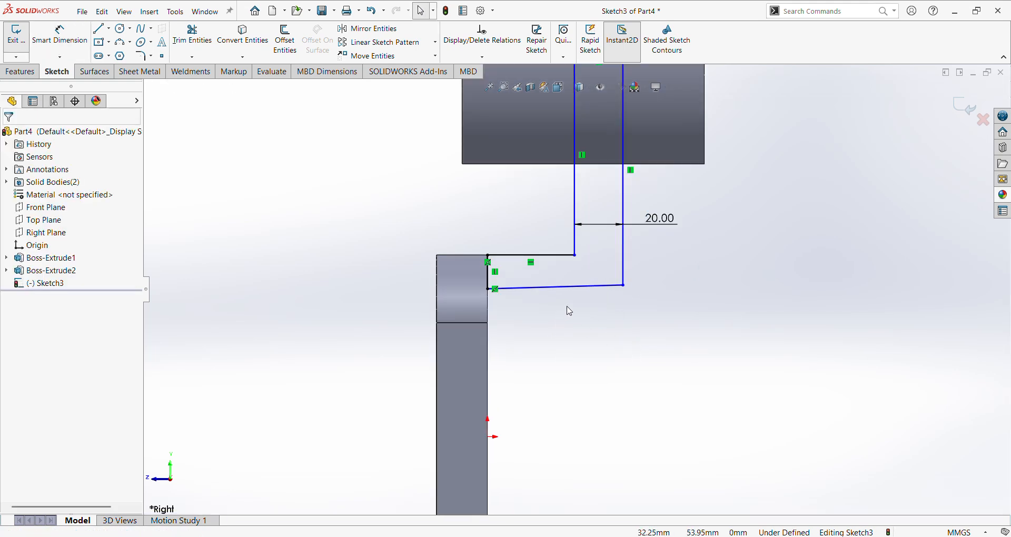
Make the slanted lower line of the L-shaped profile horizontal with a relation.
left_click(569, 286)
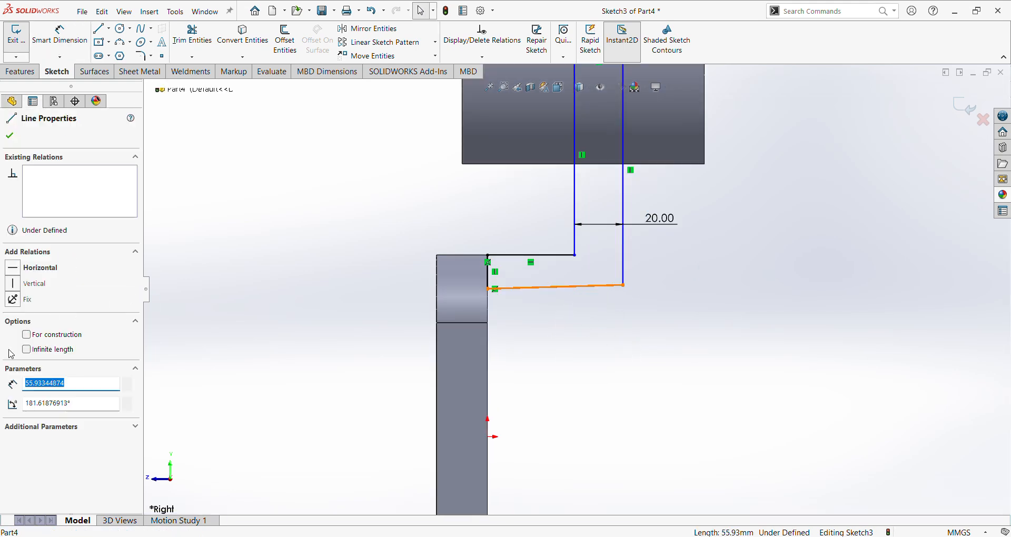
left_click(24, 268)
left_click(639, 384)
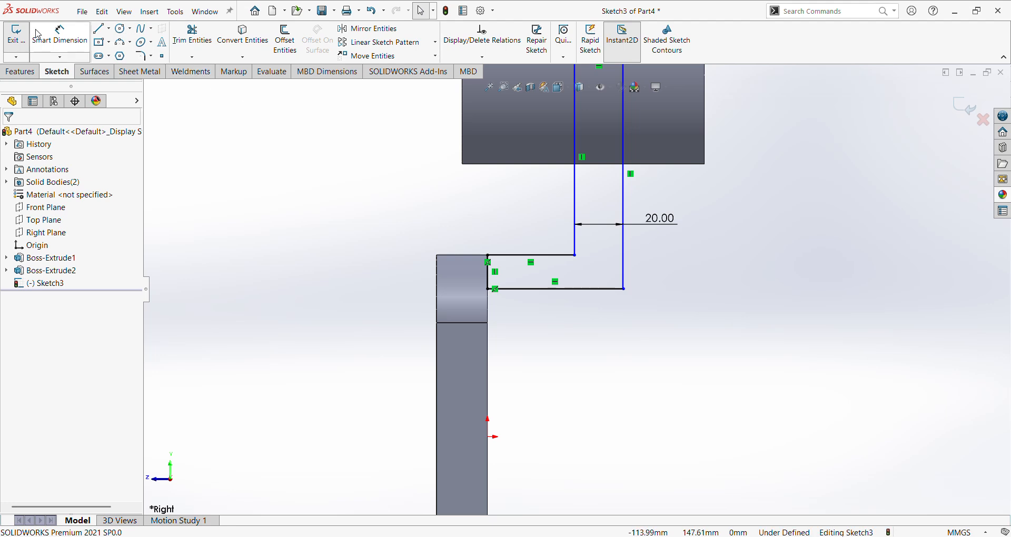
Add a driven dimension between the two horizontal lines of the profile's lower leg.
left_click(53, 39)
left_click(539, 290)
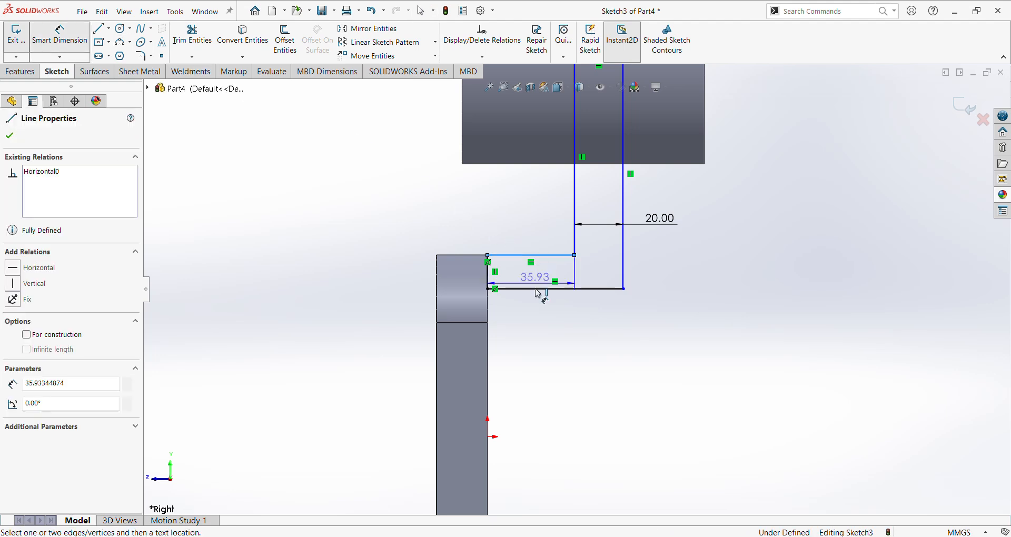
left_click(536, 289)
left_click(561, 371)
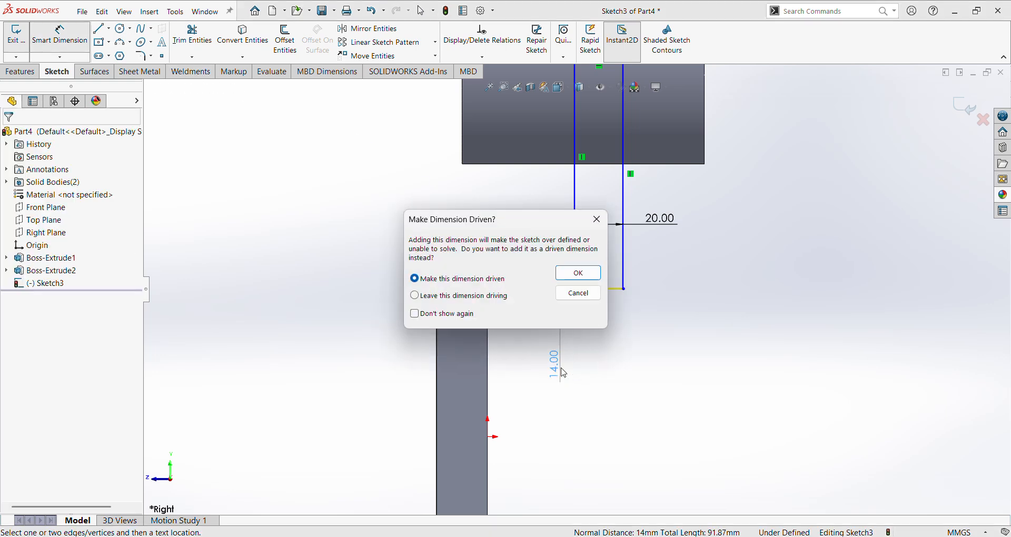
key("Return")
left_click(707, 383)
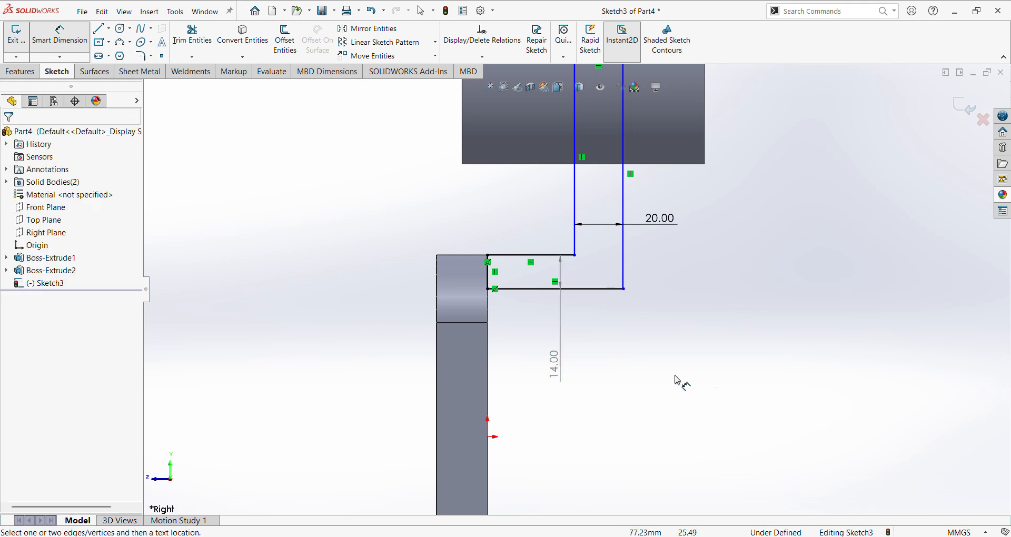
Try to edit the value of the driven dimension between the lower leg's two horizontal lines.
double_click(560, 372)
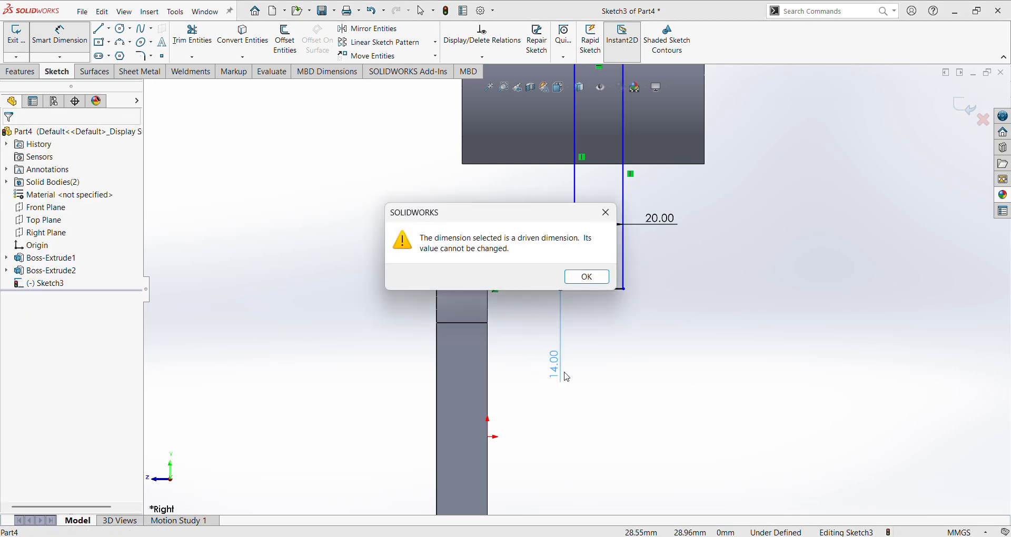
left_click(589, 276)
scroll(537, 296, "up", 1)
scroll(516, 288, "down", 1)
scroll(554, 290, "up", 1)
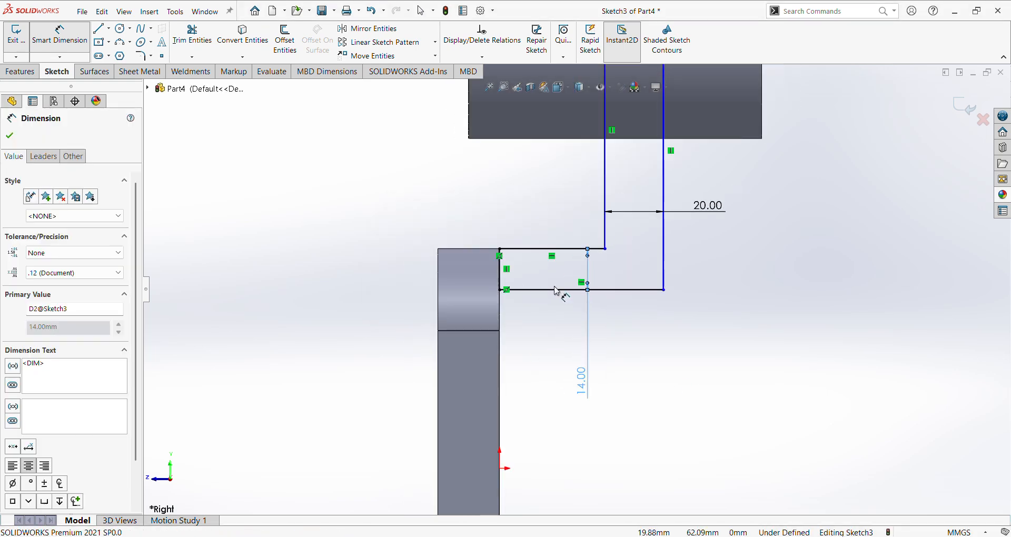
scroll(556, 290, "up", 1)
left_click(737, 354)
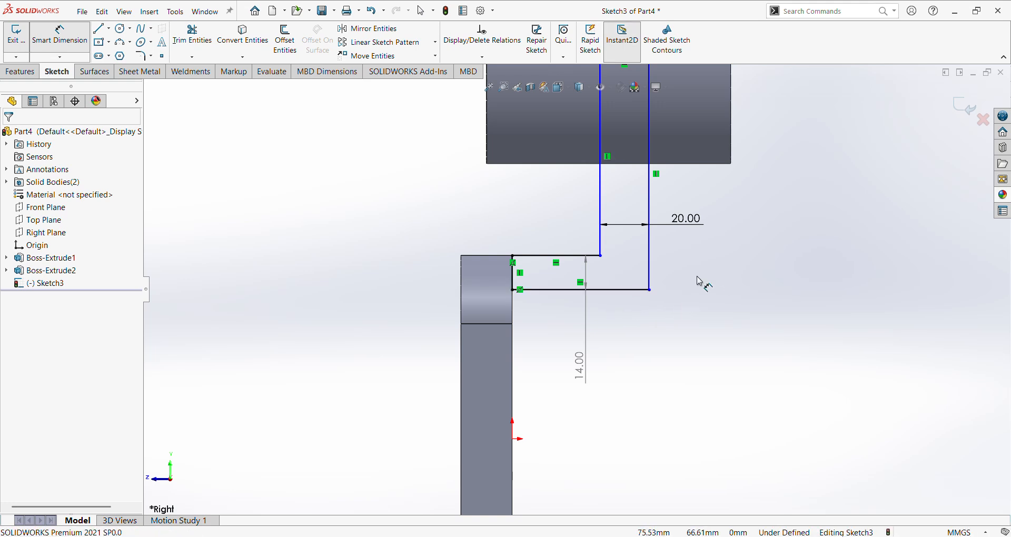
scroll(643, 319, "up", 2)
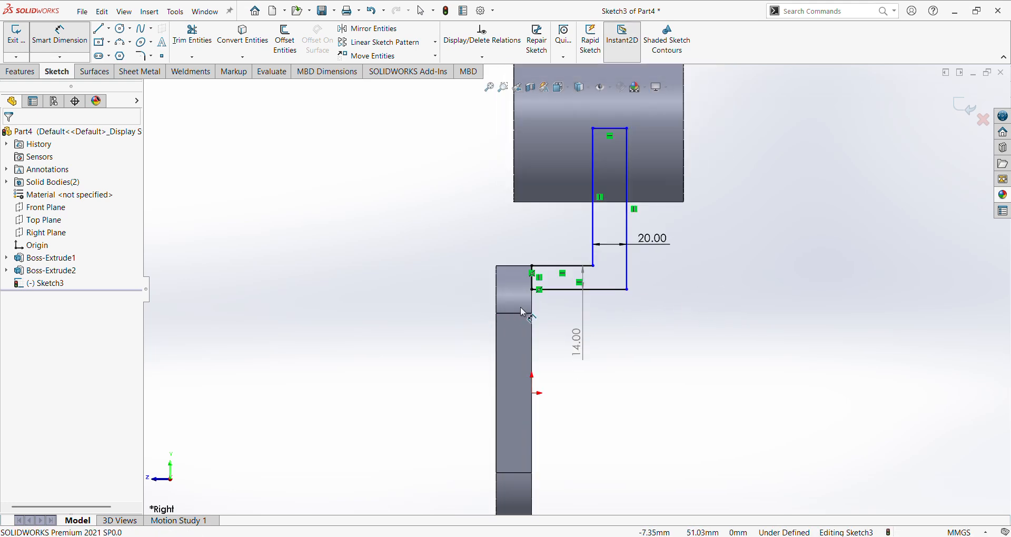
scroll(522, 312, "down", 2)
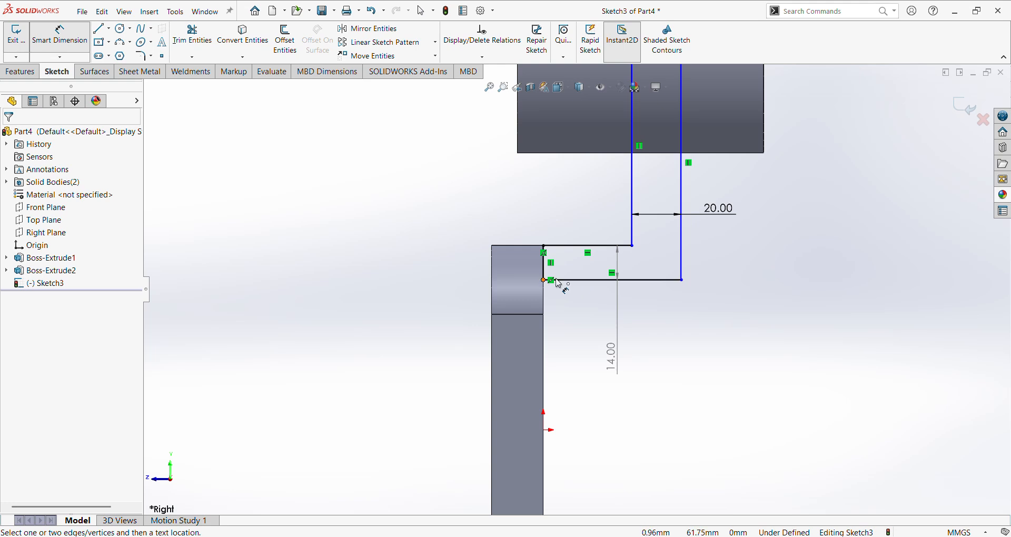
scroll(568, 288, "down", 2)
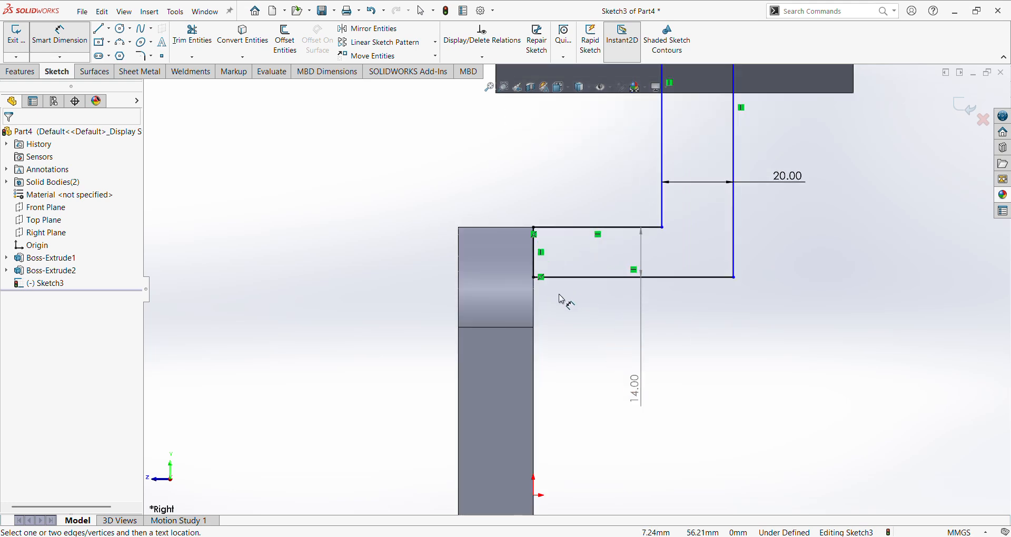
Delete the midpoint relation at the lower line's plate-side endpoint and move the line down until the leg is about 22 mm high.
key("Escape")
left_click(542, 278)
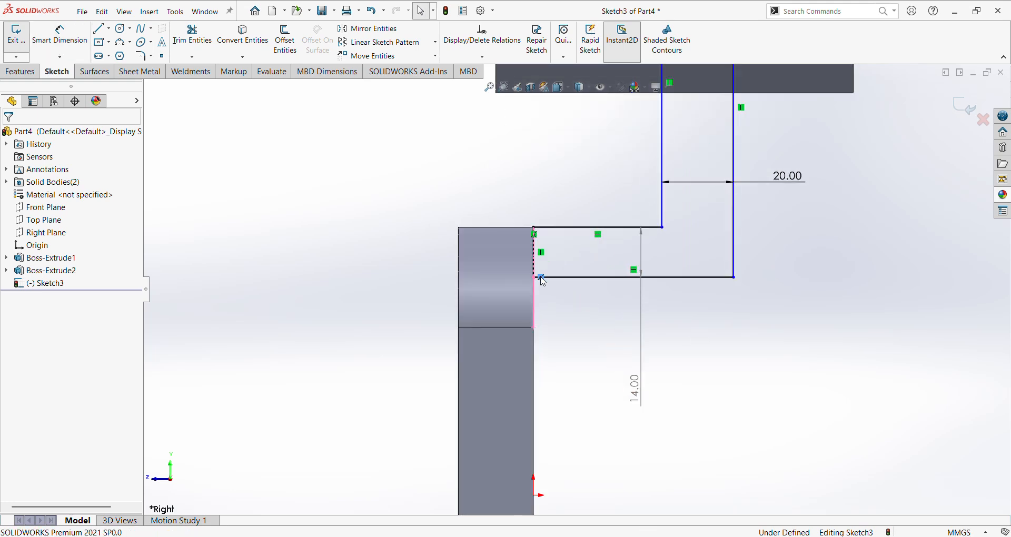
scroll(543, 281, "down", 2)
left_click(581, 311)
left_click(535, 273)
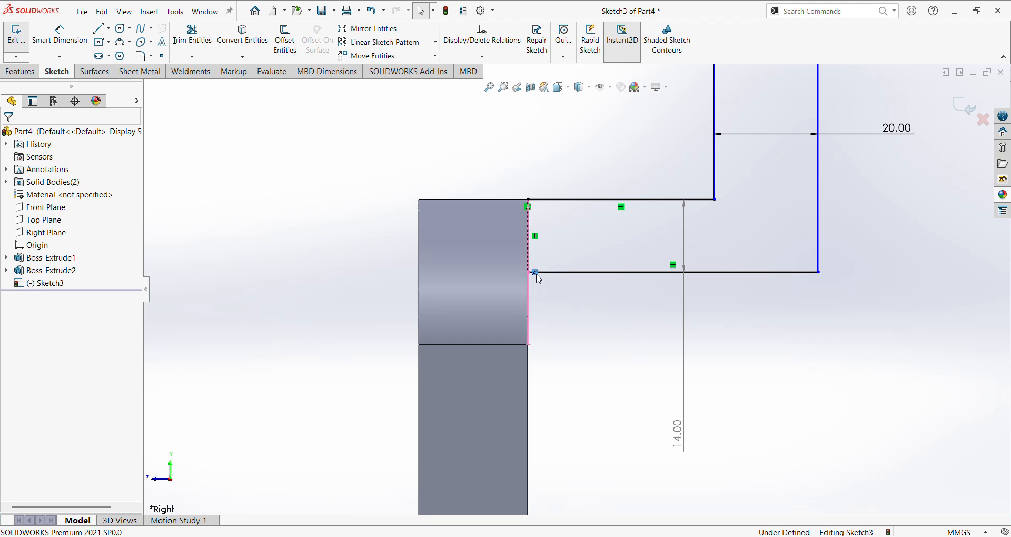
right_click(538, 278)
left_click(600, 416)
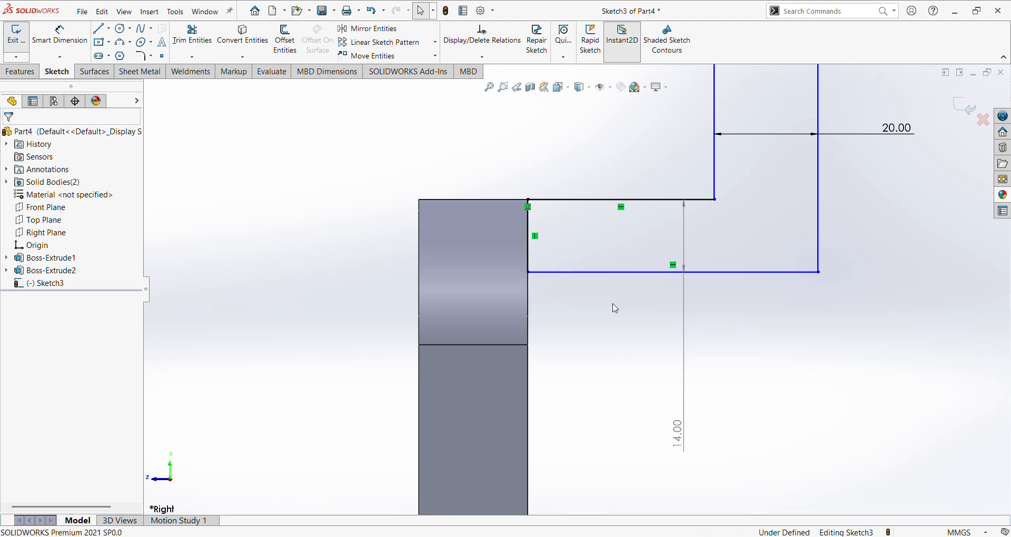
left_click_drag(618, 272, 621, 313)
Try again to edit the driven height dimension after moving the lower line.
left_click(65, 42)
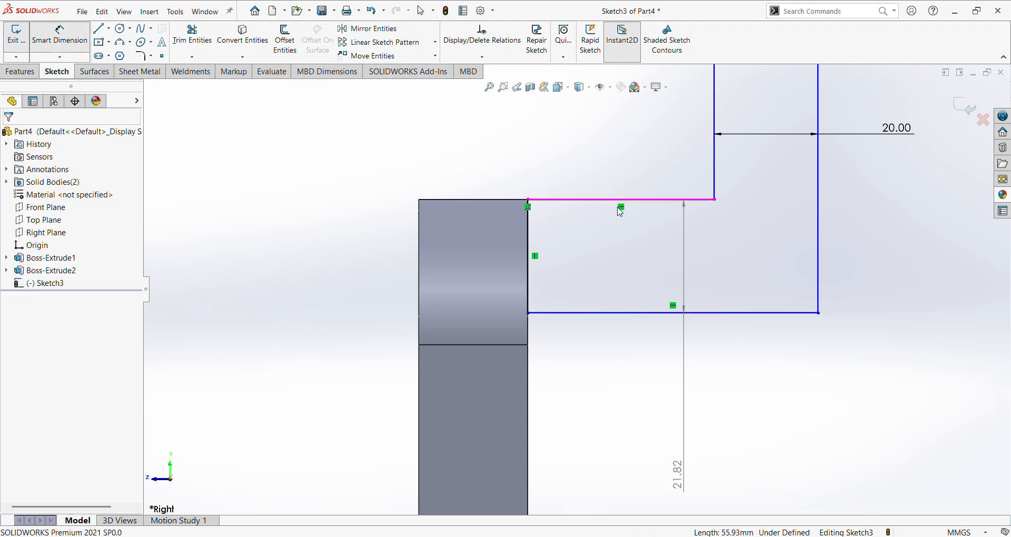
left_click(687, 474)
left_click(604, 276)
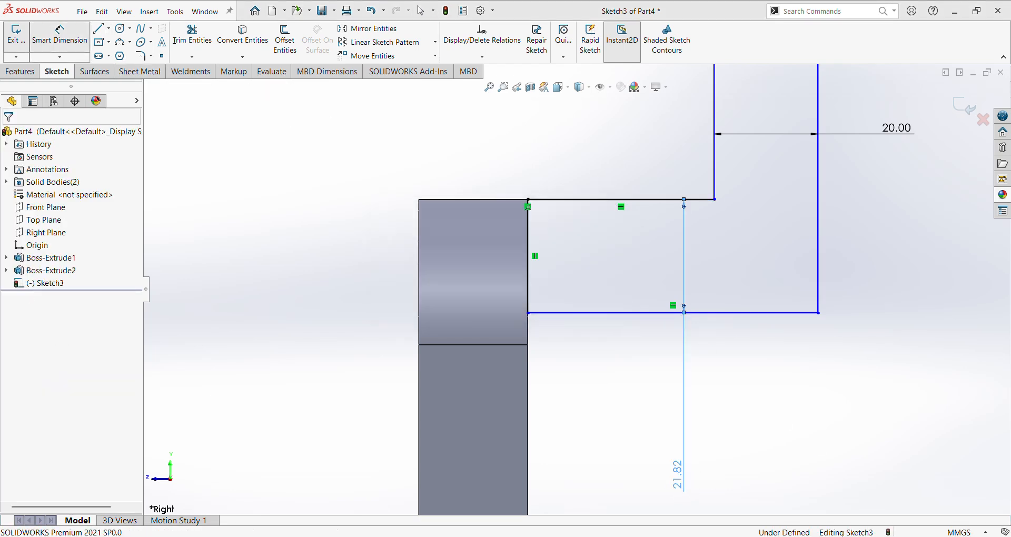
left_click(687, 474)
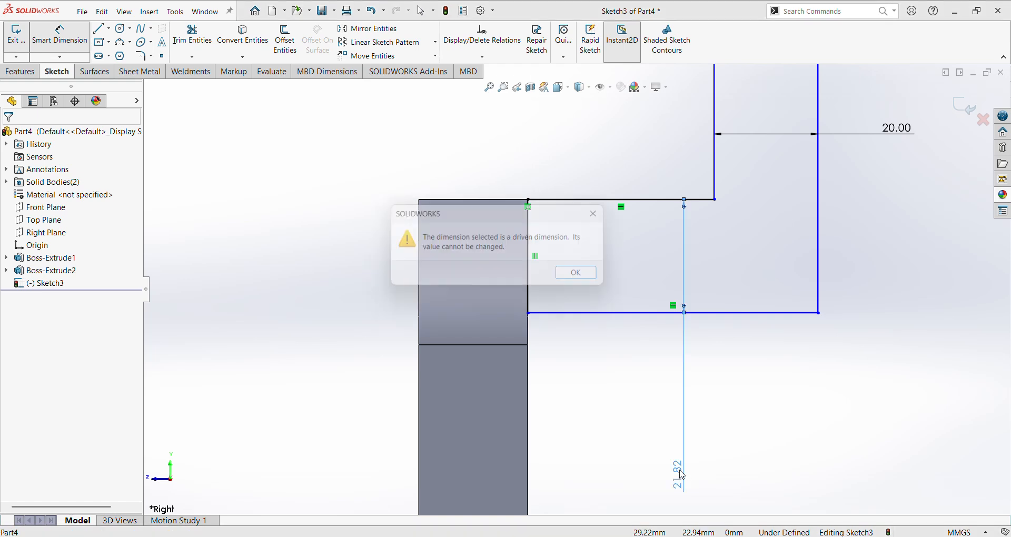
key("Return")
key("Escape")
Undo the line move, the relation deletion, the driven dimension and the lower line's horizontal relation.
key("ctrl+z")
key("ctrl+z")
key("ctrl+z")
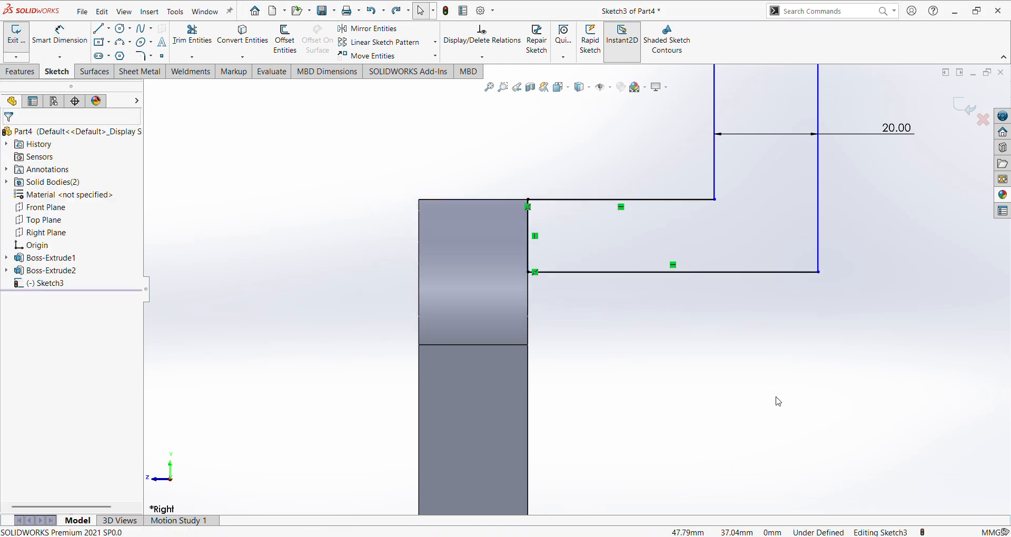
key("ctrl+z")
left_click(688, 337)
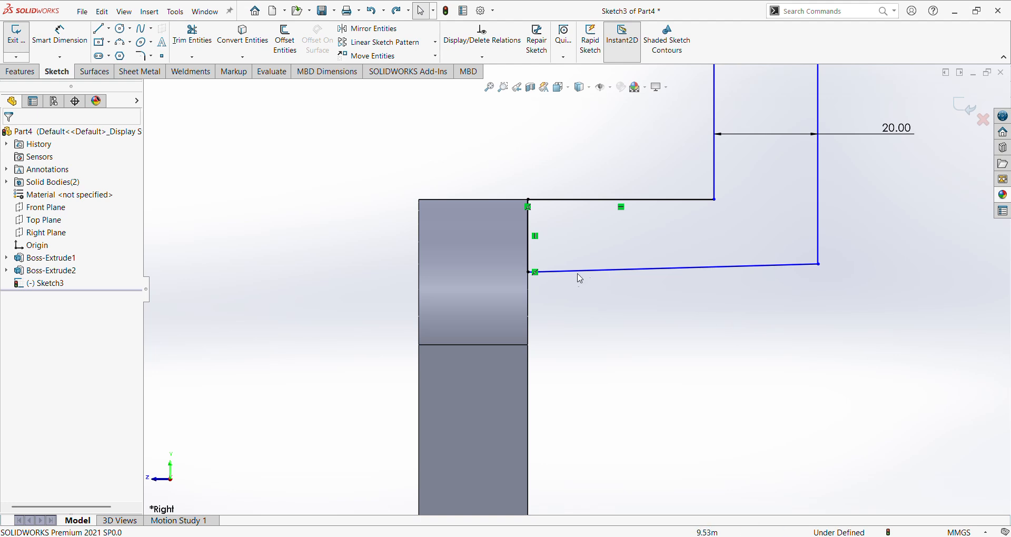
Delete the midpoint relation at the lower line's plate-side endpoint and move that endpoint farther down the plate's back edge.
mouse_move(666, 270)
left_mouse_down()
mouse_move(672, 316)
mouse_move(680, 281)
left_mouse_up()
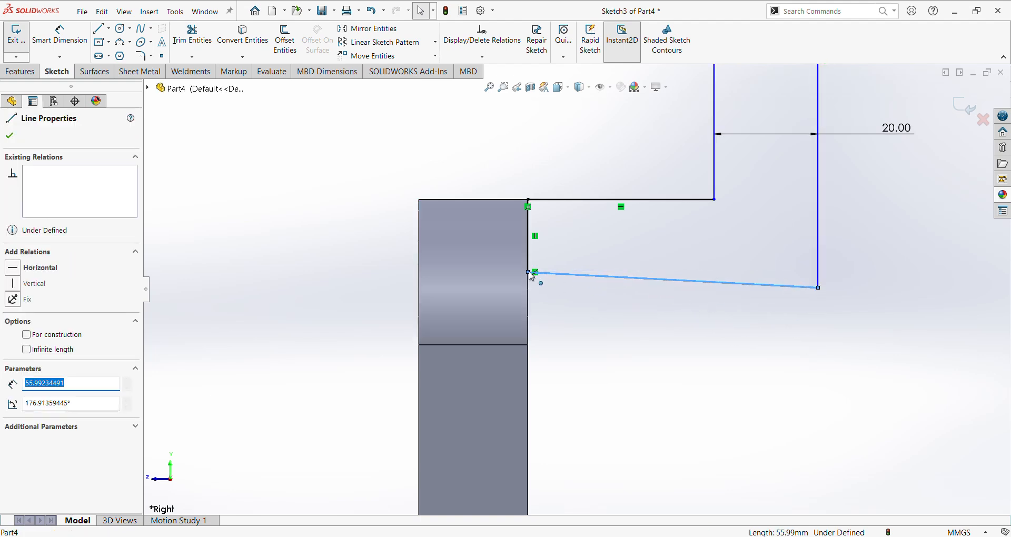
mouse_move(527, 273)
left_mouse_down()
mouse_move(589, 307)
mouse_move(535, 273)
left_mouse_up()
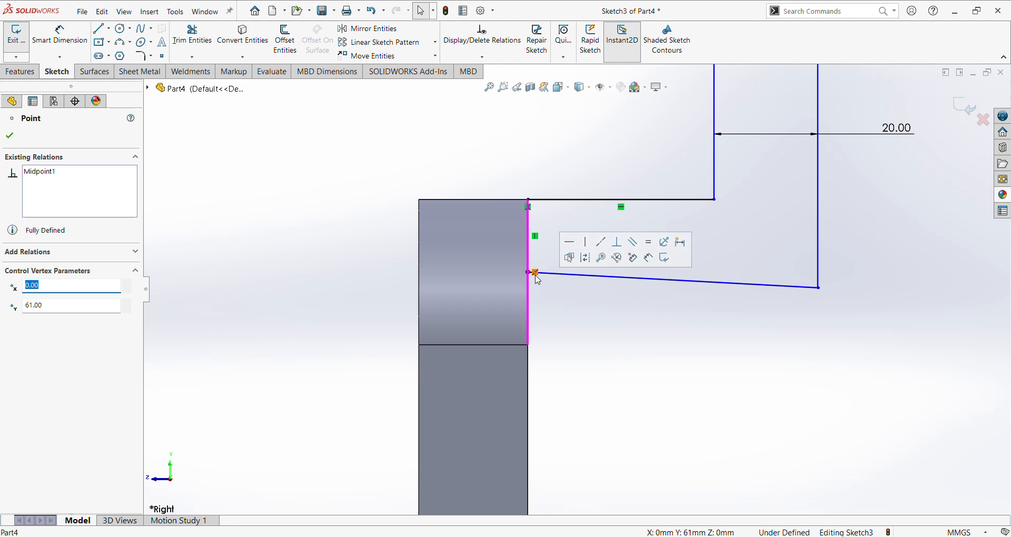
right_click(535, 273)
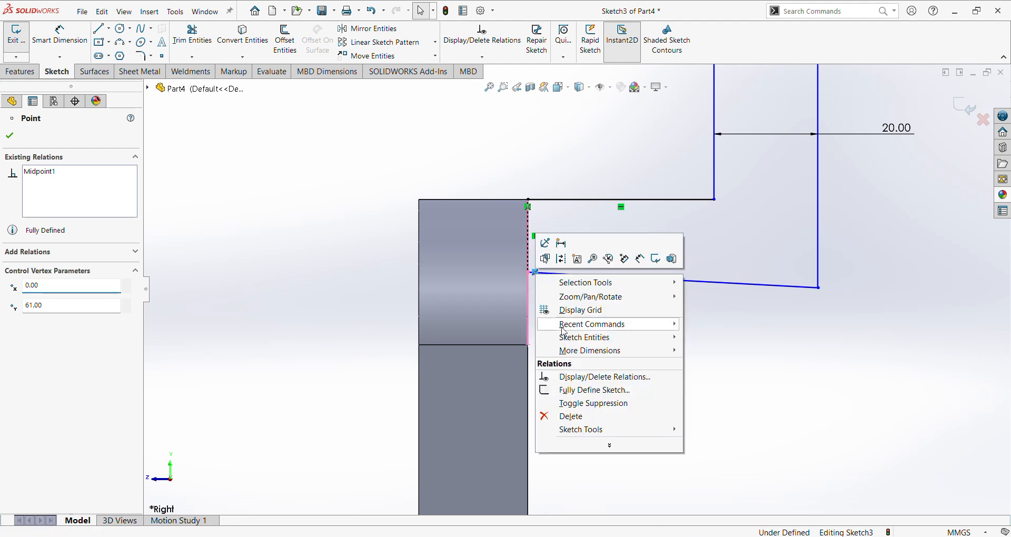
left_click(584, 416)
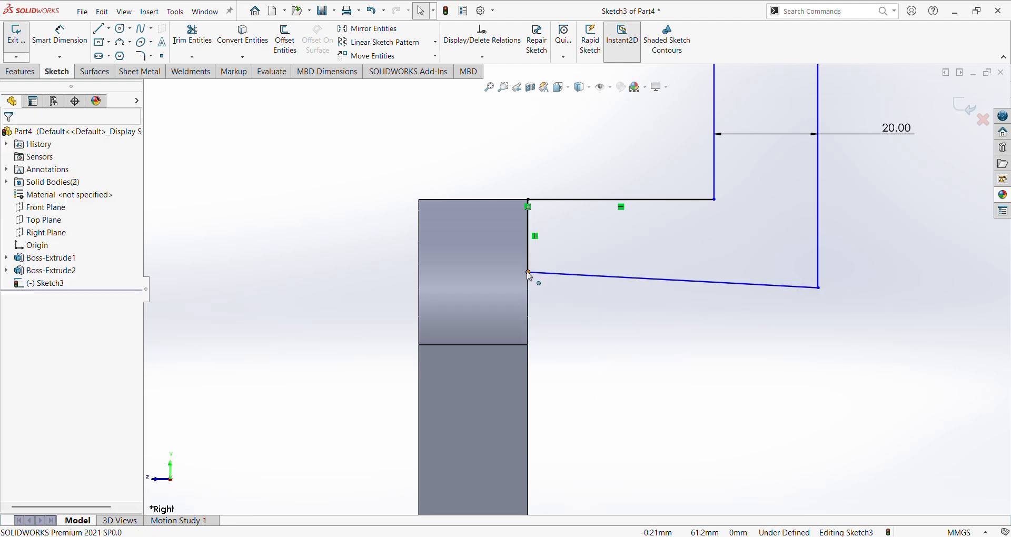
left_click_drag(528, 272, 528, 299)
left_click(551, 390)
Apply a horizontal relation to the lower line of the L-shaped profile.
left_click(635, 294)
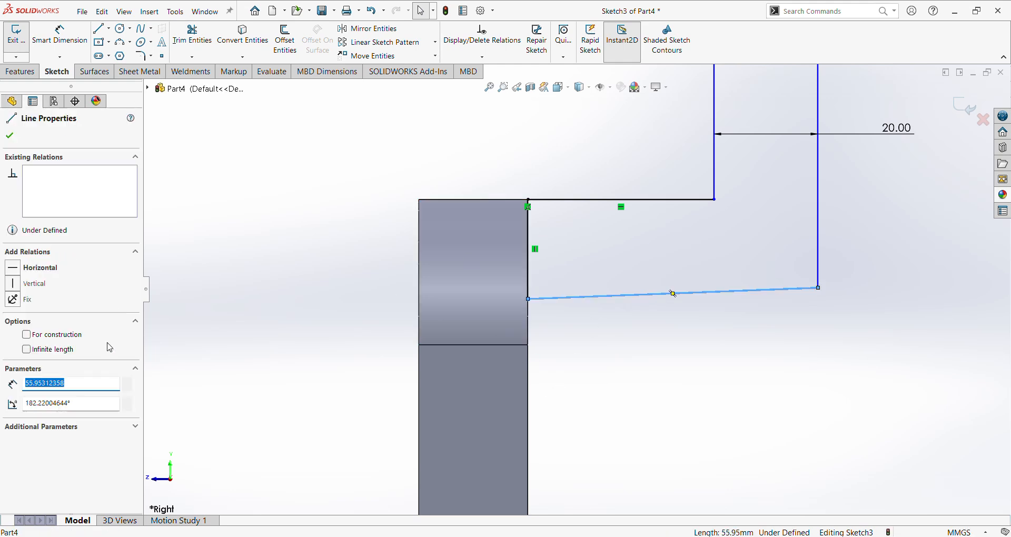
left_click(14, 269)
left_click(650, 339)
Dimension the height of the profile's lower leg as 20 mm between its two horizontal lines.
left_click(87, 44)
left_click(664, 200)
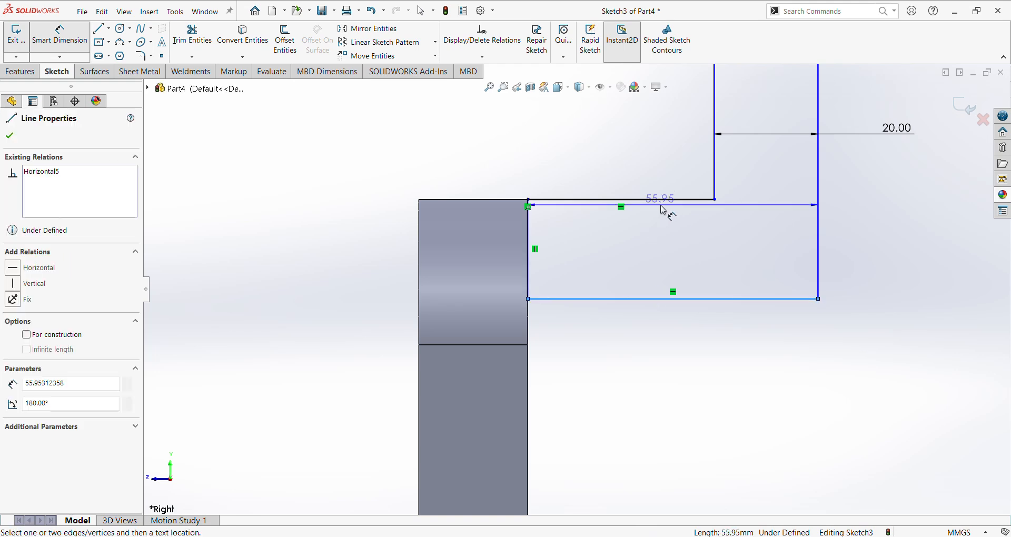
left_click(676, 299)
left_click(680, 247)
type("20")
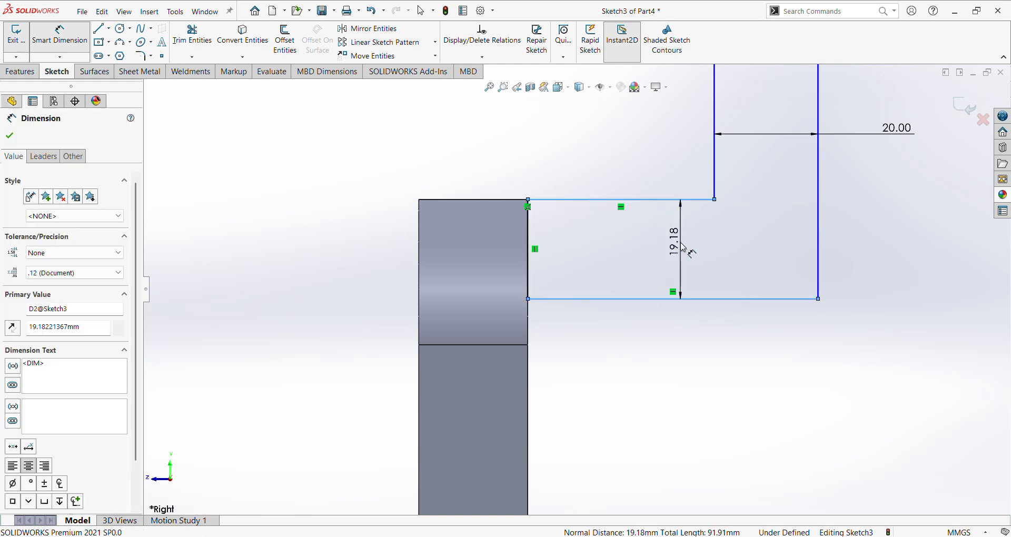
key("Return")
key("z")
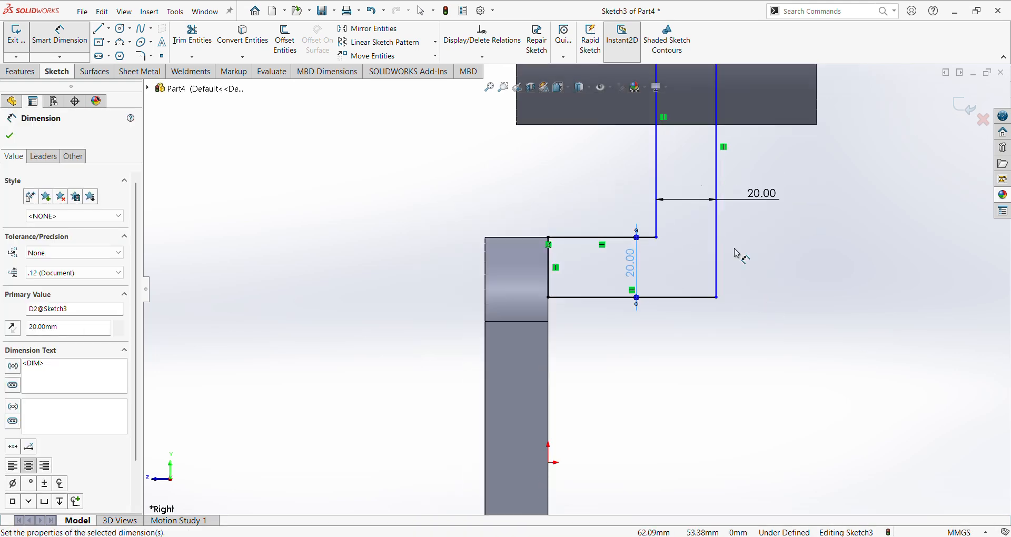
Dimension the distance from the plate's back edge to the vertical leg's inner line and check the drawing for its value.
left_click(550, 279)
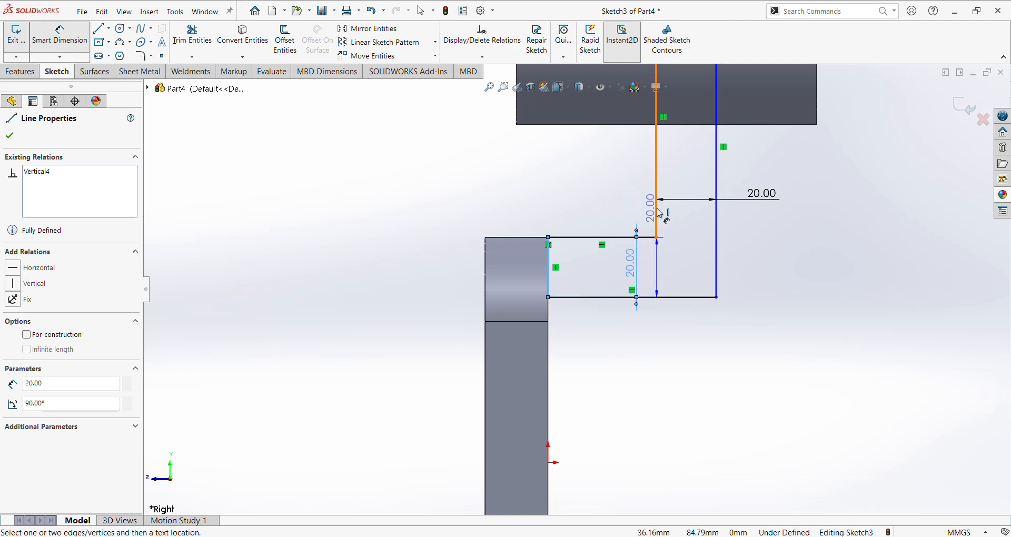
left_click(657, 209)
left_click(606, 205)
left_click(718, 536)
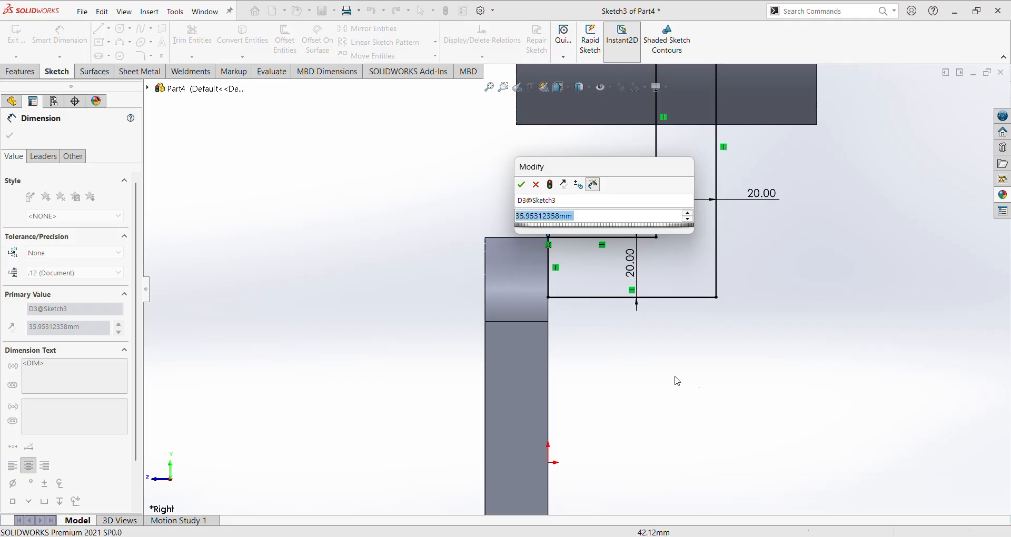
left_click(578, 276)
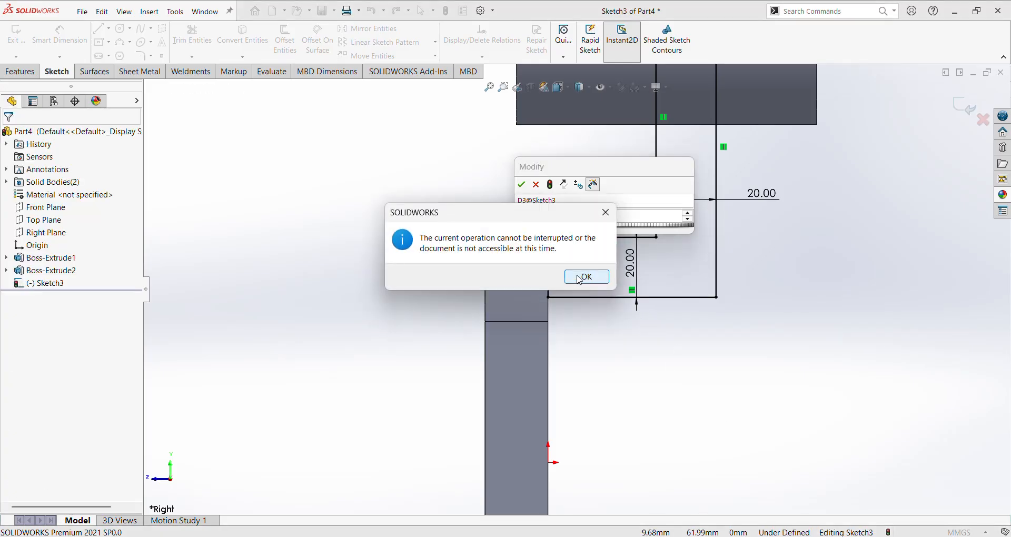
left_click(585, 277)
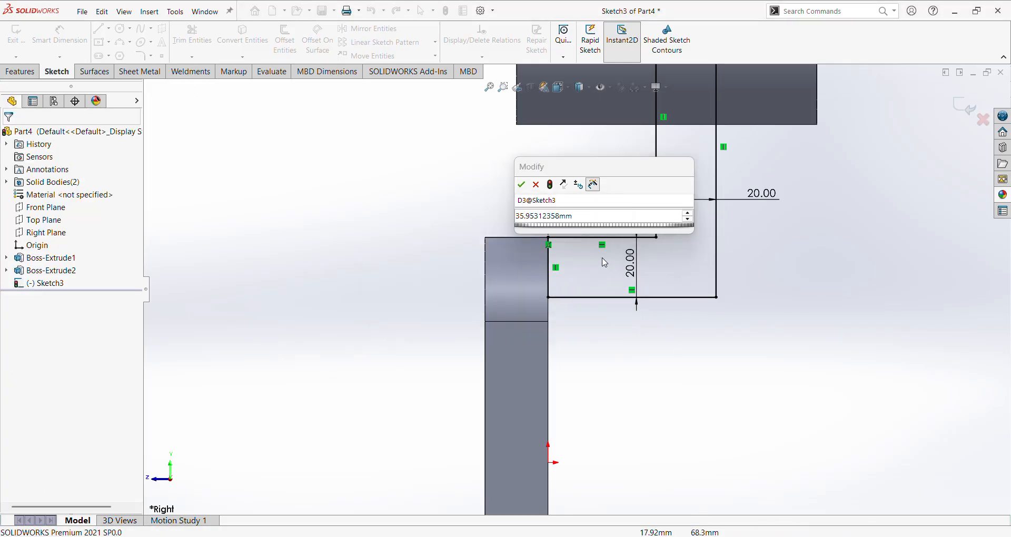
left_click(535, 184)
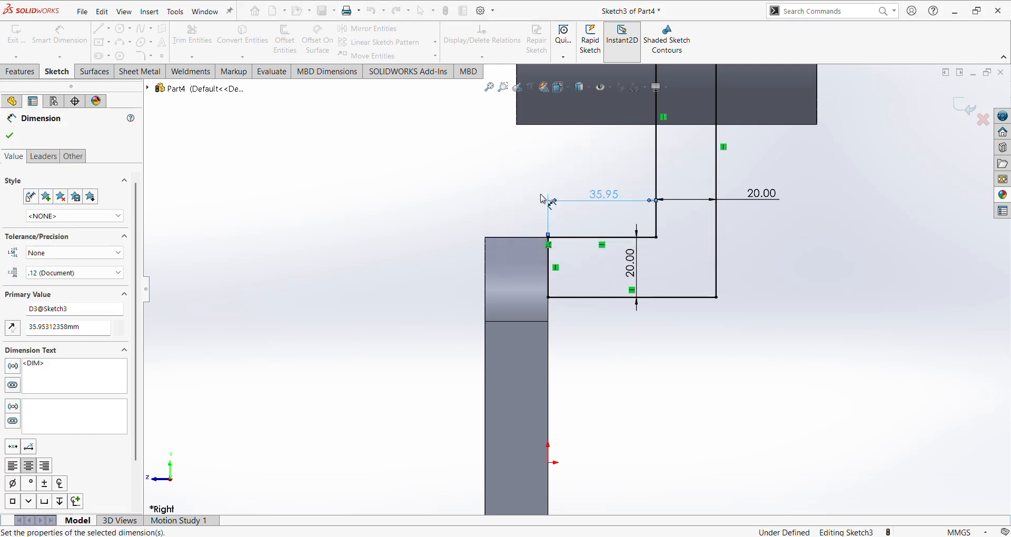
Delete the horizontal dimension between the plate's back edge and the vertical leg's inner line.
left_click(755, 322)
left_click(612, 200)
right_click(612, 197)
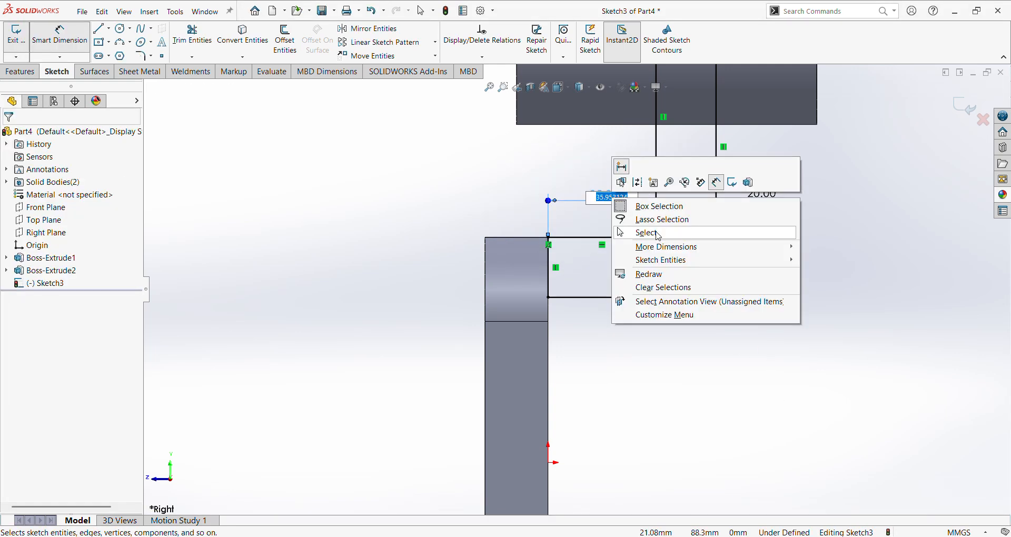
left_click(723, 375)
left_click(725, 378)
scroll(605, 213, "down", 1)
scroll(627, 256, "up", 2)
key("Escape")
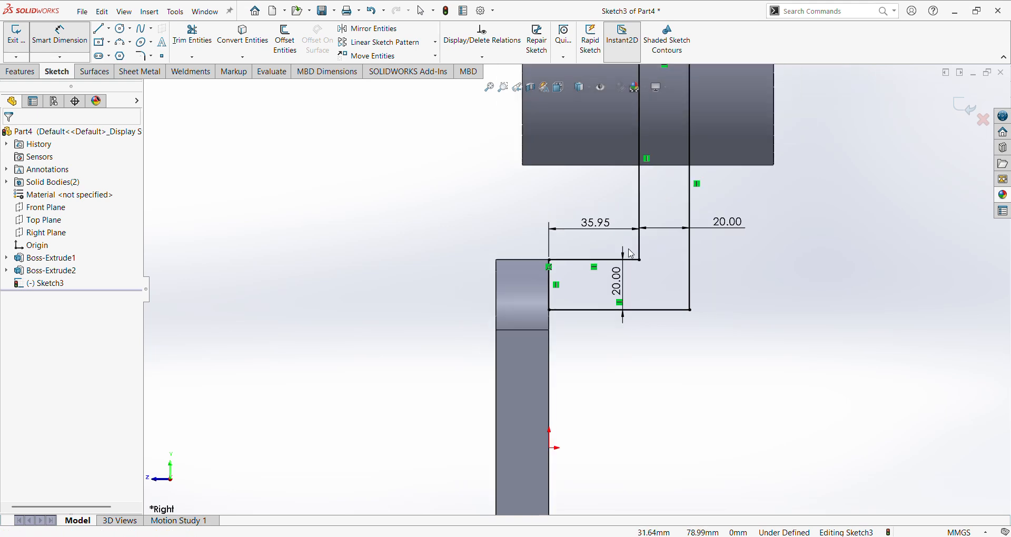
left_click(617, 231)
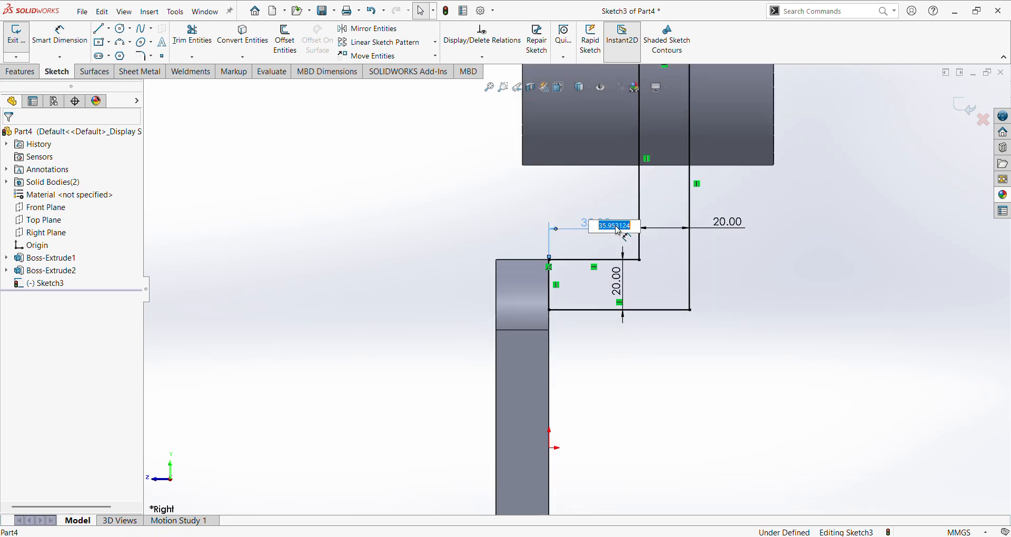
key("Delete")
left_click(738, 380)
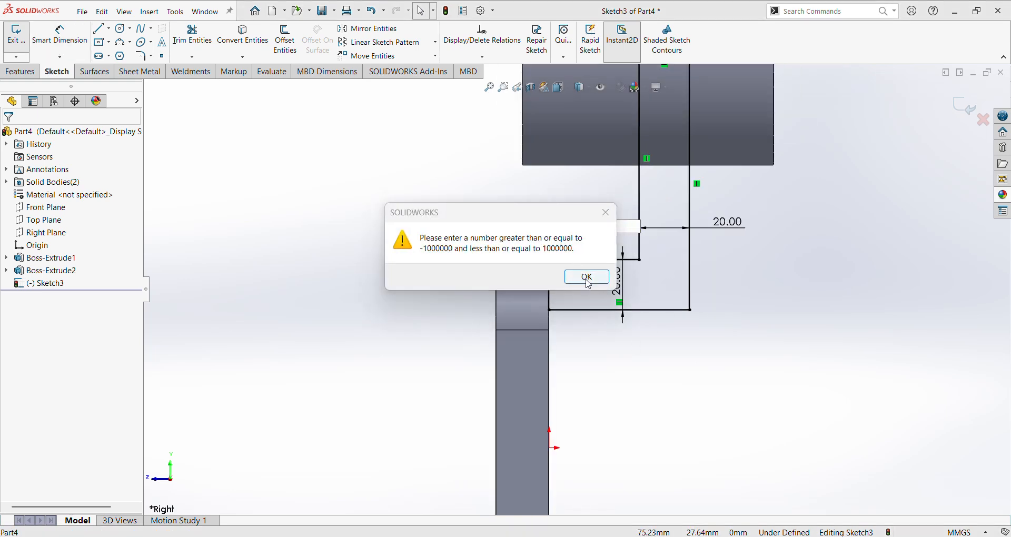
left_click(587, 278)
left_click(554, 246)
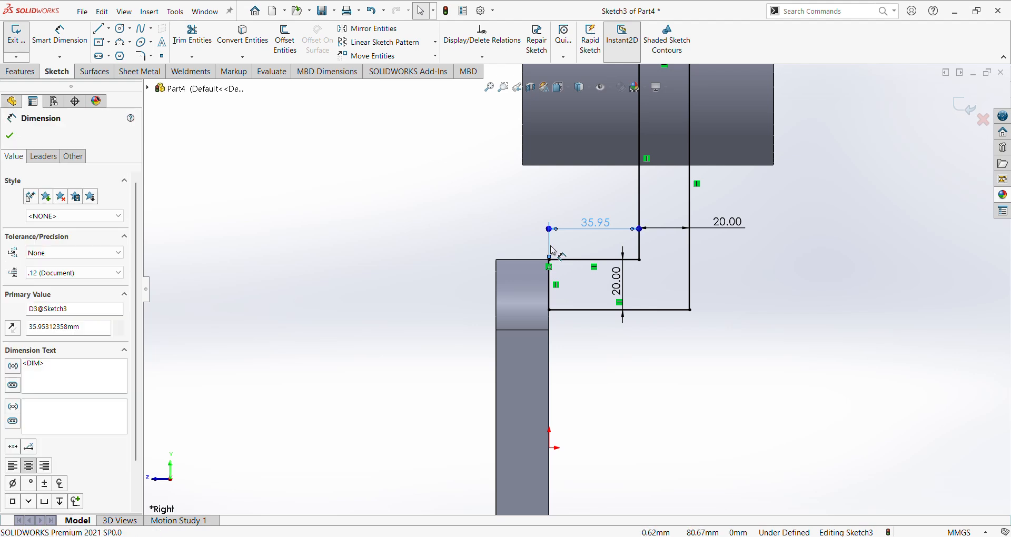
right_click(552, 250)
left_click(579, 386)
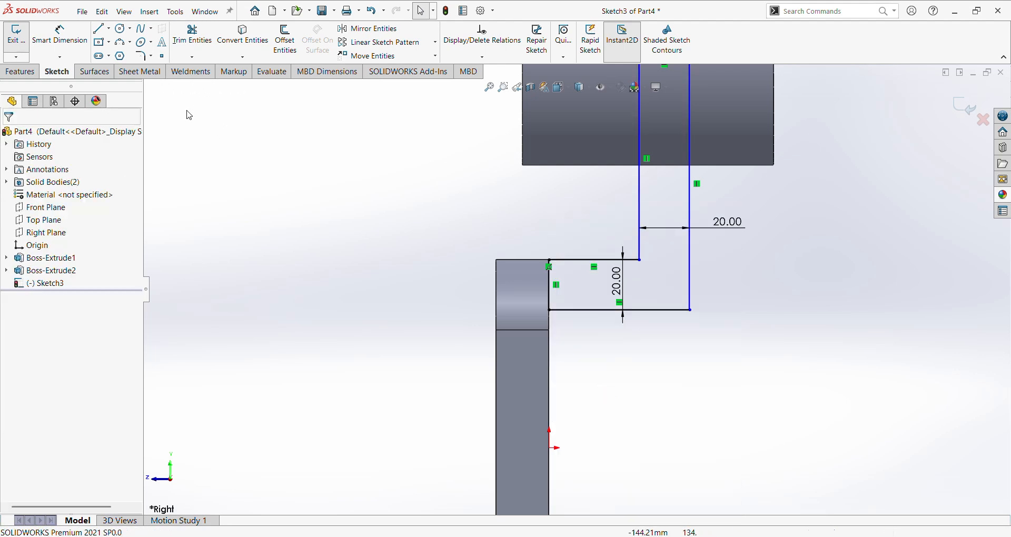
Dimension the distance from the cylinder's front end face to the vertical leg's inner line as 50 mm.
left_click(79, 46)
left_click(522, 147)
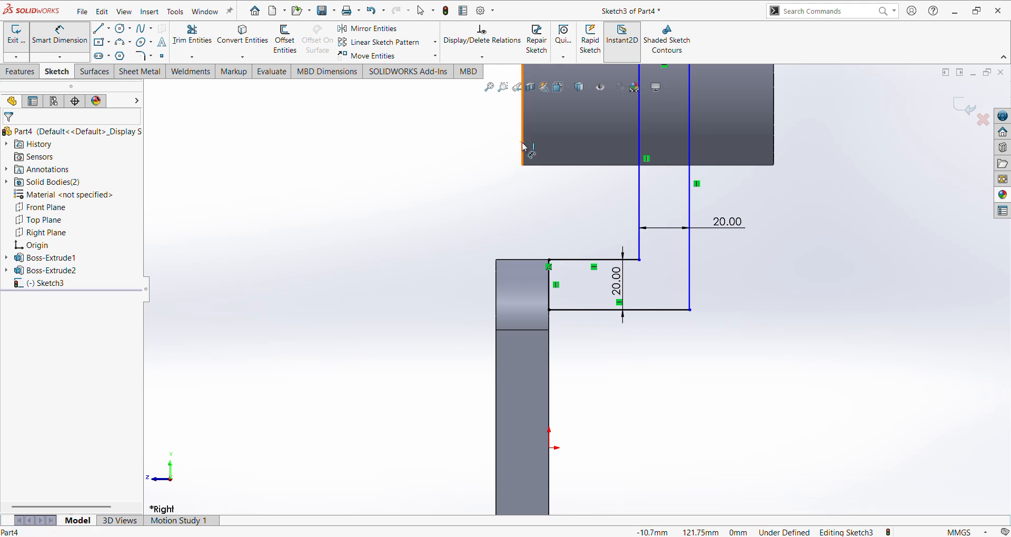
left_click(639, 191)
left_click(589, 206)
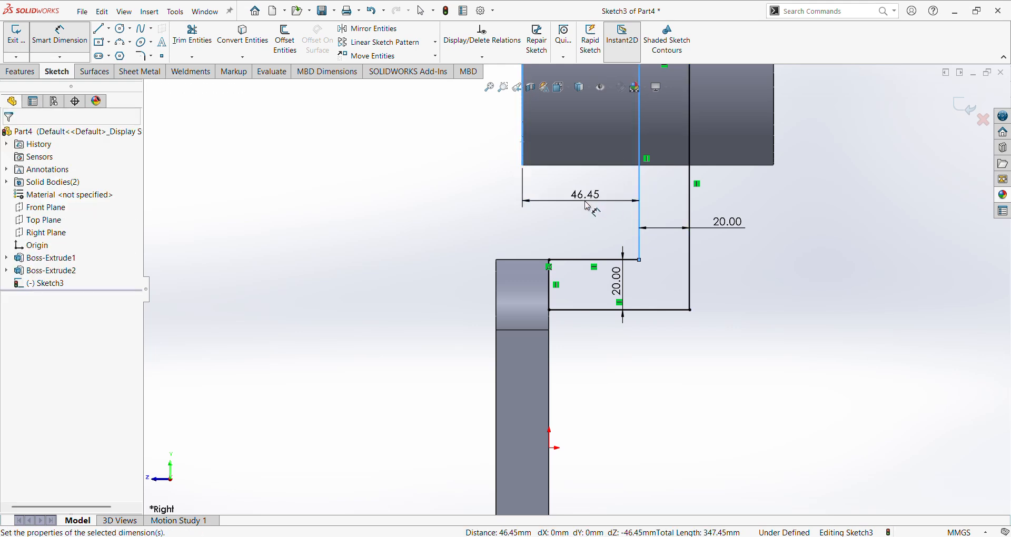
key("Return")
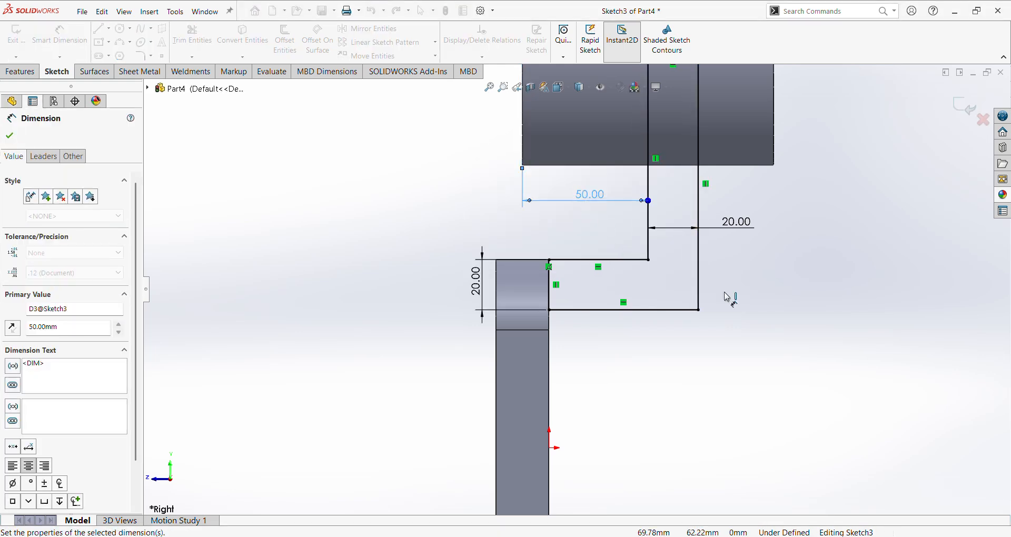
Dimension the height from the cylinder's lower edge to the profile's top line as 42.5 mm.
scroll(774, 315, "up", 4)
scroll(597, 206, "down", 2)
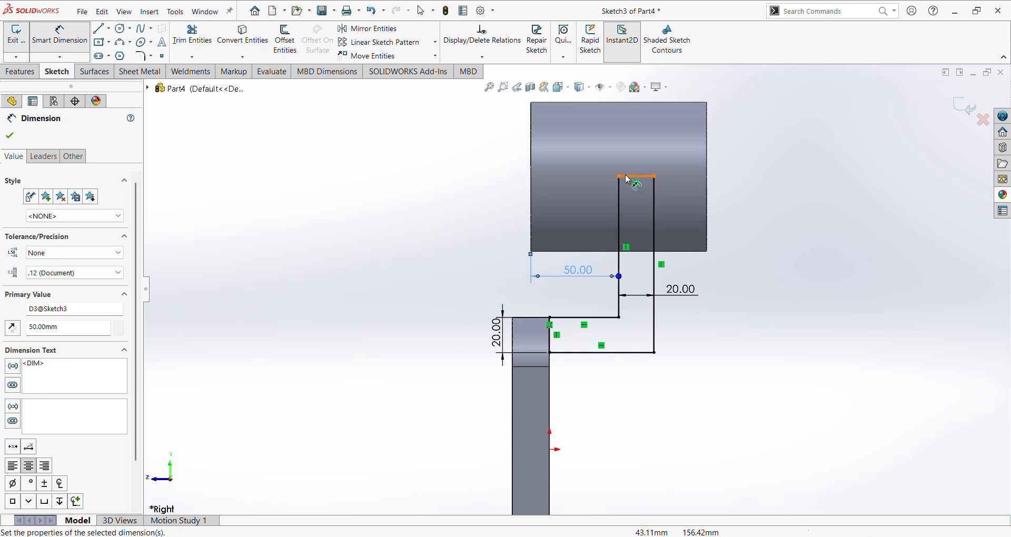
left_click(685, 252)
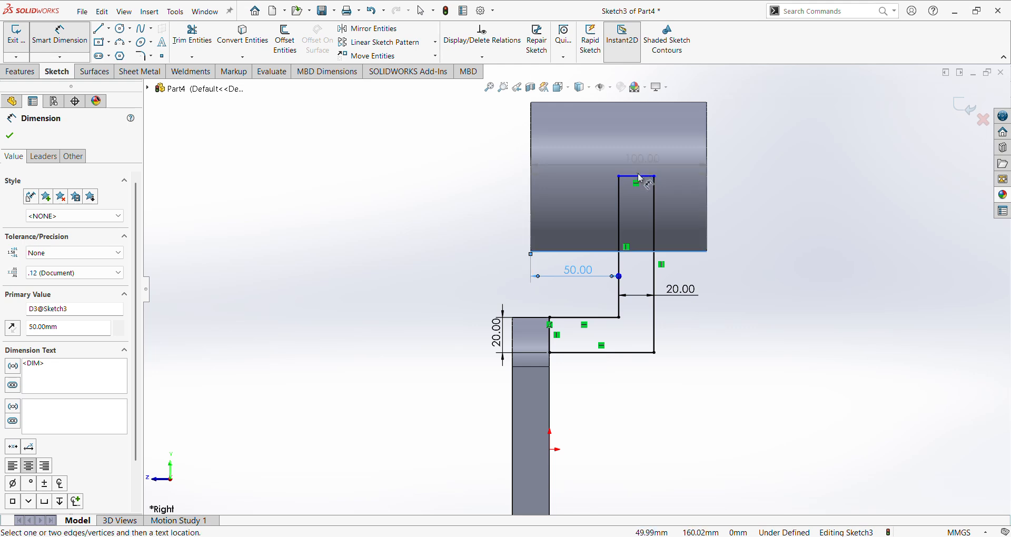
left_click(642, 182)
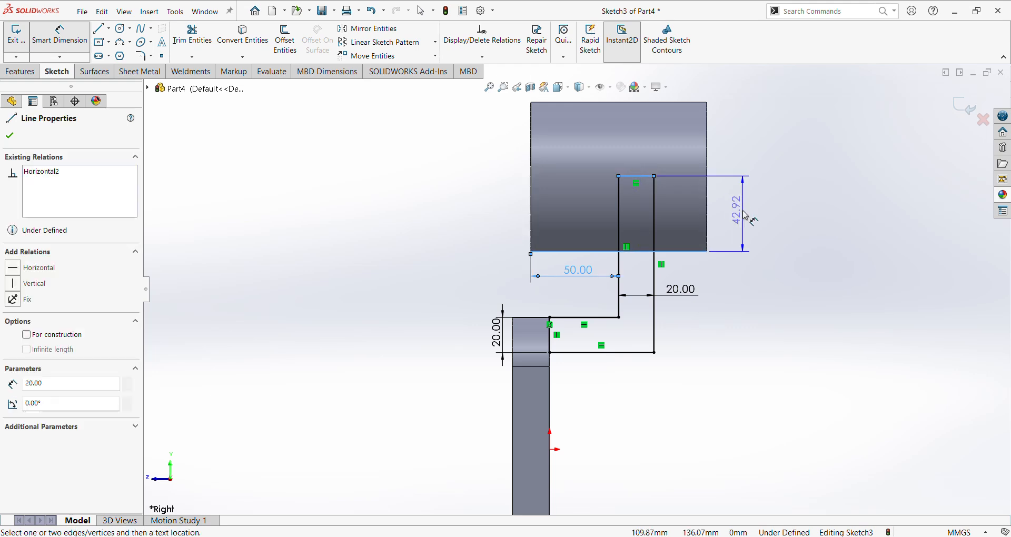
left_click(745, 217)
type("42.5")
key("Return")
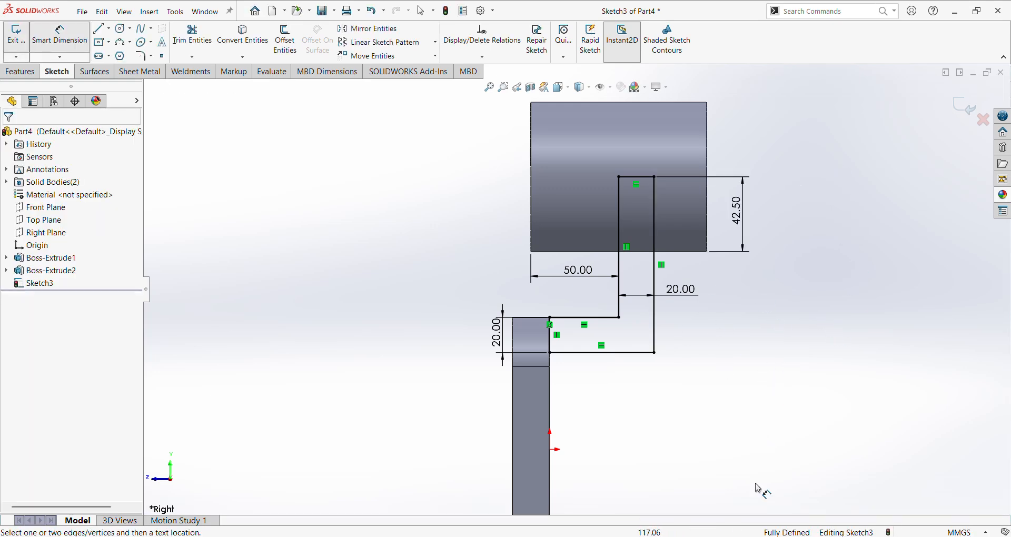
key("alt+Tab")
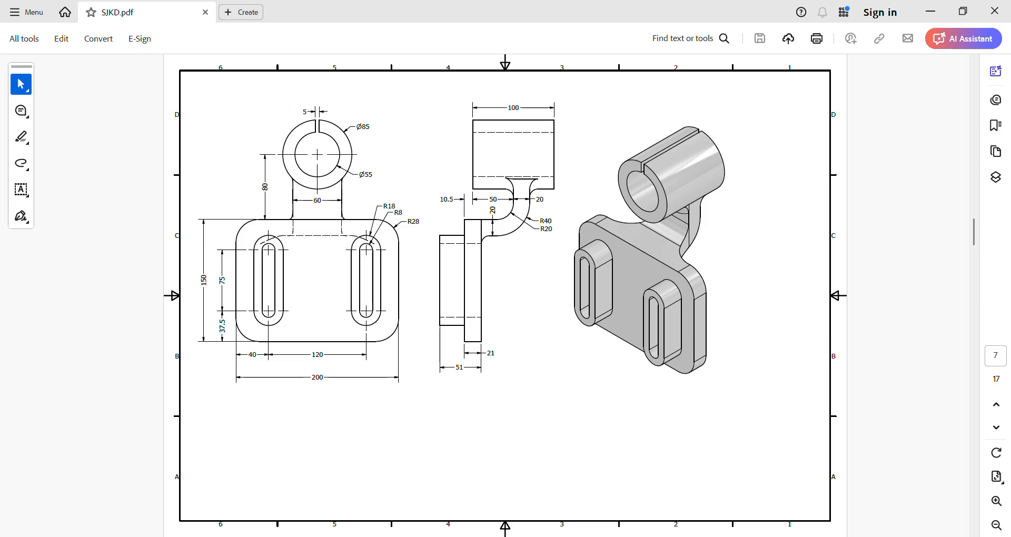
key("alt+Tab")
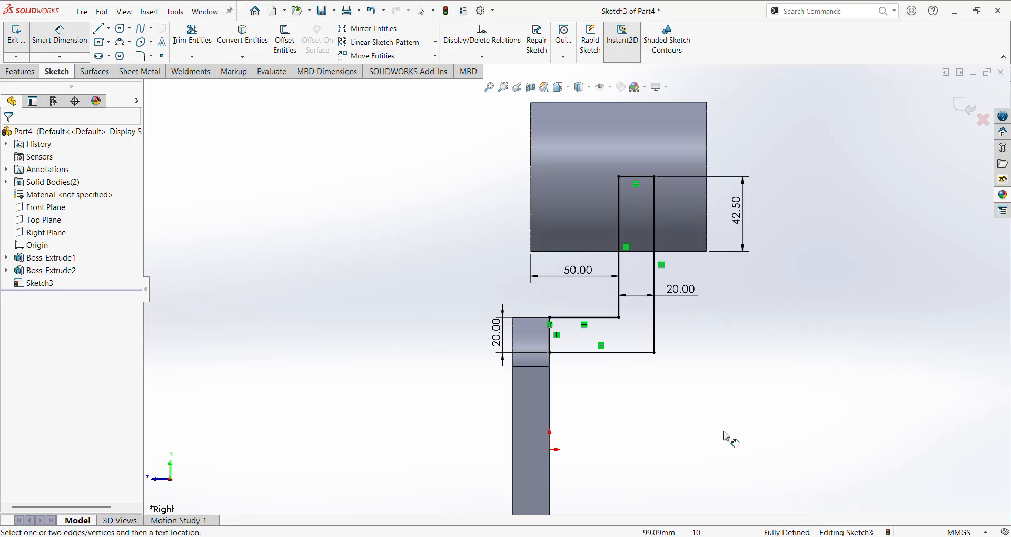
left_click(139, 56)
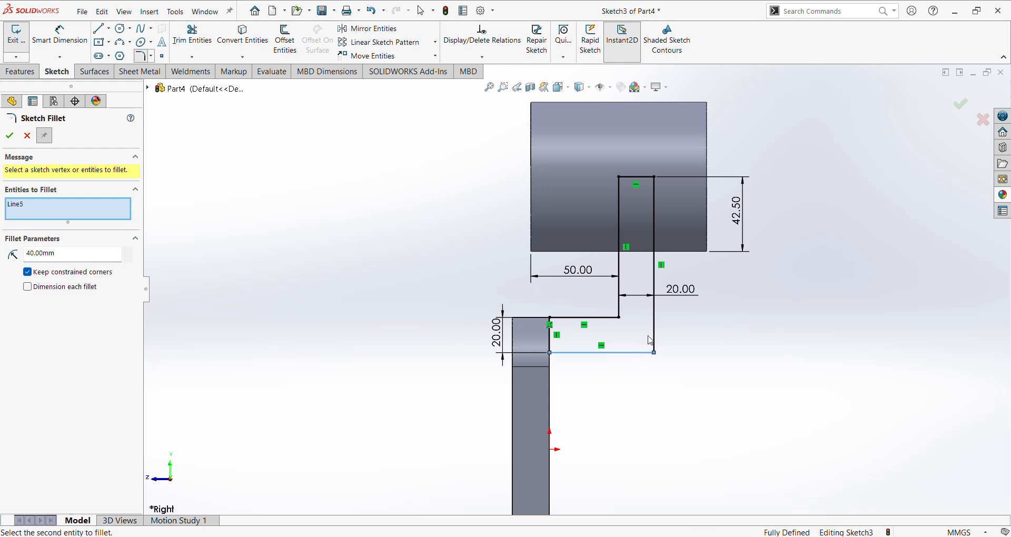
left_click(654, 352)
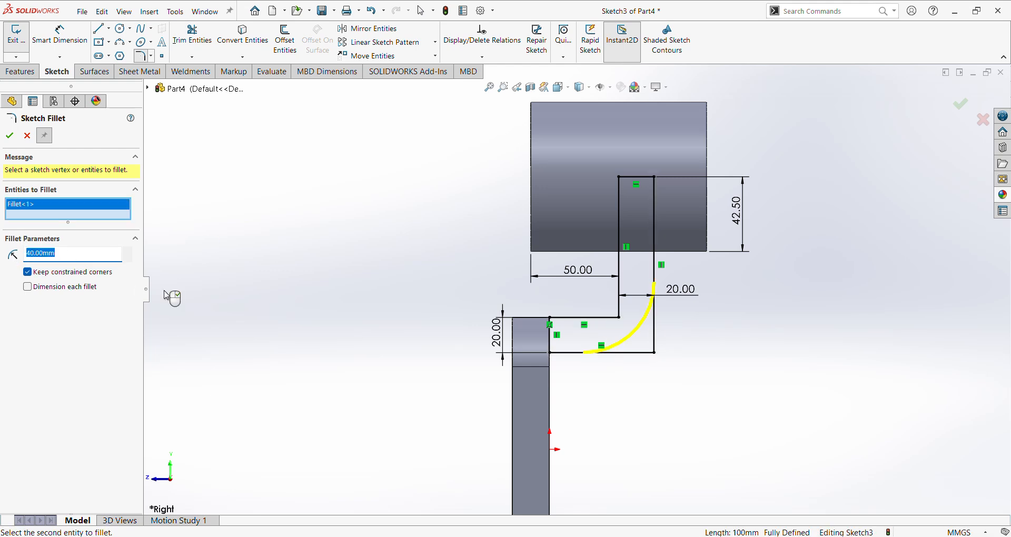
type("20")
key("alt+Tab")
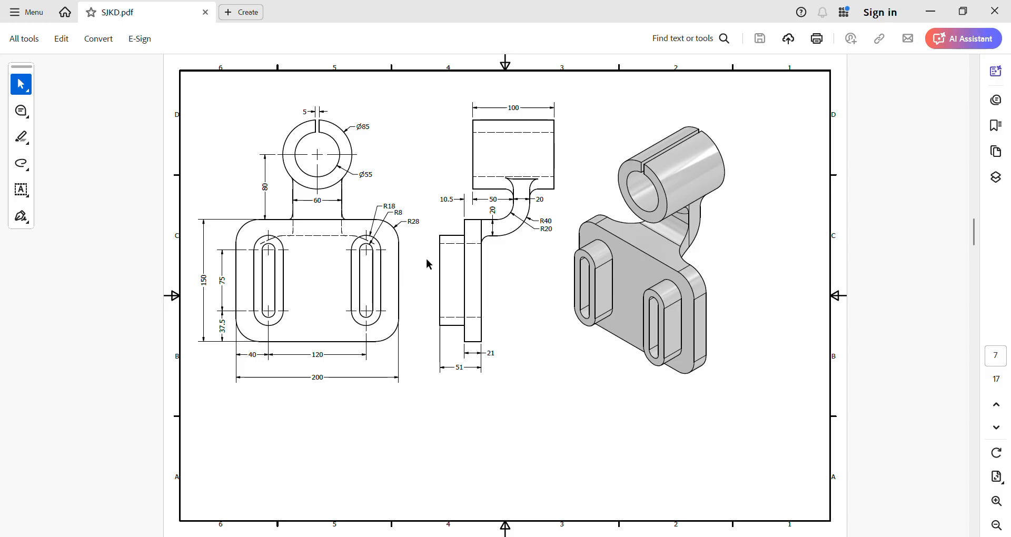
key("alt+Tab")
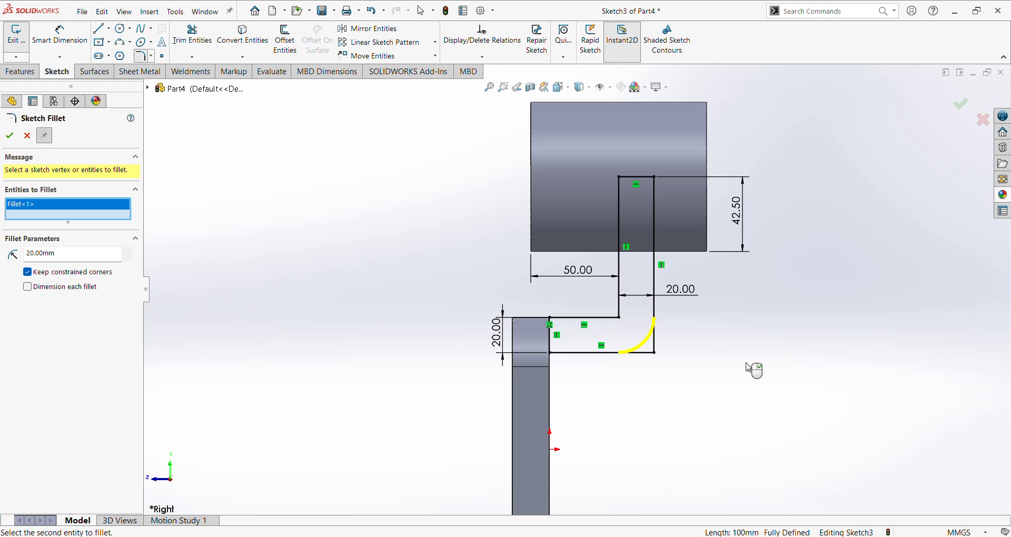
key("Escape")
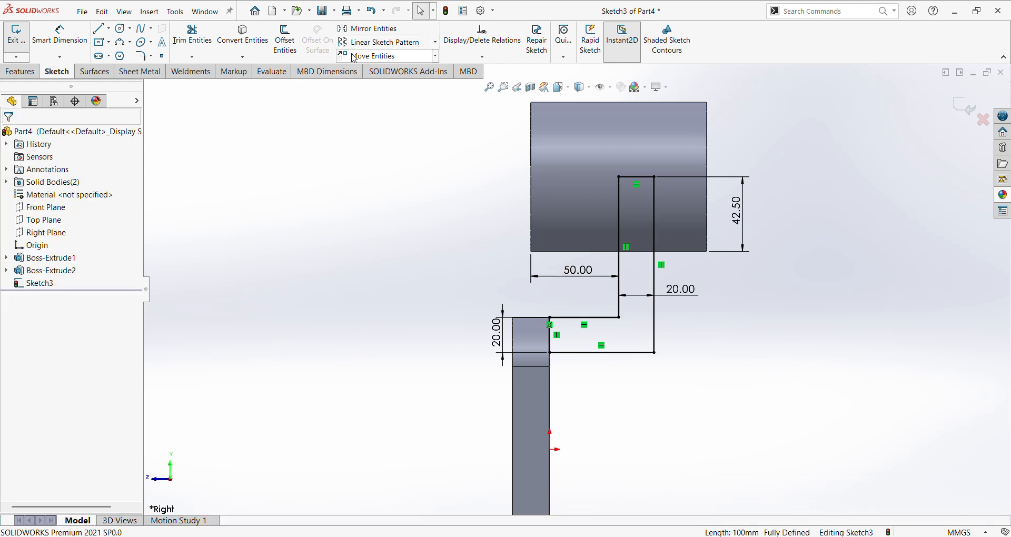
Add a 20 mm radius sketch fillet at the inner corner of the L-shaped profile.
left_click(141, 55)
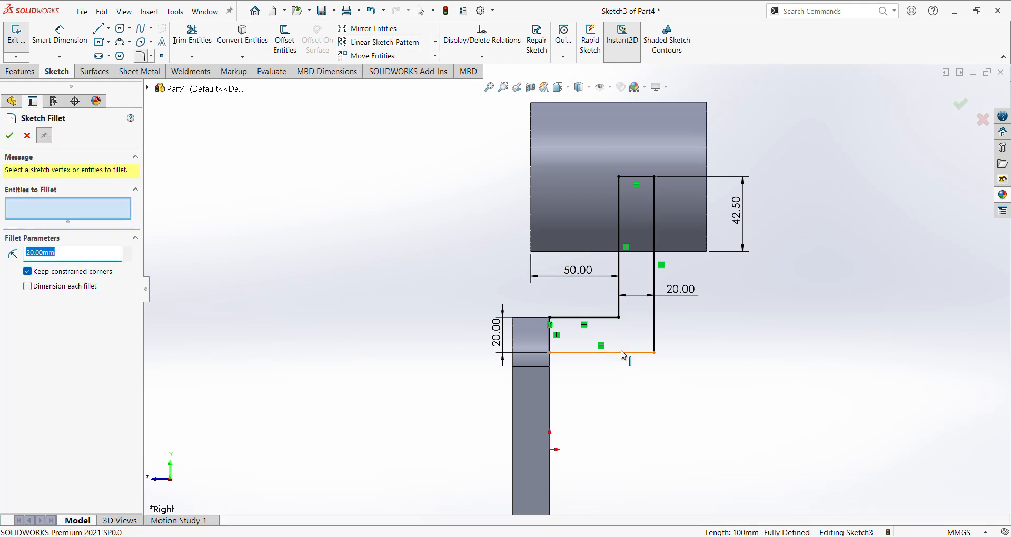
left_click(588, 323)
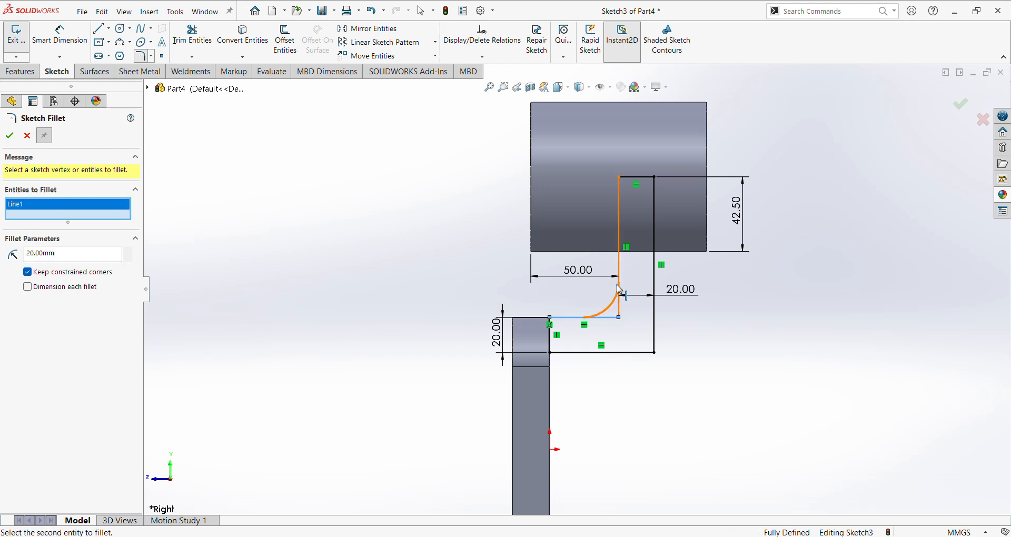
left_click(10, 138)
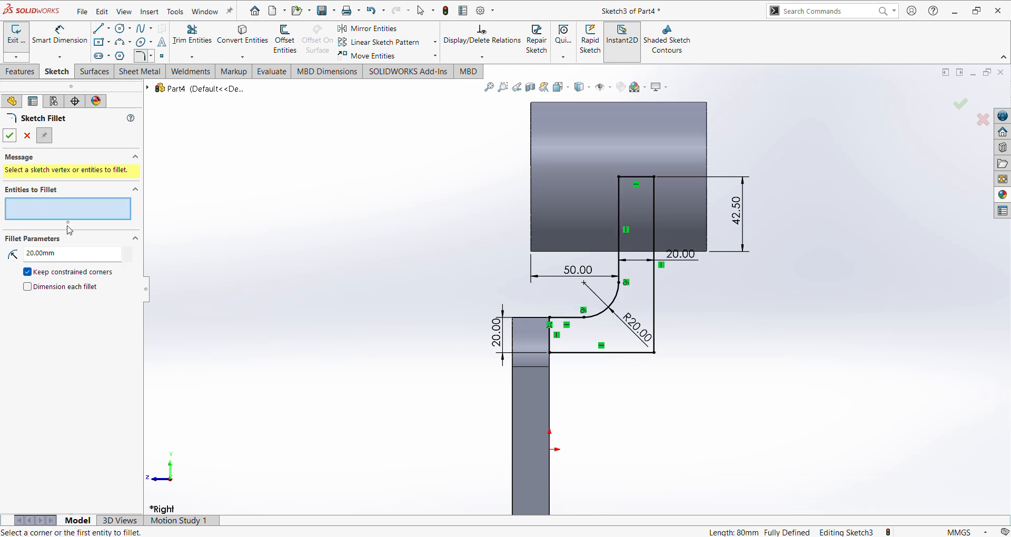
Add a 40 mm radius sketch fillet at the outer corner of the L-shaped profile and finish the Sketch Fillet command.
left_click(627, 352)
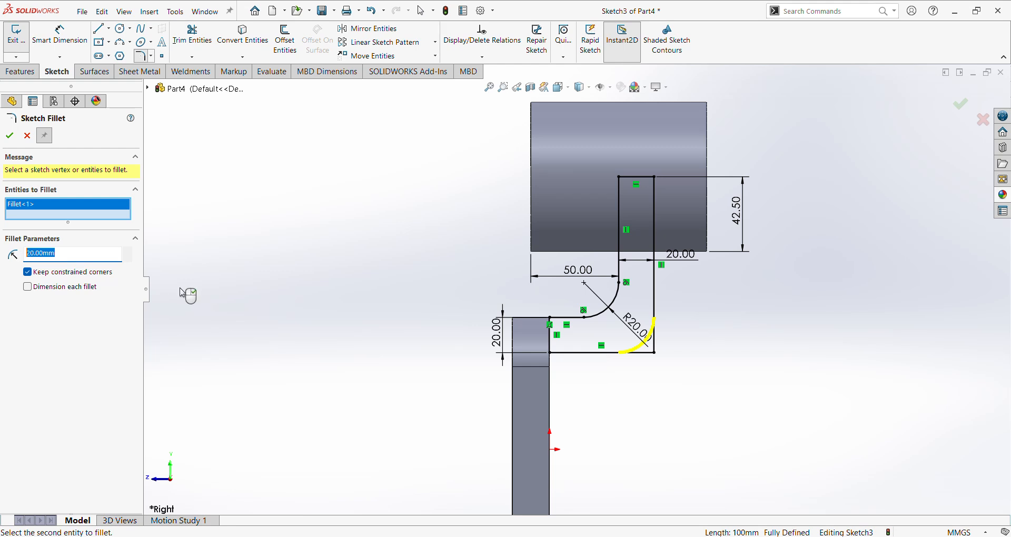
type("40")
key("Return")
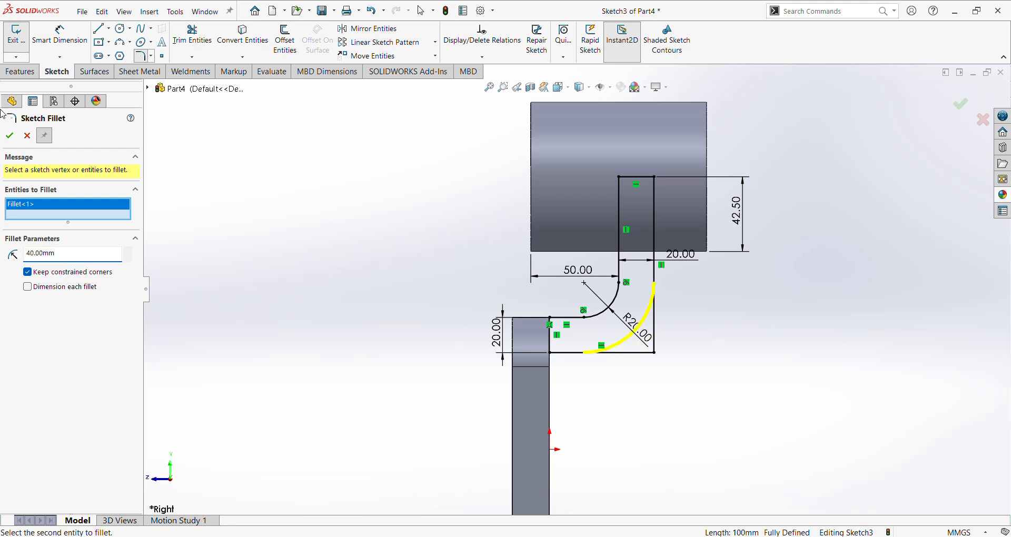
left_click(12, 135)
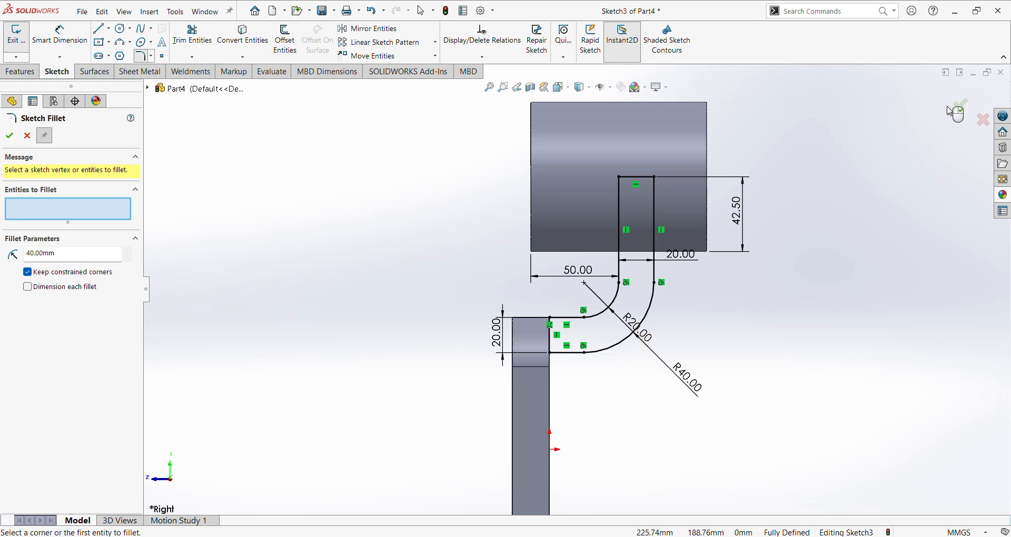
left_click(963, 107)
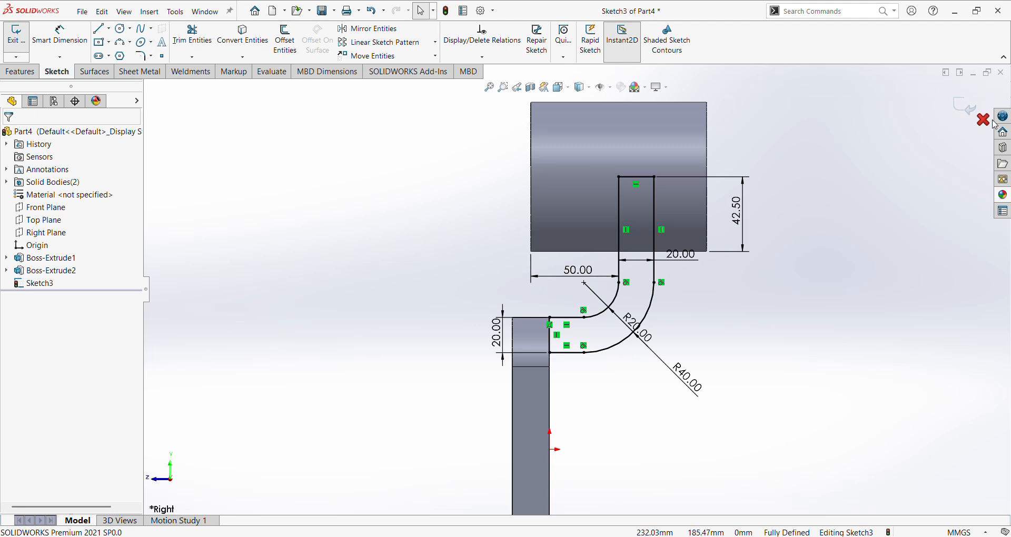
Exit the sketch and extrude the filleted L-shaped profile 60 mm wide with the Mid Plane end condition.
left_click(970, 113)
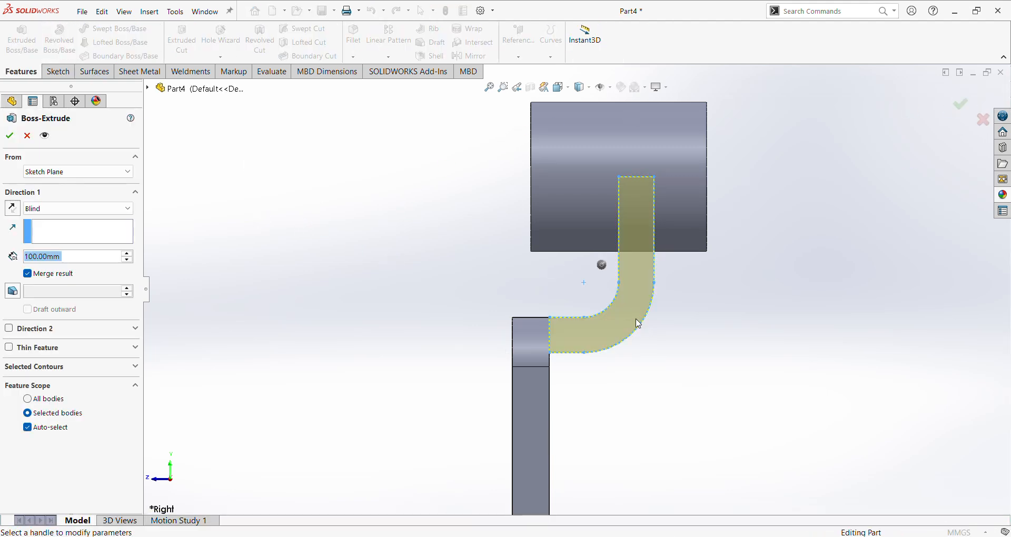
left_click(93, 208)
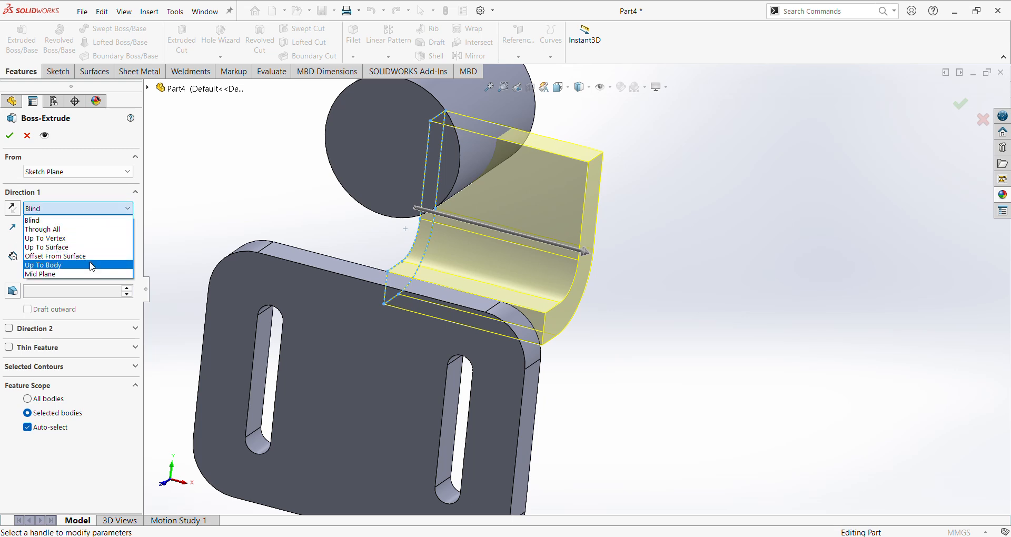
left_click(87, 273)
type("10")
key("Return")
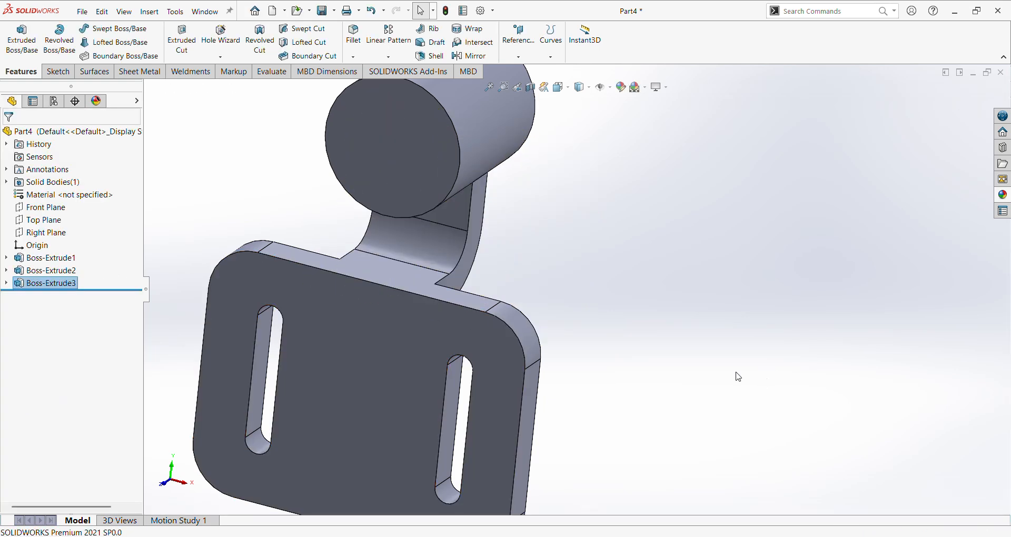
Fillet the two edges where the arm's side faces meet the base plate's back face with a 10 mm radius.
middle_click_drag(763, 378, 664, 357)
scroll(663, 357, "up", 2)
mouse_move(645, 395)
middle_mouse_down()
mouse_move(698, 416)
mouse_move(760, 396)
mouse_move(755, 405)
middle_mouse_up()
left_click(709, 416)
key("alt+Tab")
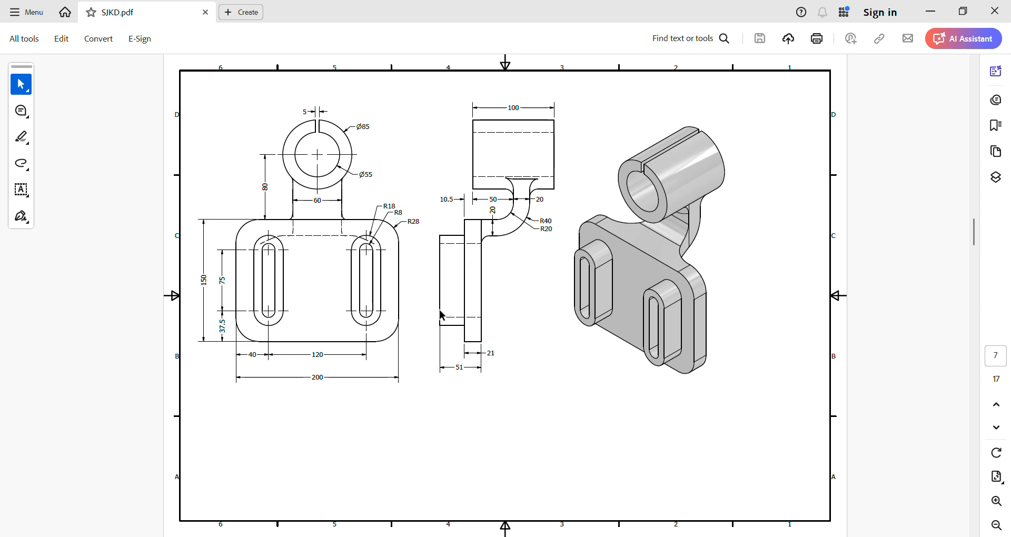
key("alt+Tab")
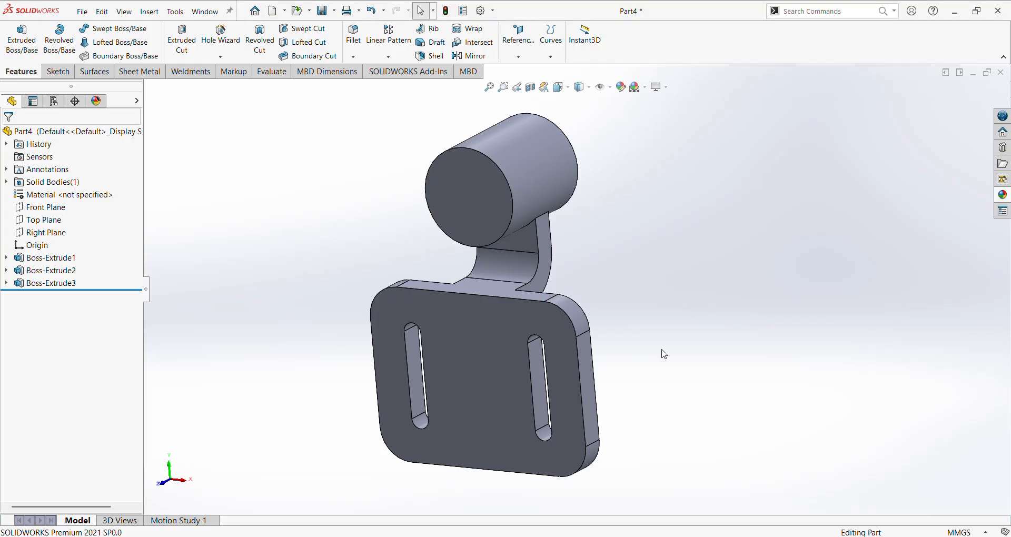
middle_click_drag(663, 353, 548, 354)
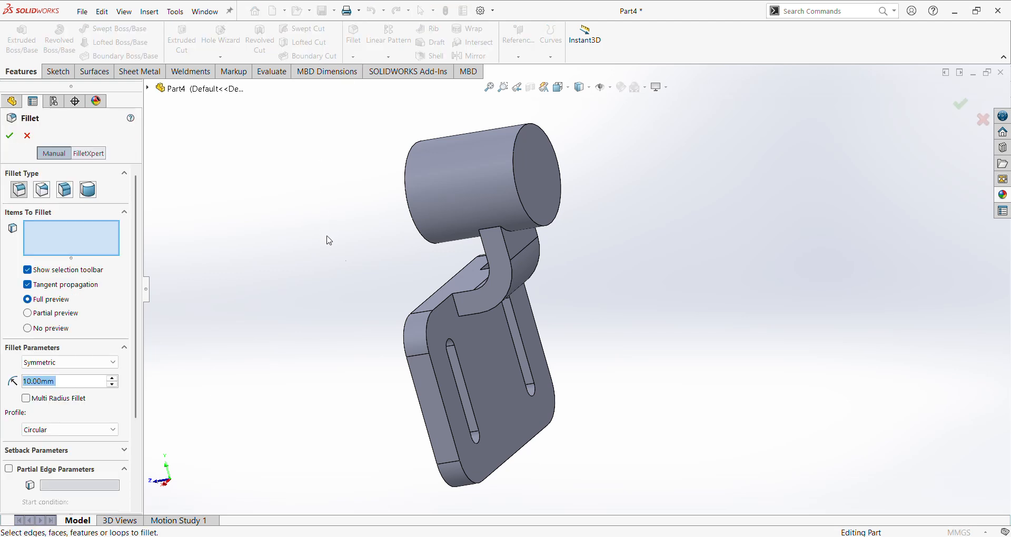
left_click(459, 311)
middle_click_drag(463, 309, 574, 304)
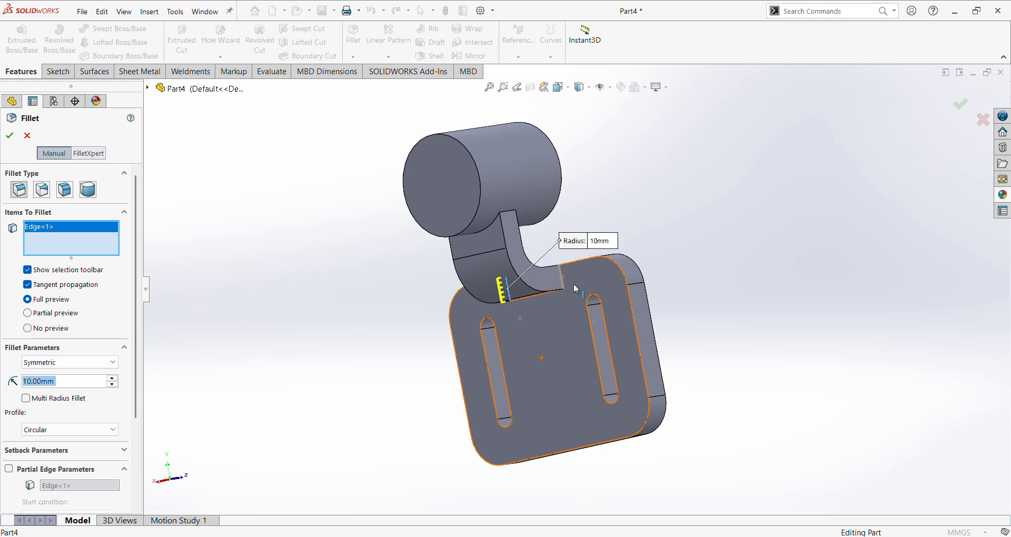
left_click(566, 292)
middle_click_drag(710, 343, 853, 307)
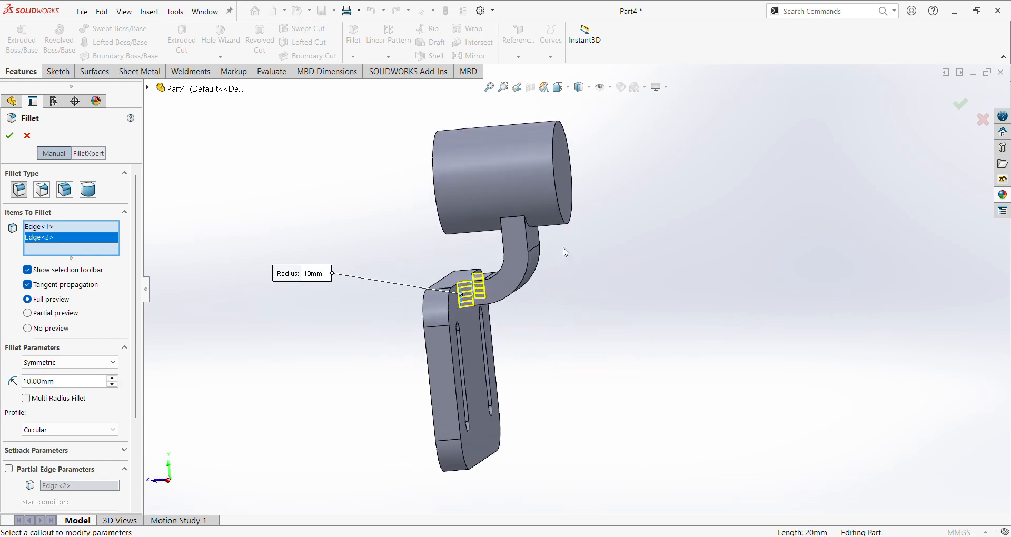
middle_click_drag(366, 237, 408, 214)
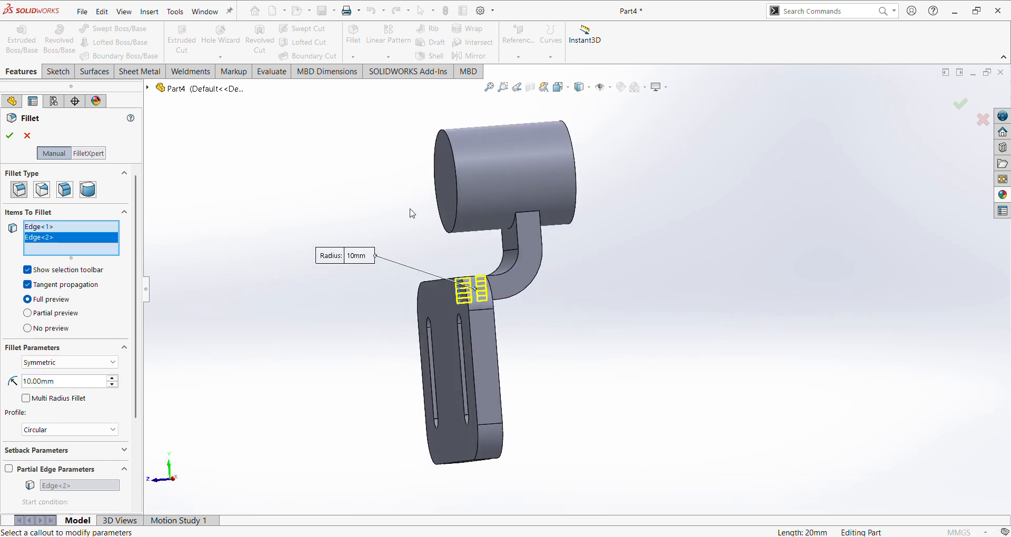
left_click(10, 139)
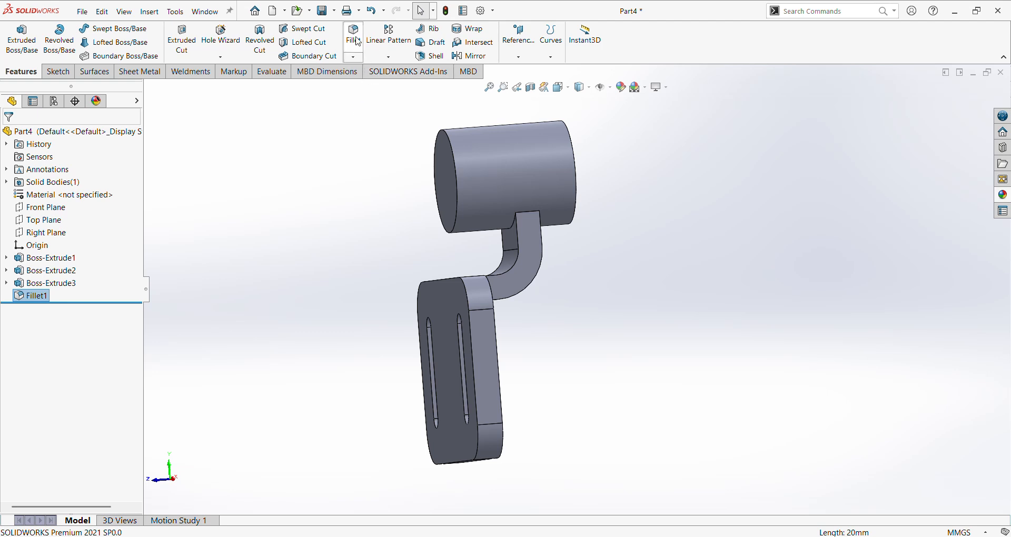
Fillet the two curved edges where the arm's front and back faces meet the cylinder with a 5 mm radius.
key("Return")
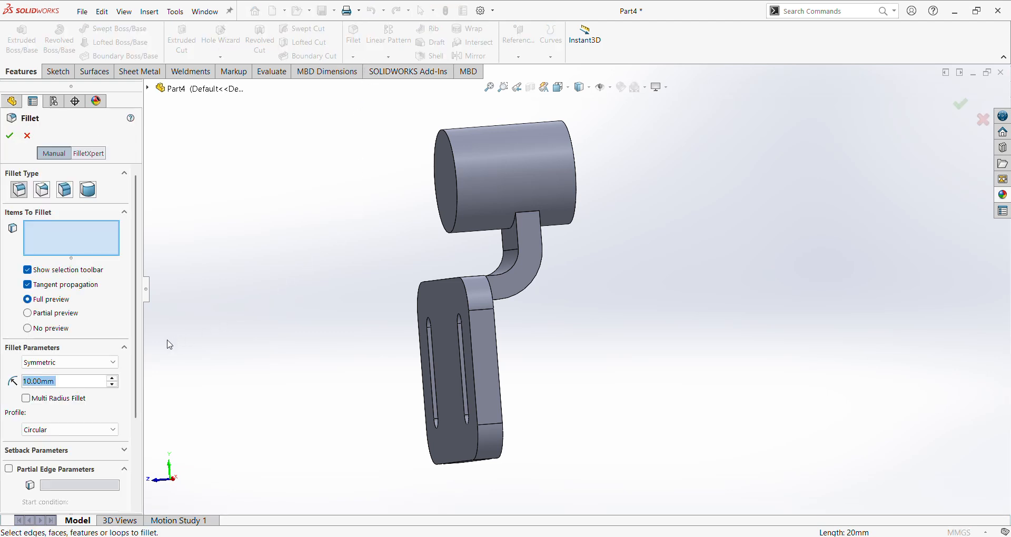
type("5")
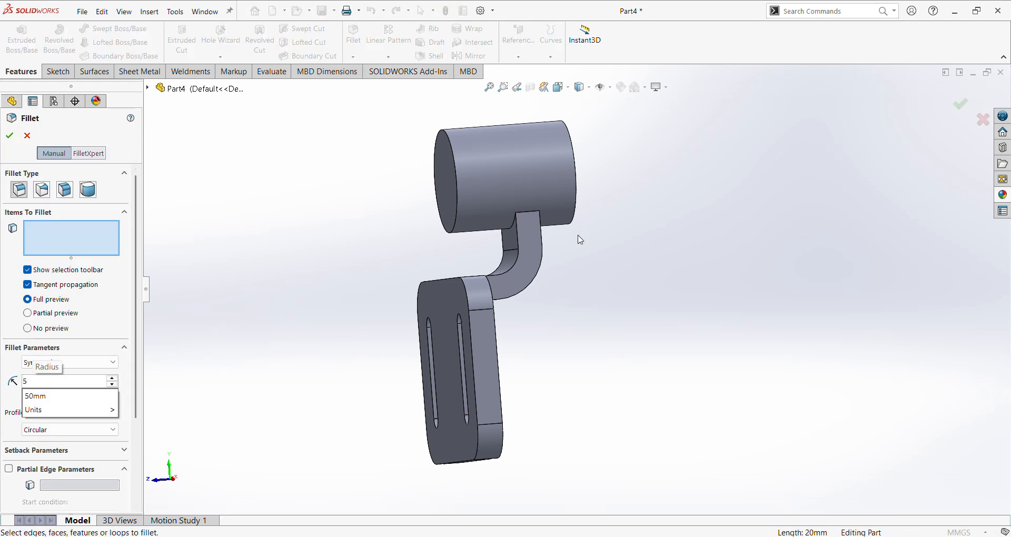
middle_click_drag(500, 232, 520, 229)
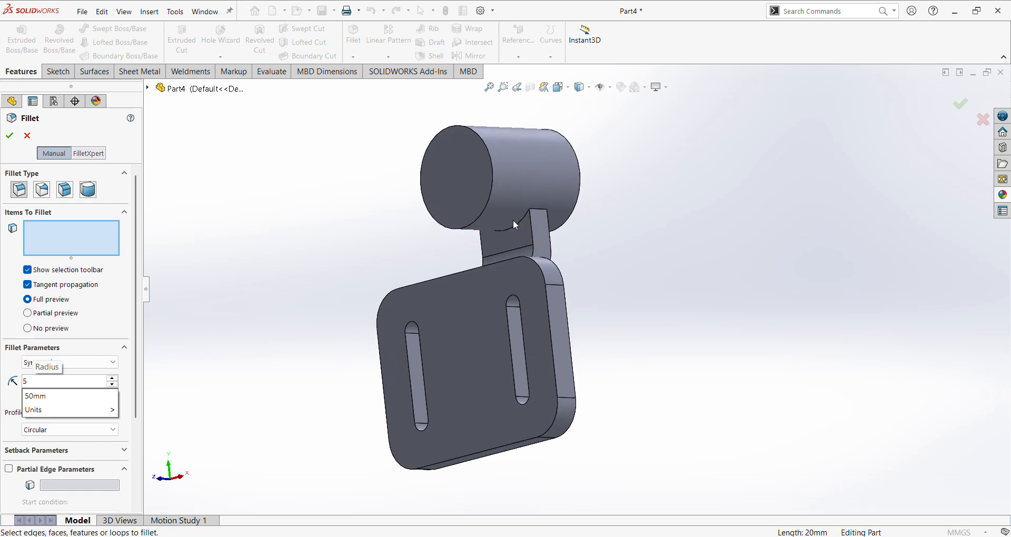
scroll(521, 227, "down", 3)
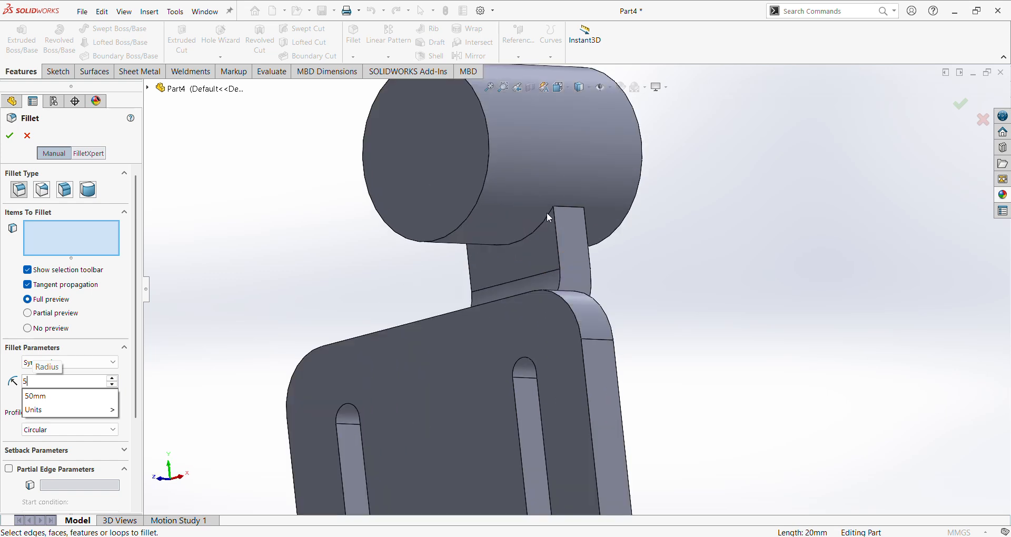
middle_click_drag(713, 248, 835, 246)
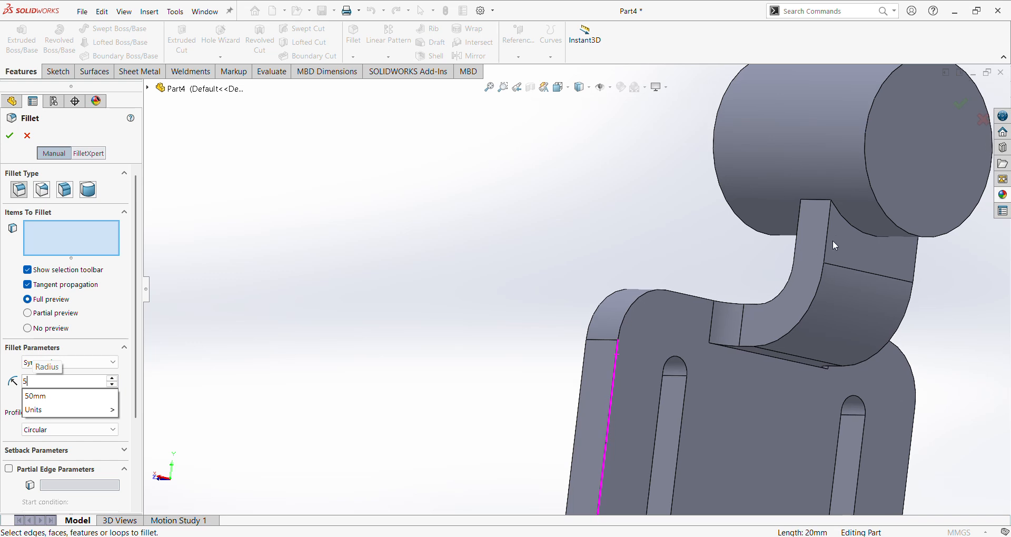
scroll(583, 249, "up", 5)
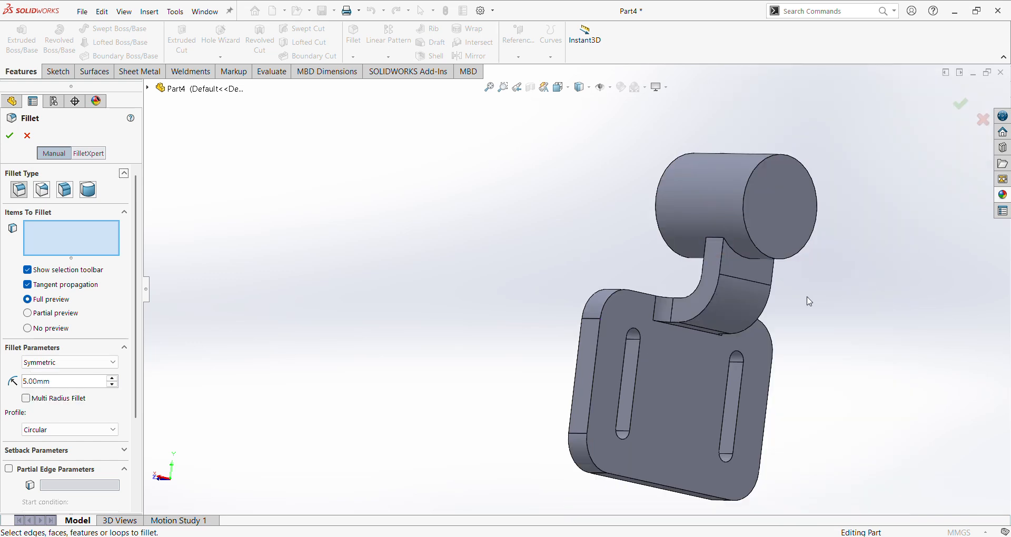
left_click(735, 254)
middle_click_drag(598, 255, 737, 254)
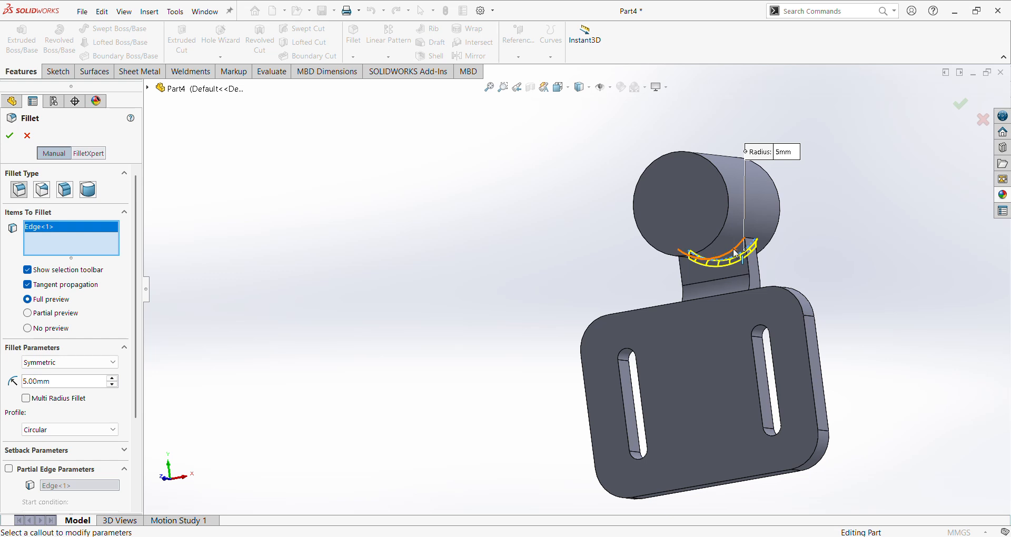
left_click(692, 256)
middle_click_drag(591, 286, 491, 317)
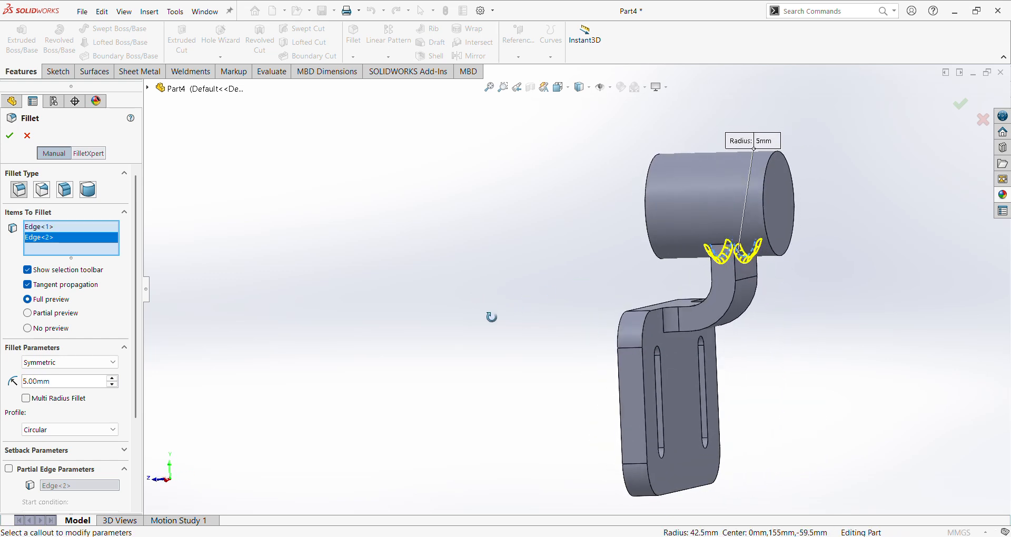
left_click(10, 136)
Start a sketch on the cylinder's front end face and draw a concentric circle of about 24 mm radius.
mouse_move(492, 242)
middle_mouse_down()
mouse_move(611, 244)
mouse_move(500, 260)
mouse_move(563, 264)
middle_mouse_up()
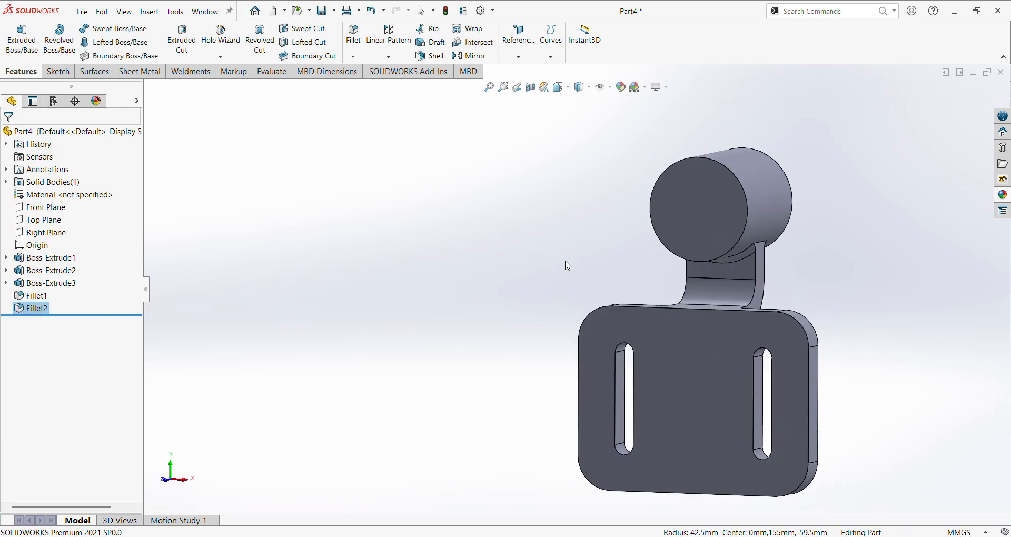
left_click(700, 215)
left_click(747, 185)
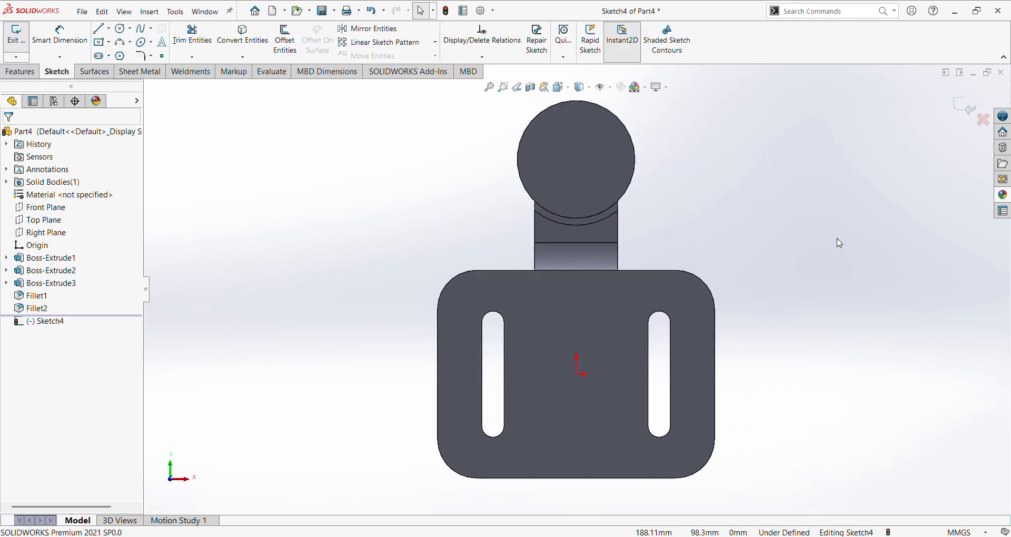
left_click(121, 29)
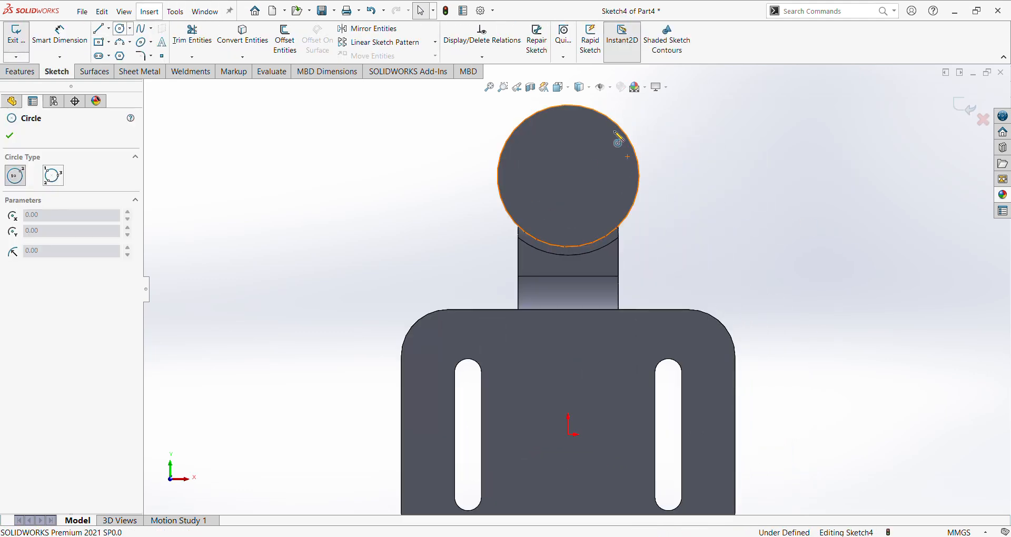
left_click(568, 176)
left_click(596, 205)
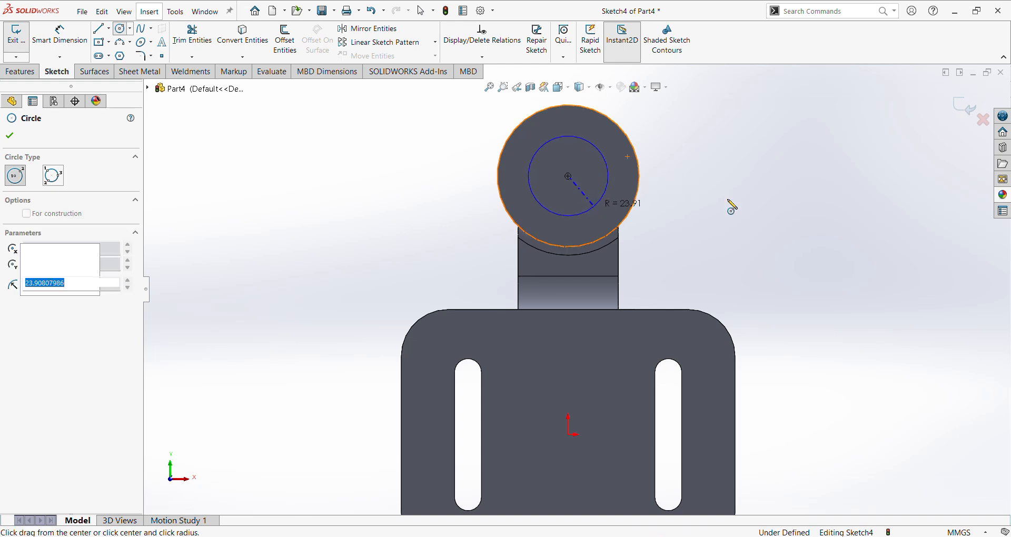
Consult the bore size in the SJKD.pdf drawing and dimension the sketched circle's diameter at 55 mm.
right_click(794, 188)
left_click(899, 173)
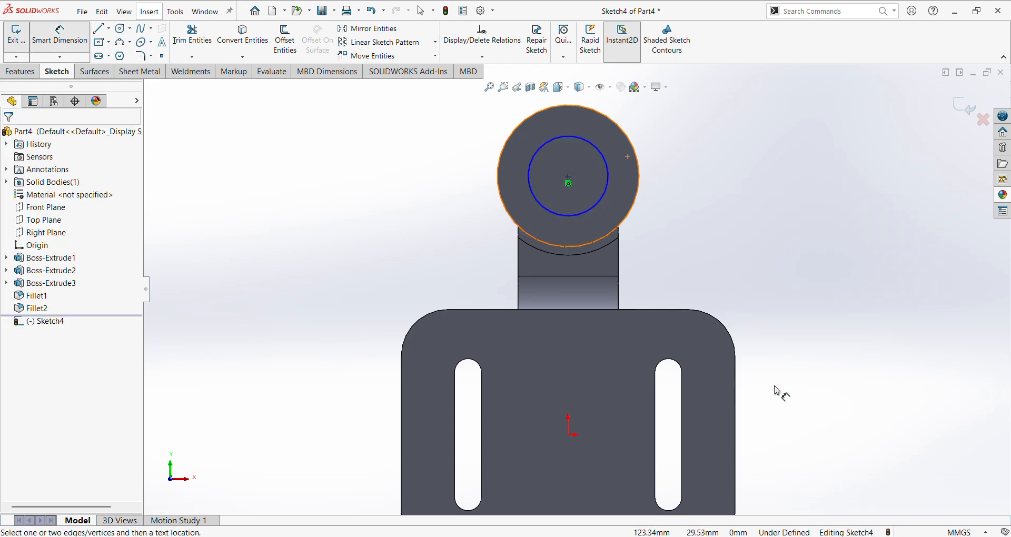
left_click(708, 536)
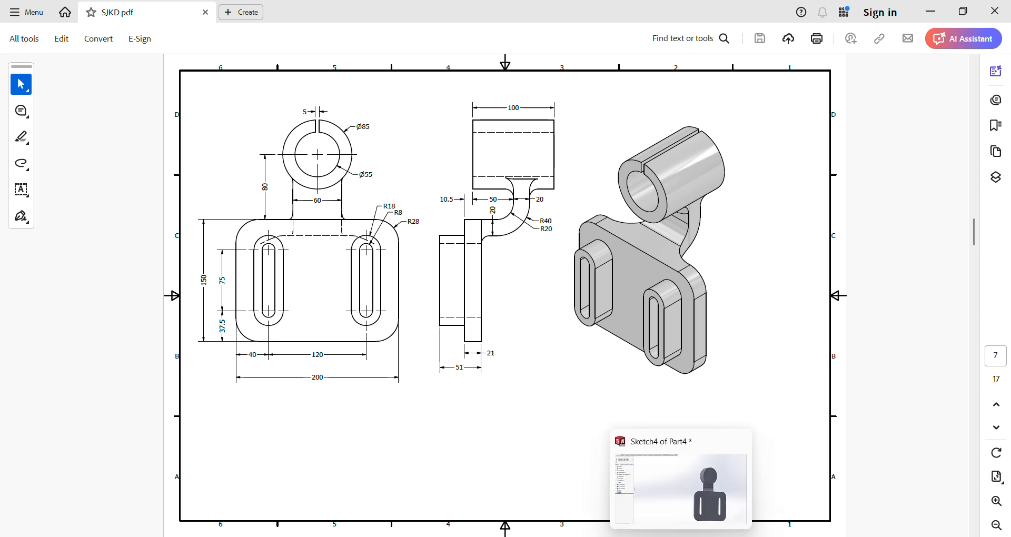
left_click(681, 536)
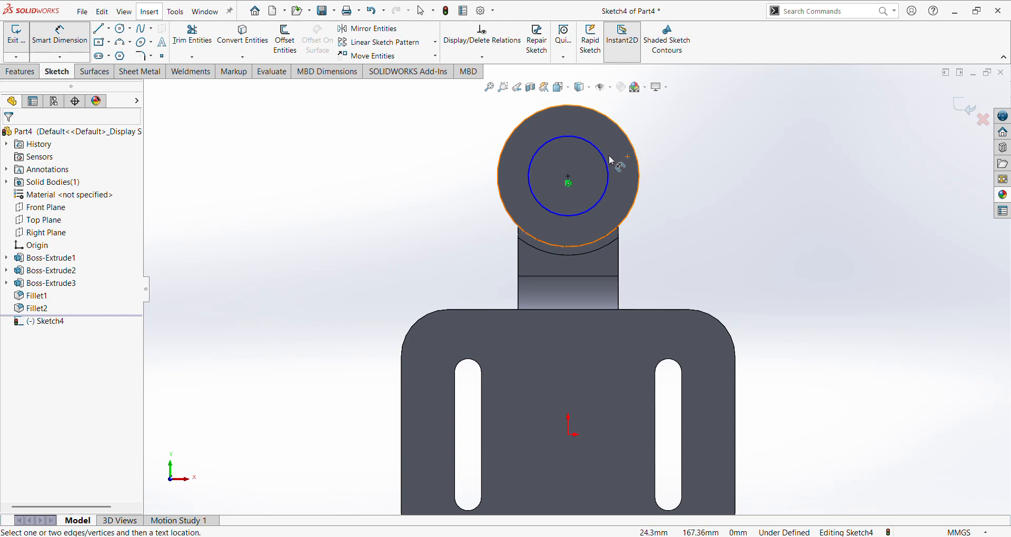
left_click(609, 160)
left_click(702, 156)
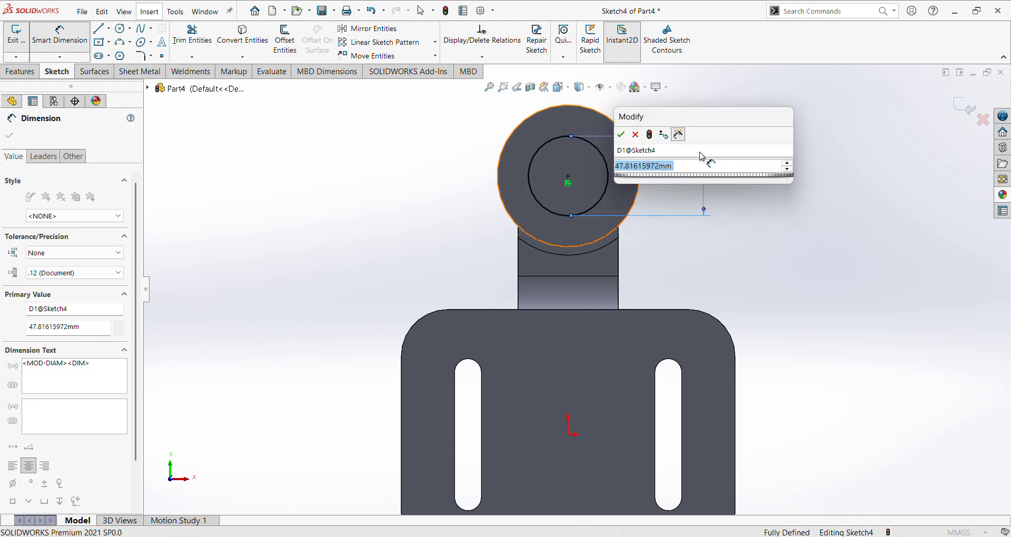
type("55")
key("Return")
Sketch a corner rectangle about 22 by 26 mm across the upper part of the ring, overlapping both circles.
scroll(554, 128, "down", 3)
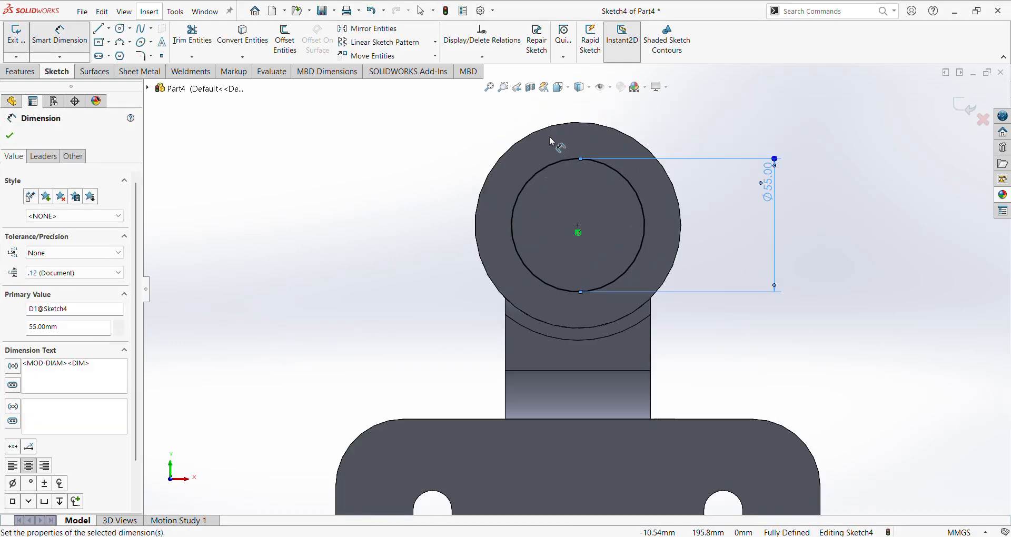
left_click(109, 43)
left_click(133, 54)
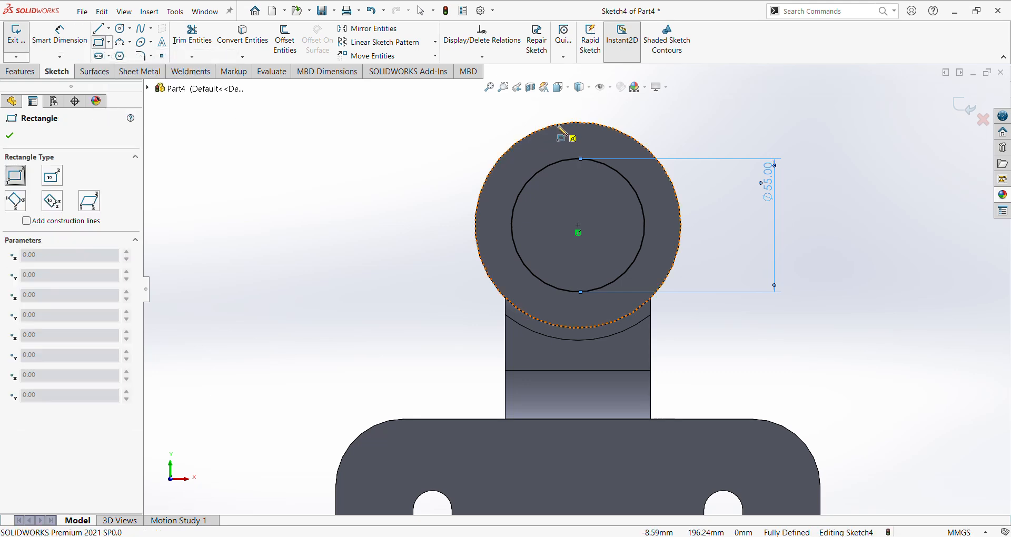
left_click(549, 112)
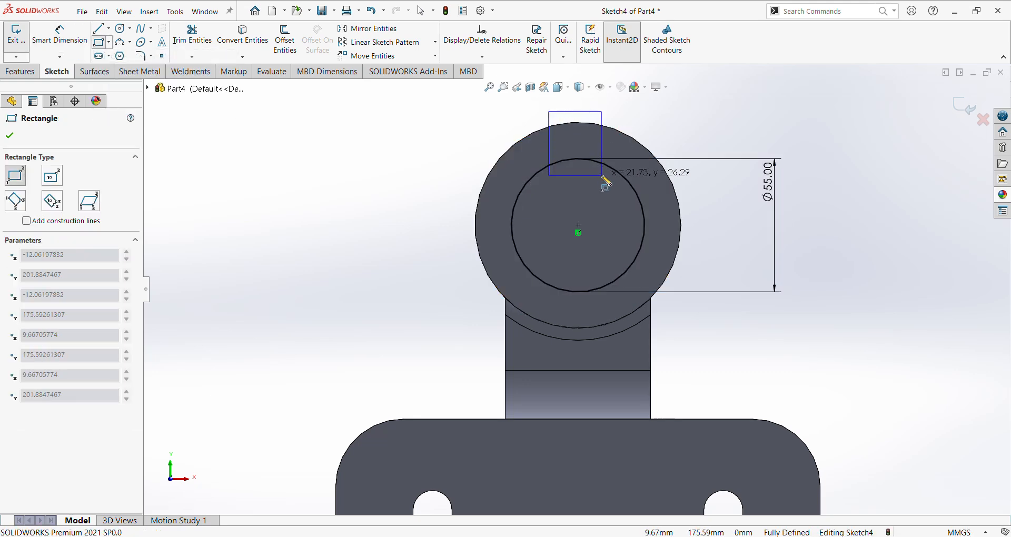
left_click(604, 174)
Dimension the rectangle's width at 5 mm.
right_click(733, 126)
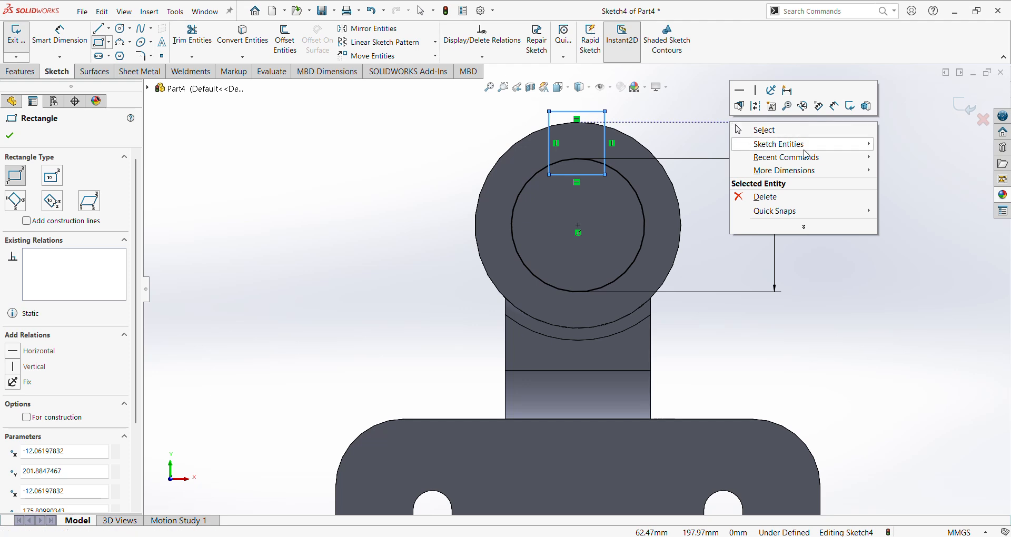
left_click(835, 106)
left_click(597, 112)
left_click(592, 108)
type("5")
key("Return")
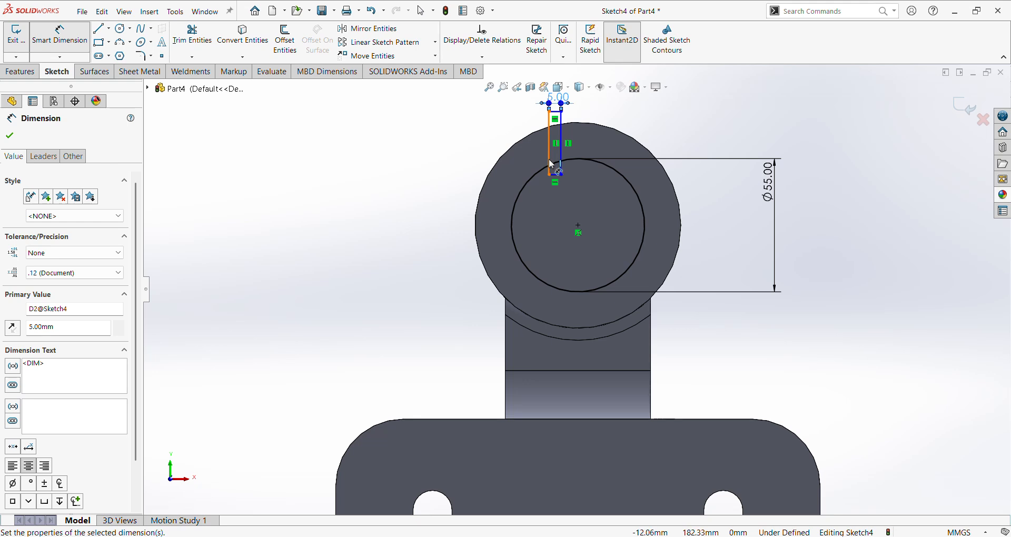
Dimension the rectangle's left edge 2.5 mm from the circle's centre and leave the Smart Dimension command.
left_click(550, 164)
left_click(578, 225)
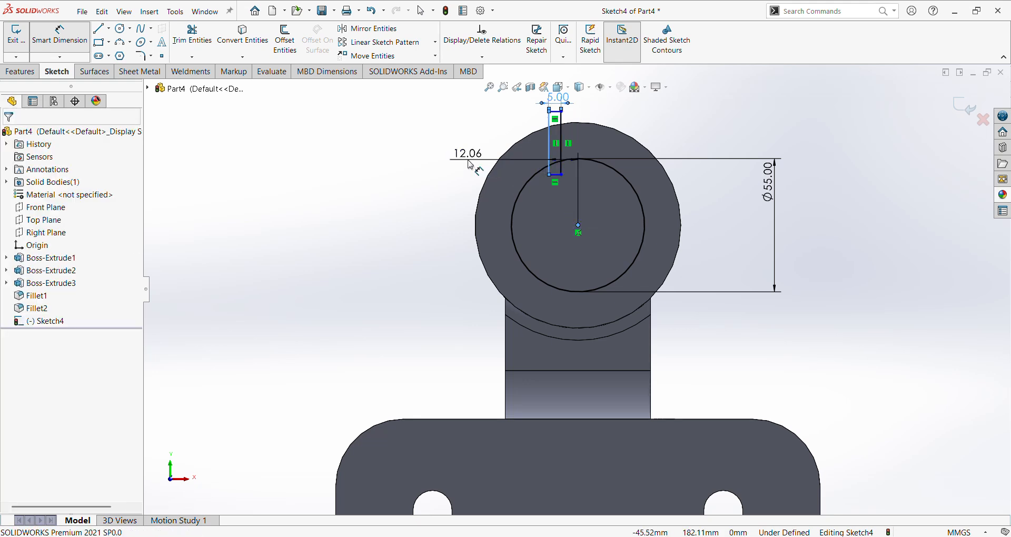
left_click(470, 164)
scroll(584, 193, "down", 3)
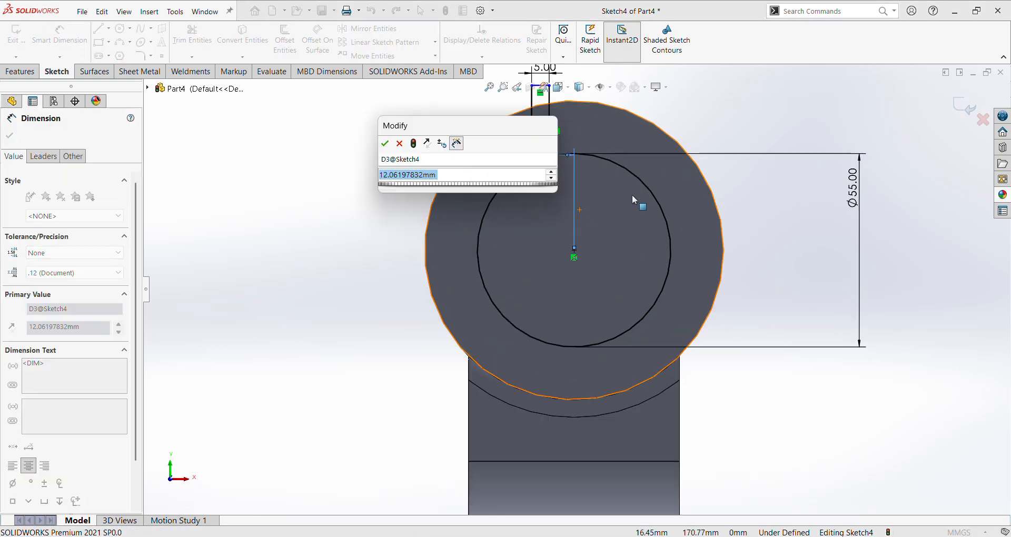
scroll(631, 218, "up", 5)
scroll(545, 243, "down", 5)
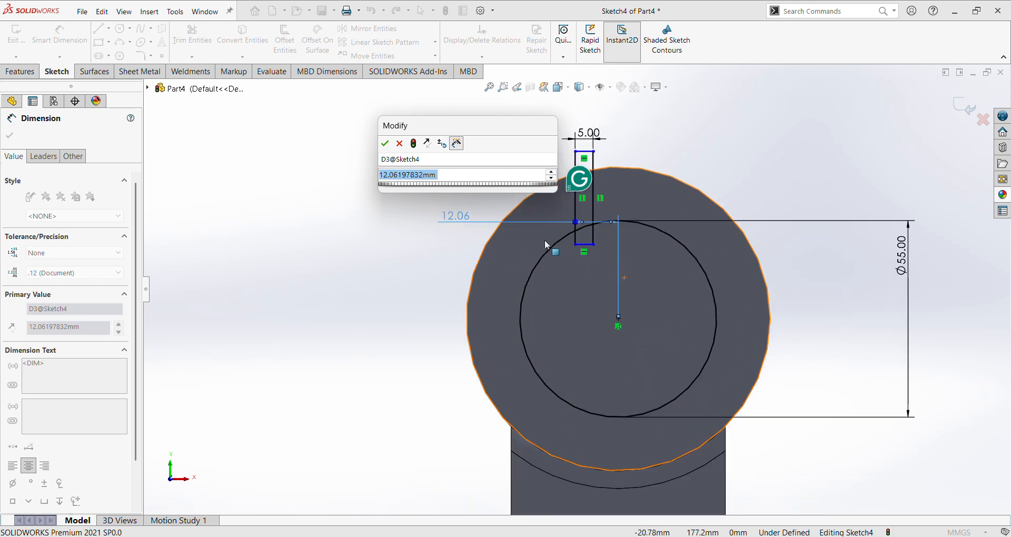
scroll(563, 252, "down", 1)
type("2.5")
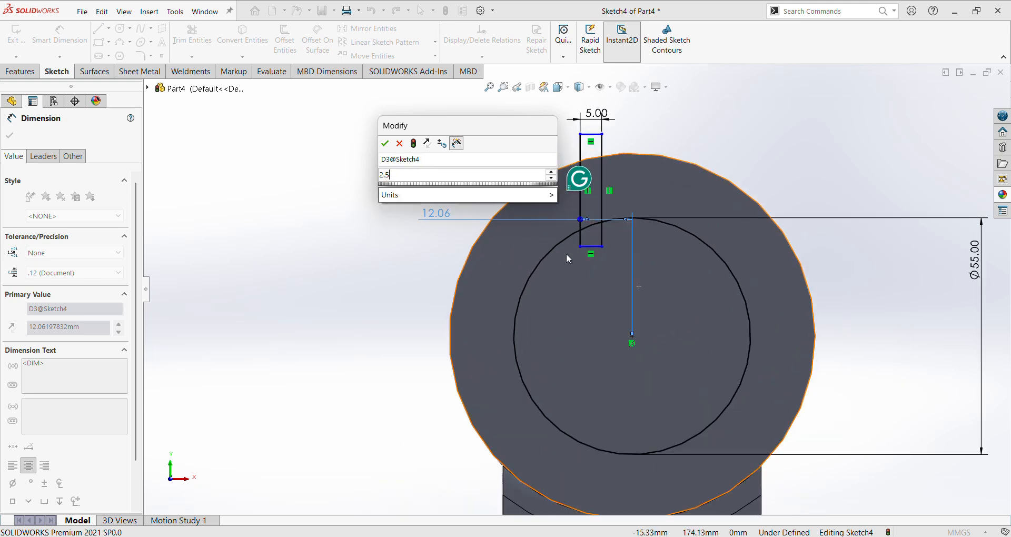
key("Return")
scroll(629, 245, "down", 1)
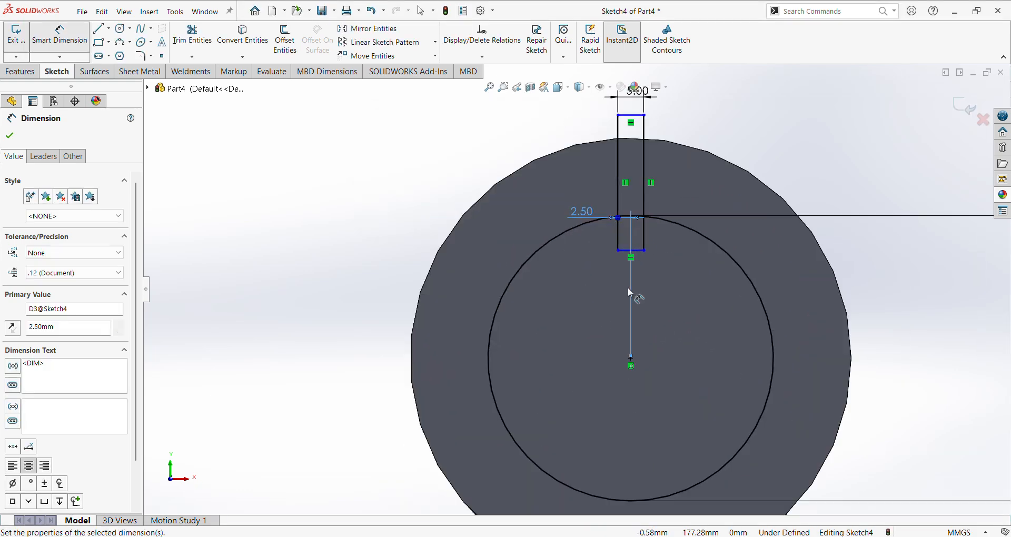
scroll(648, 279, "down", 4)
key("Escape")
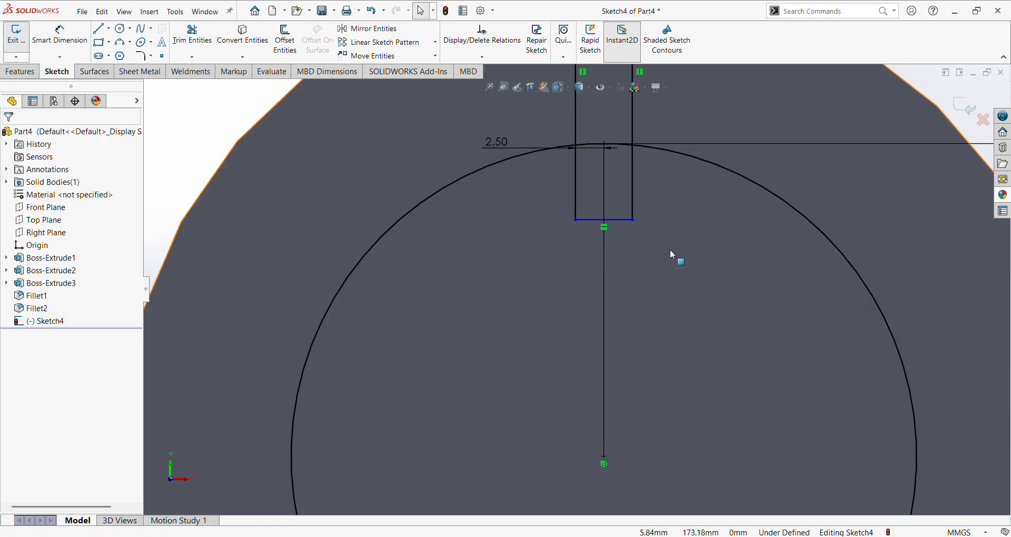
Move the rectangle's lower edge up to the 55 mm circle and make its lower right corner coincident with the circle.
scroll(658, 245, "up", 2)
left_click(609, 213)
left_click_drag(609, 211, 617, 194)
scroll(621, 201, "down", 3)
scroll(605, 205, "up", 2)
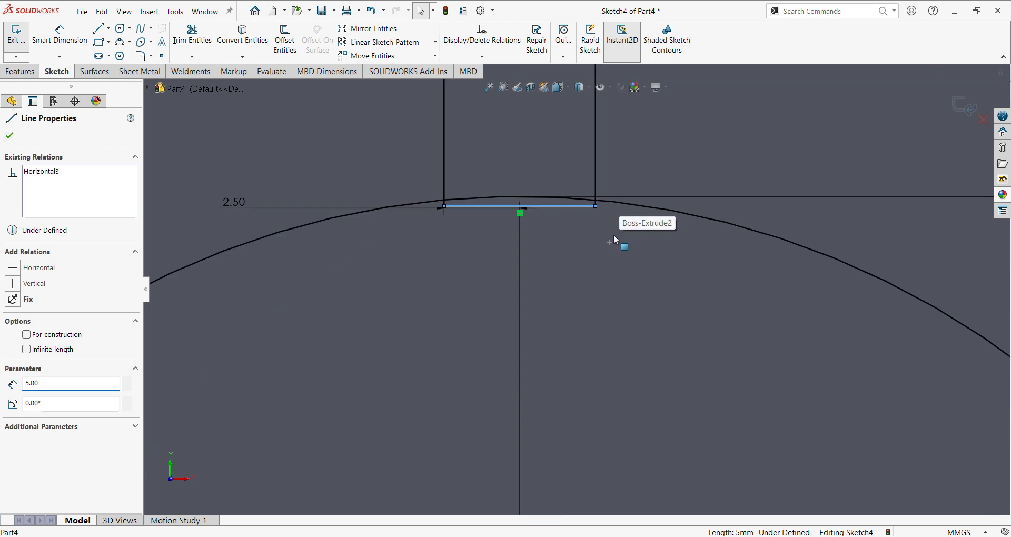
left_click(593, 210)
scroll(606, 242, "up", 2)
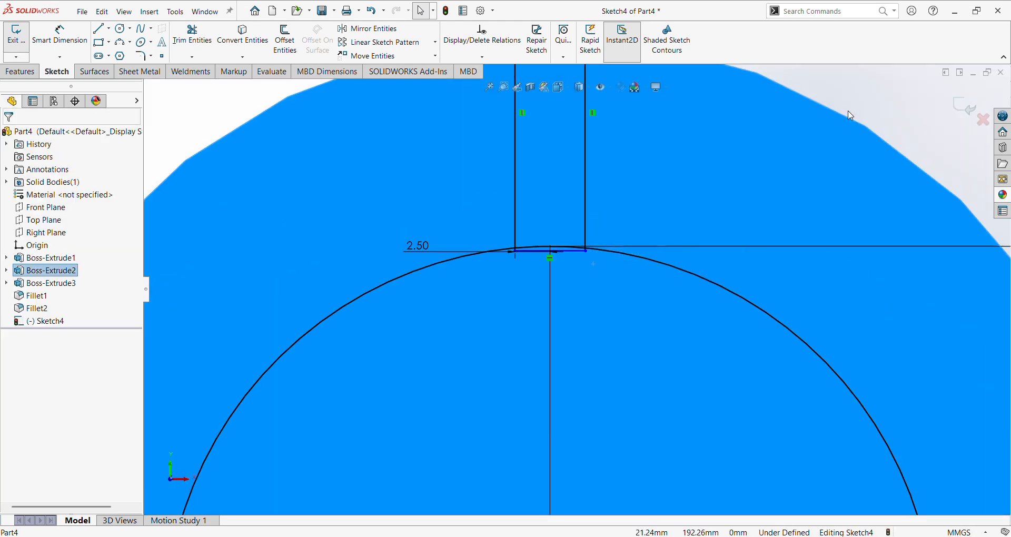
key("Escape")
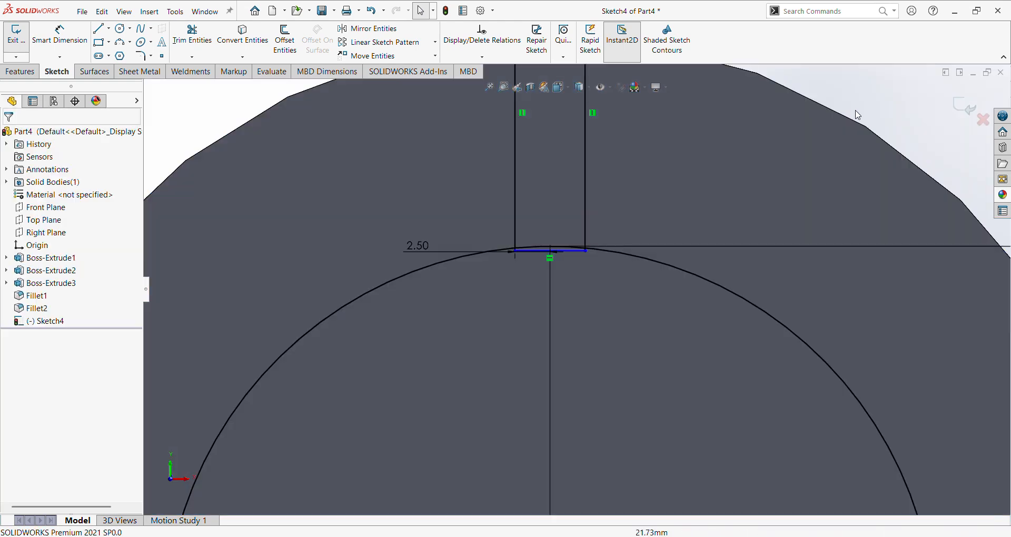
left_click(586, 251)
left_click_drag(586, 247, 587, 248)
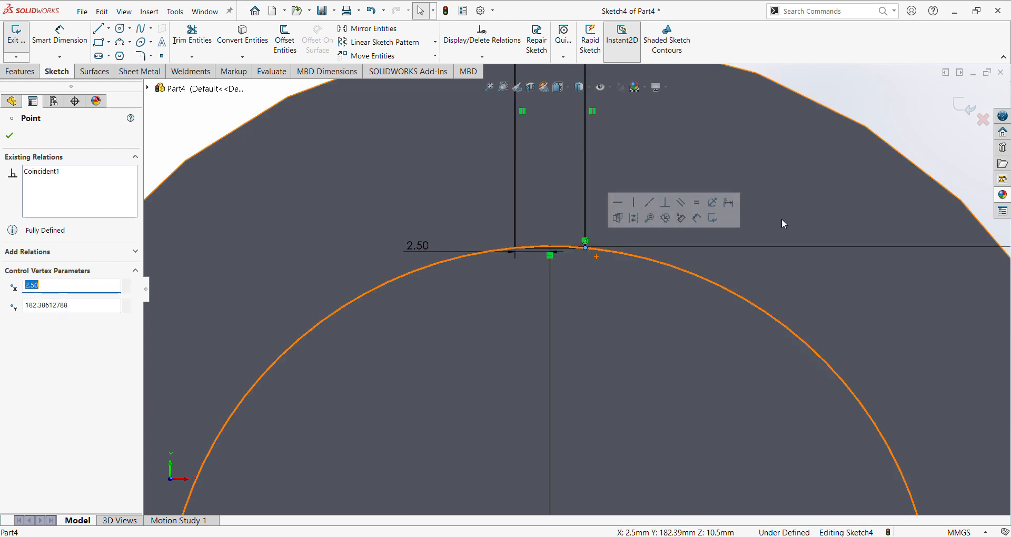
left_click(878, 97)
Trim away the rectangle's lower edge and the short circle arc between the slit's two sides, leaving one open keyhole outline.
scroll(566, 248, "down", 5)
scroll(581, 261, "down", 3)
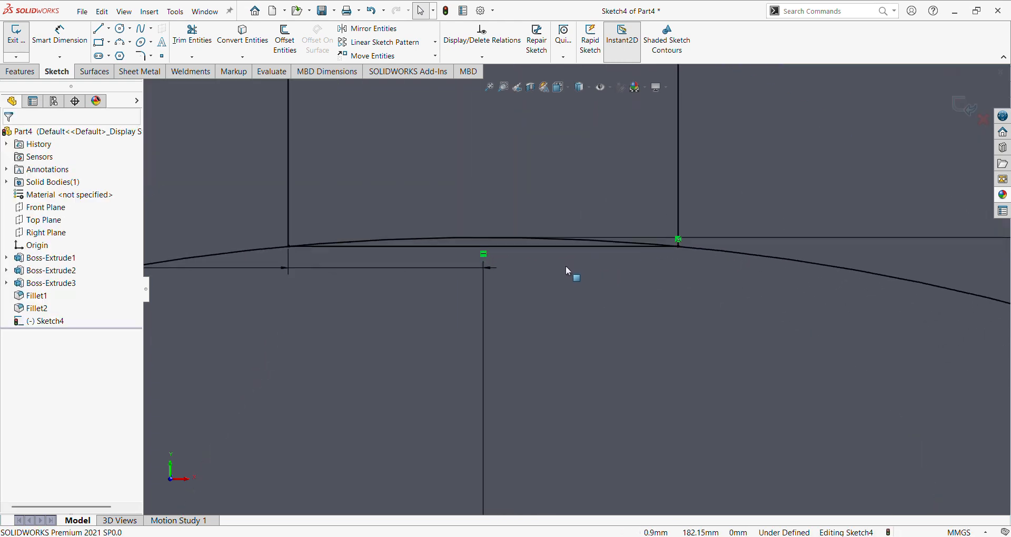
scroll(643, 261, "up", 6)
scroll(597, 342, "up", 5)
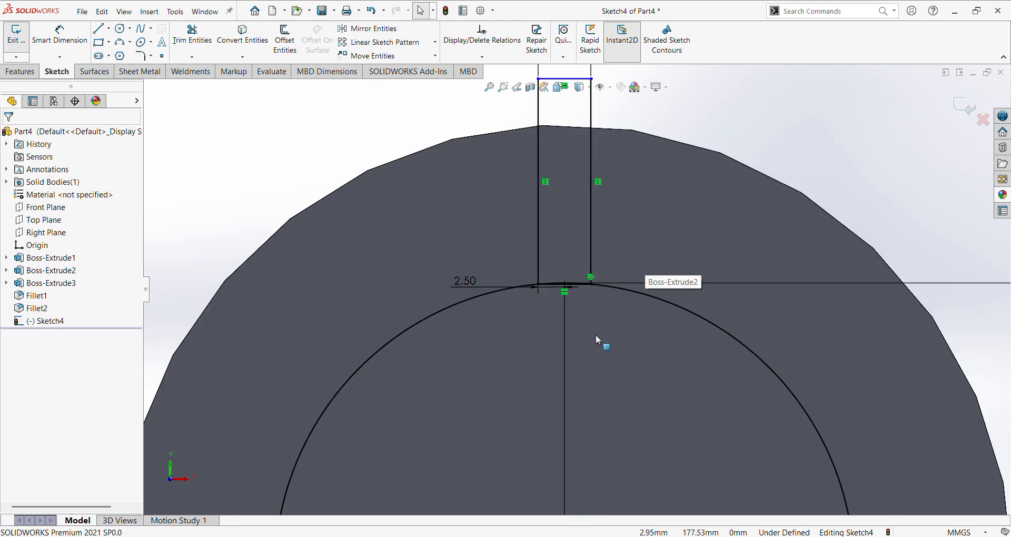
left_click(202, 37)
scroll(545, 293, "down", 3)
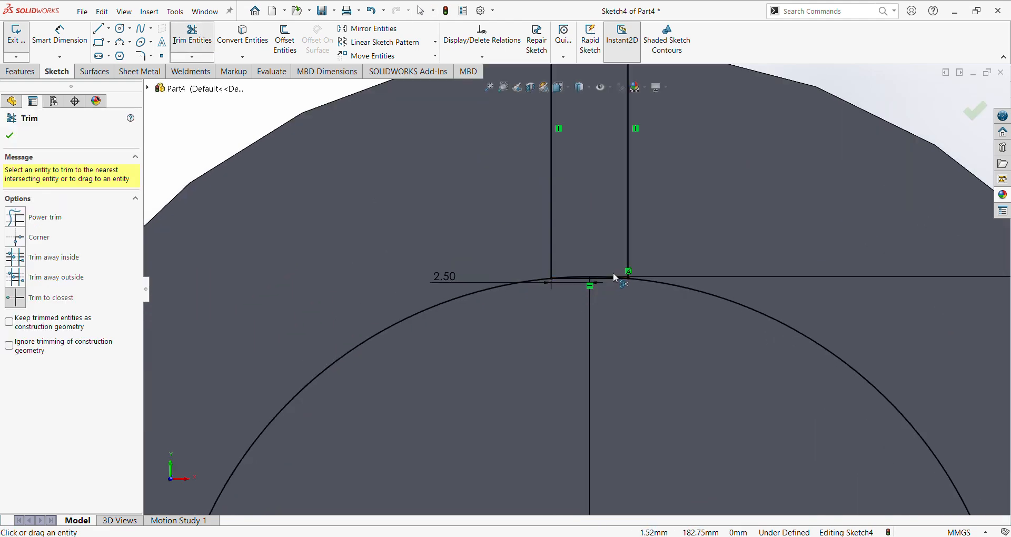
left_click(613, 276)
scroll(600, 277, "down", 2)
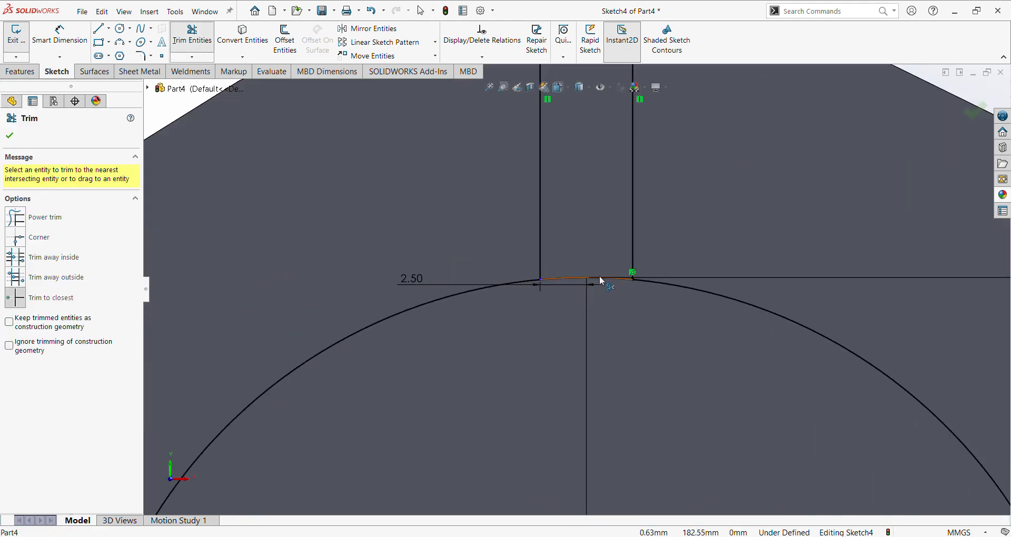
left_click(598, 285)
scroll(592, 276, "up", 4)
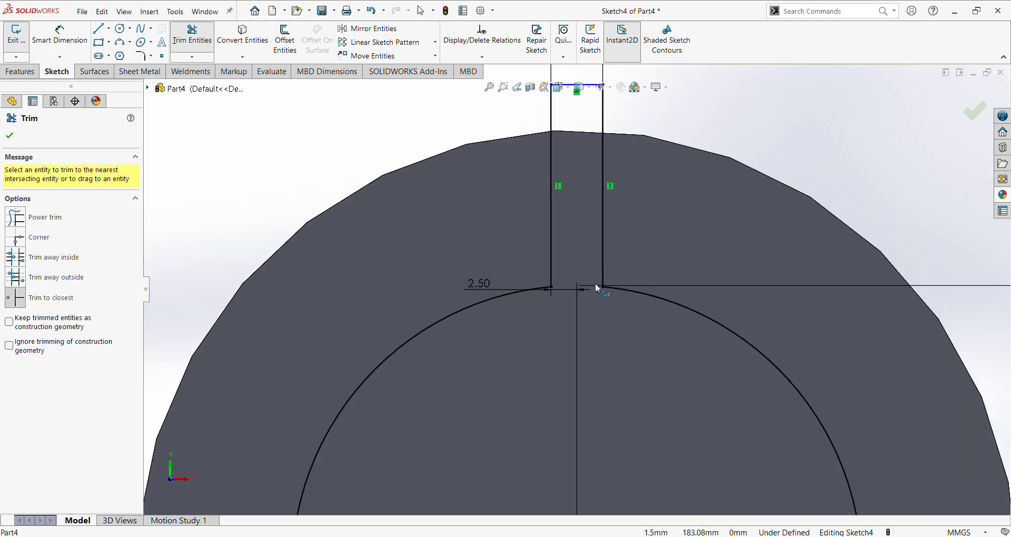
scroll(577, 217, "down", 3)
scroll(704, 219, "up", 4)
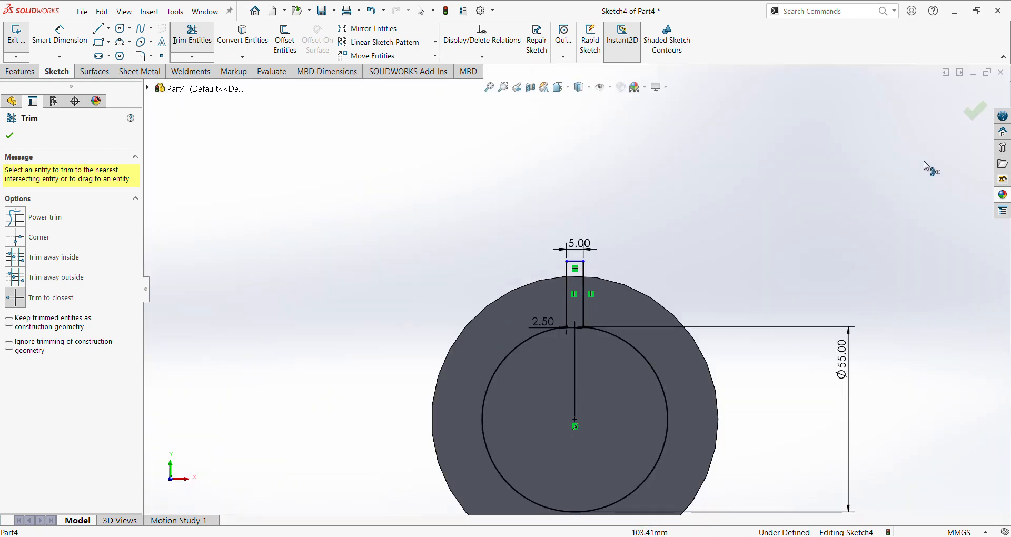
left_click(973, 111)
Exit the sketch and cut the bore and slit profile out of the cylinder with an Extruded Cut set to Through All.
left_click(964, 106)
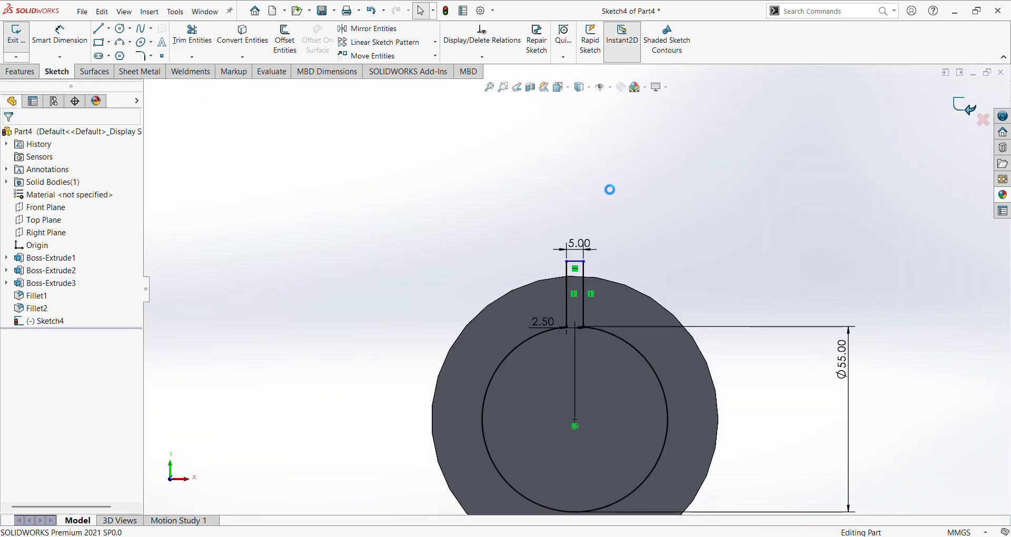
left_click(182, 38)
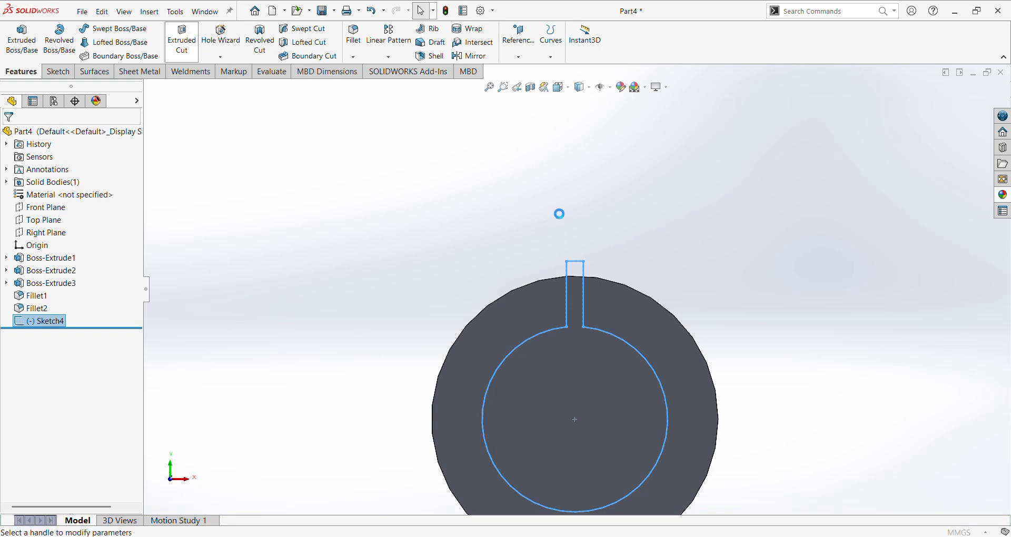
left_click(79, 208)
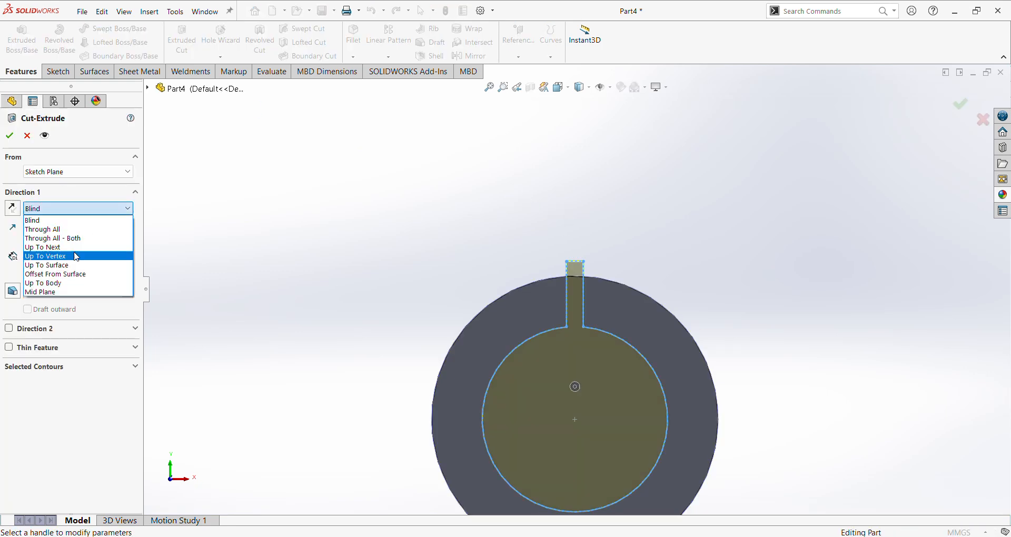
left_click(58, 229)
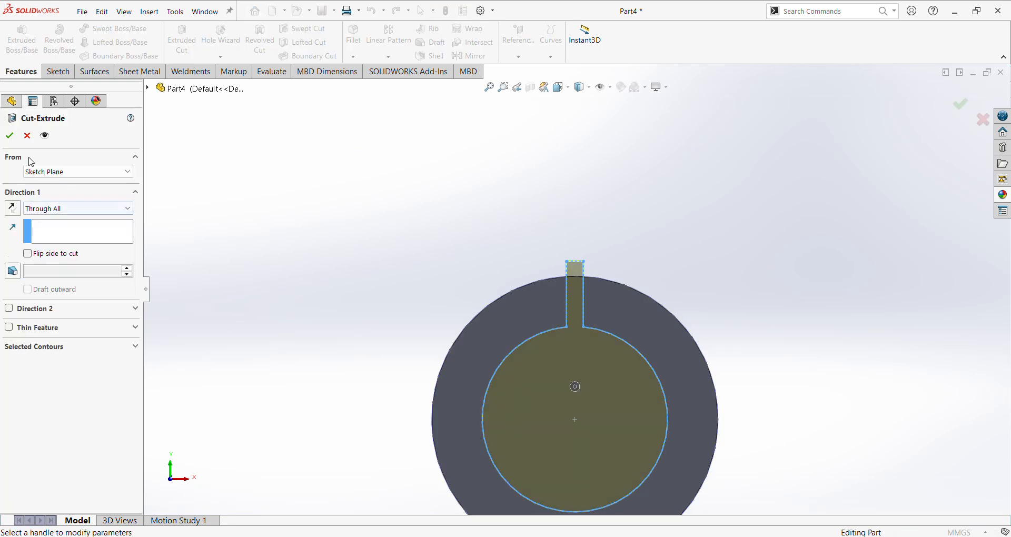
key("Return")
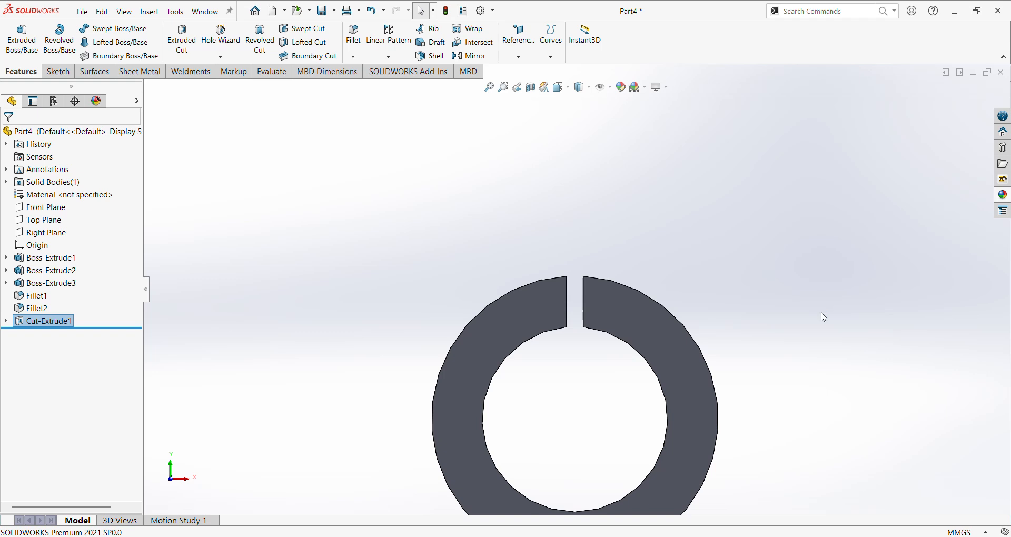
Start a sketch on the base plate's front face and convert all eight edges of the two slot openings into sketch entities.
key("ctrl+7")
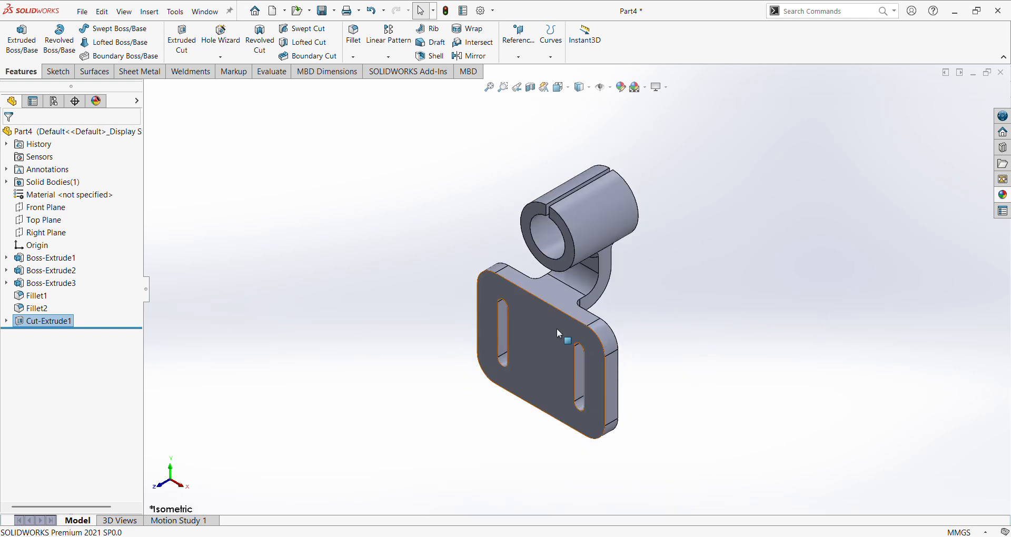
left_click(595, 325)
left_click(603, 297)
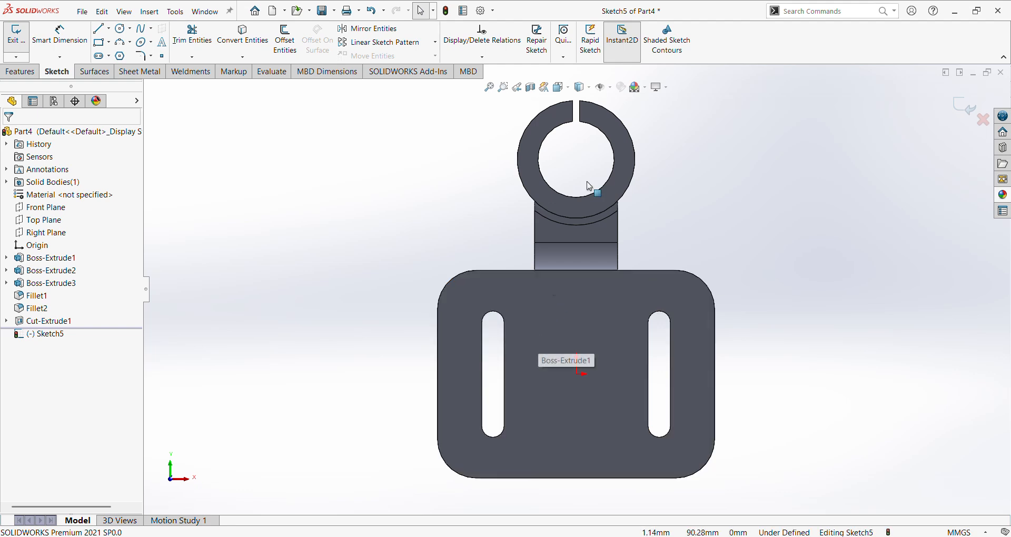
left_click(228, 32)
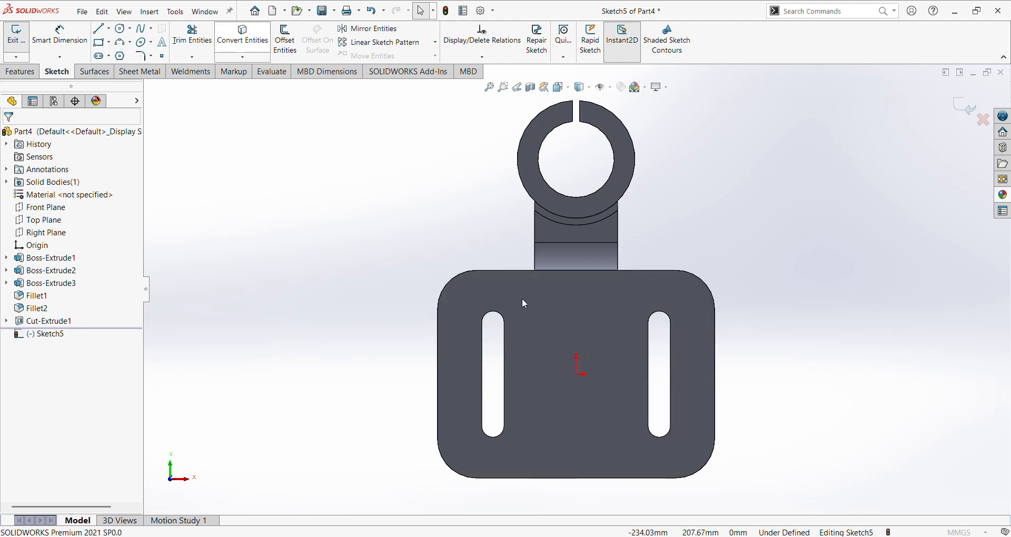
left_click(500, 328)
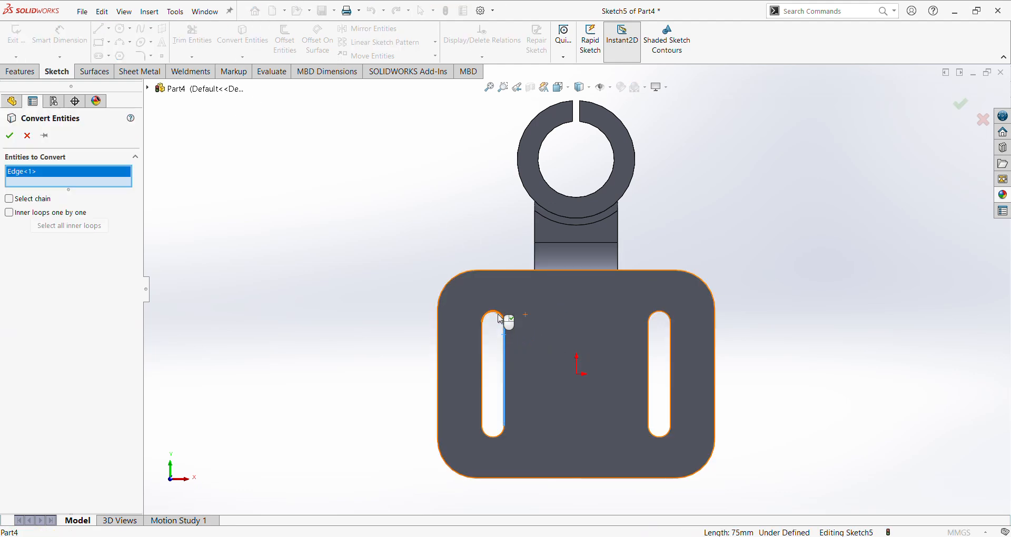
left_click(502, 318)
left_click(484, 347)
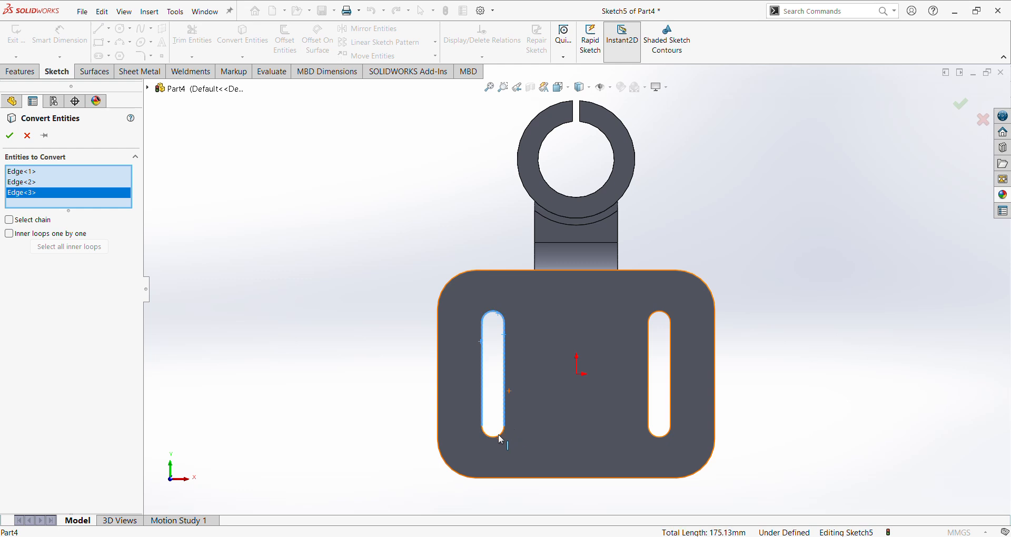
left_click(498, 436)
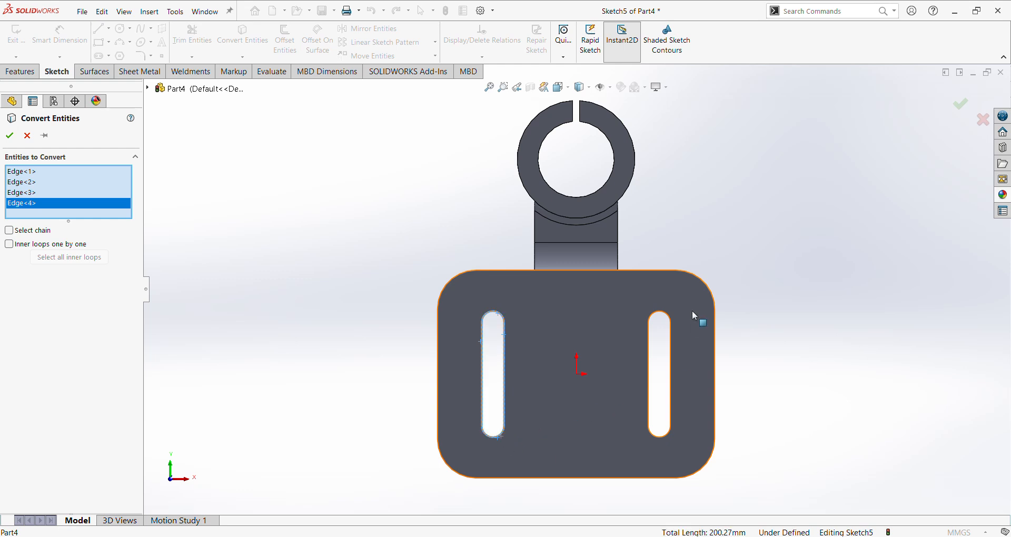
left_click(662, 315)
left_click(649, 341)
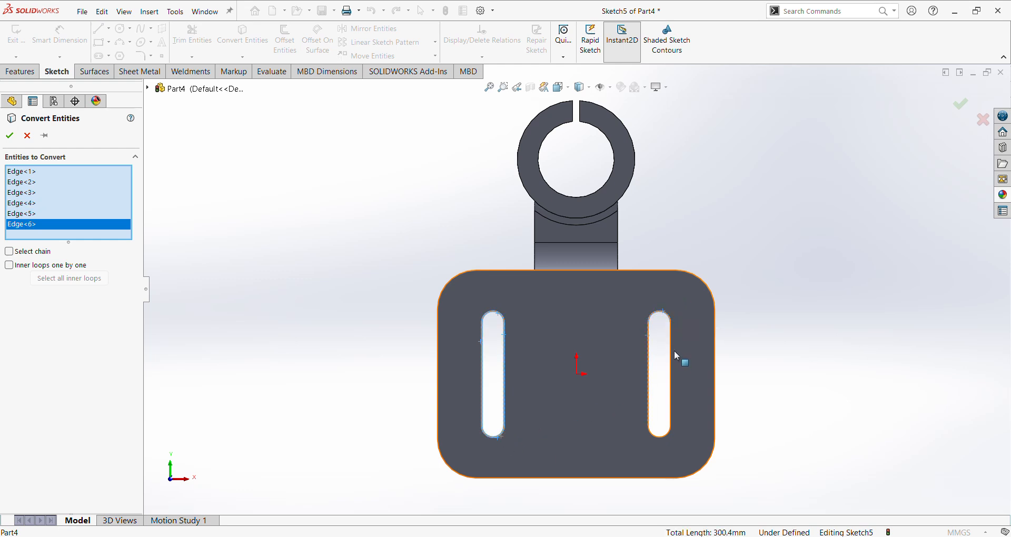
left_click(672, 354)
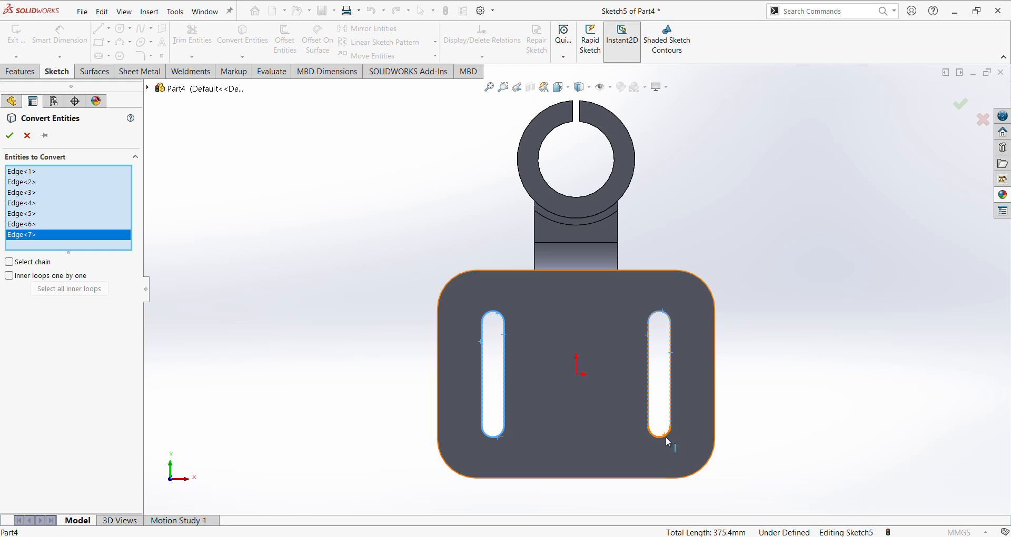
left_click(665, 436)
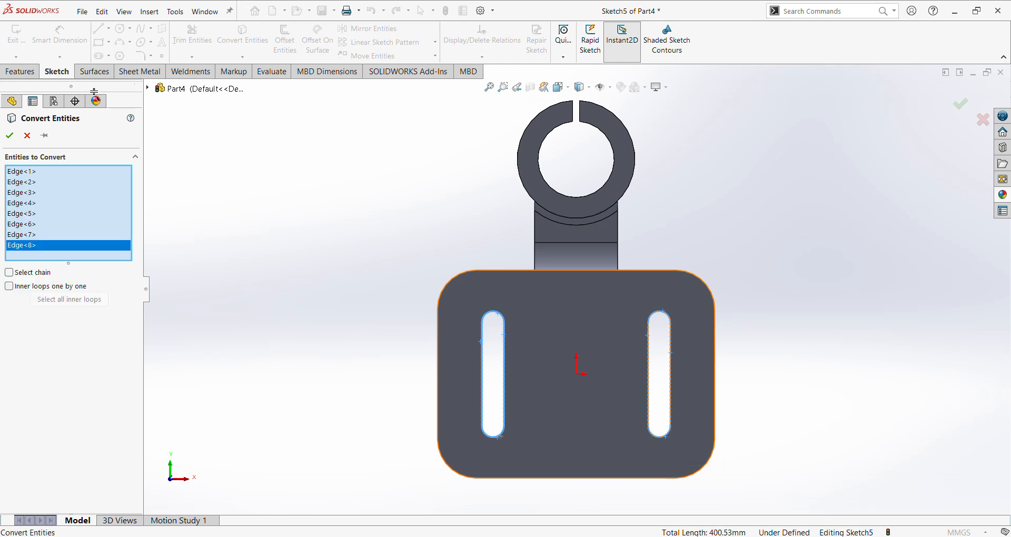
left_click(10, 135)
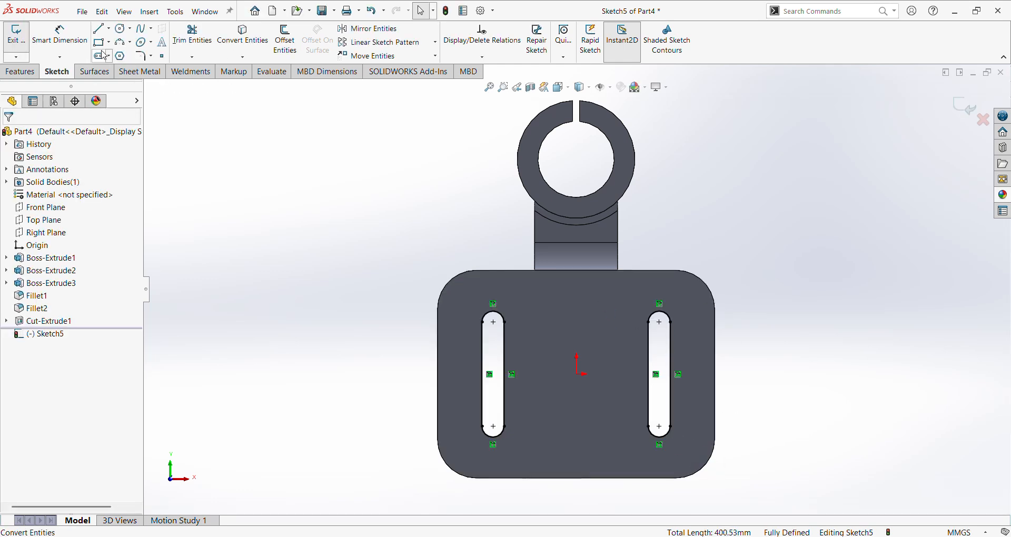
Sketch a straight slot about 36 to 37 mm wide around each converted slot, using its 75 mm-spaced arc centres as end points.
left_click(100, 57)
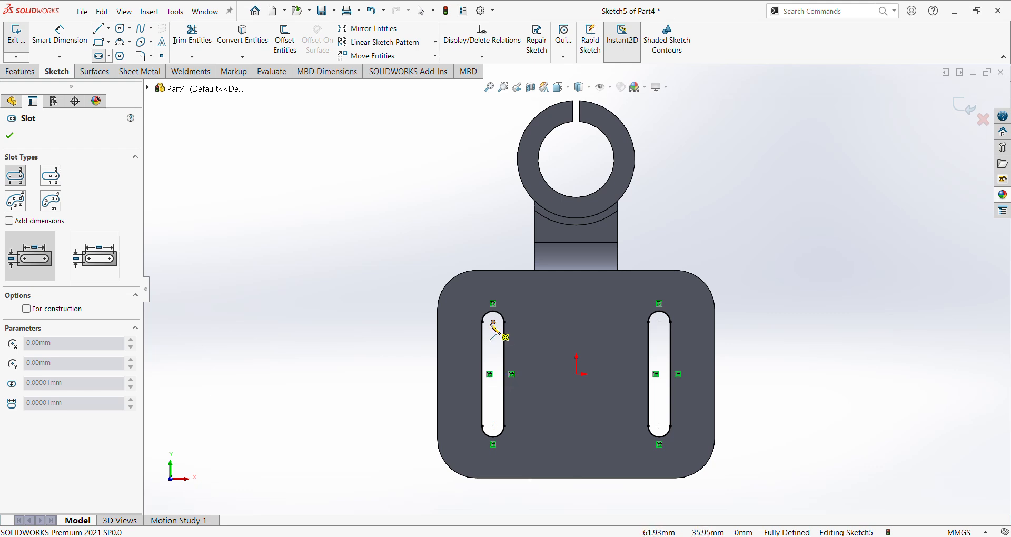
left_click(493, 323)
left_click(494, 426)
left_click(519, 437)
left_click(659, 321)
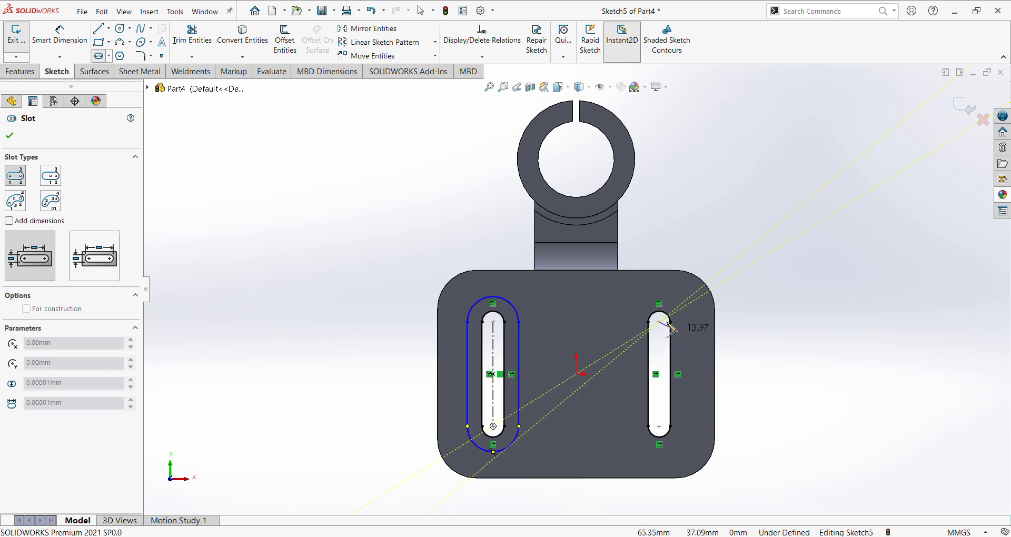
left_click(662, 426)
left_click(681, 437)
left_click(684, 435)
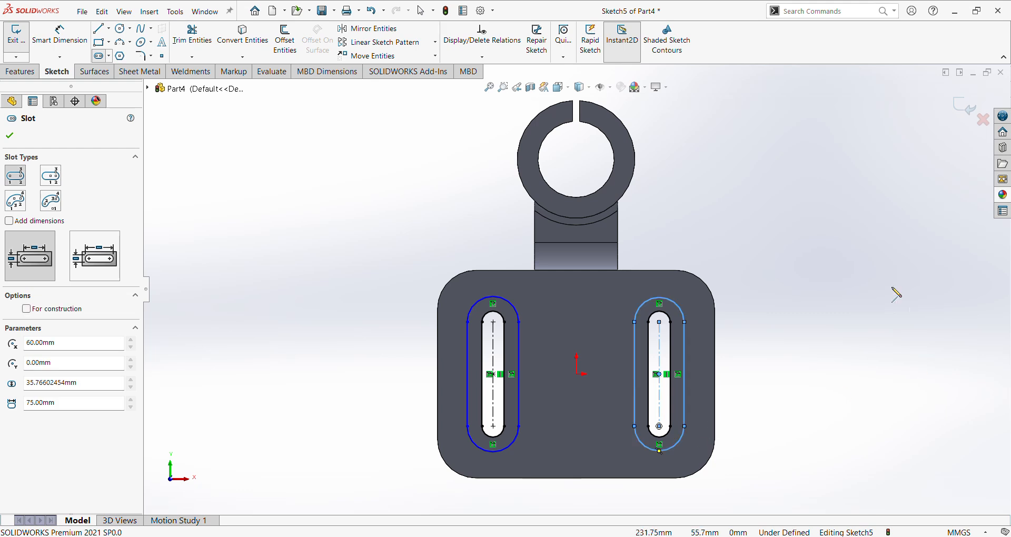
right_click(794, 273)
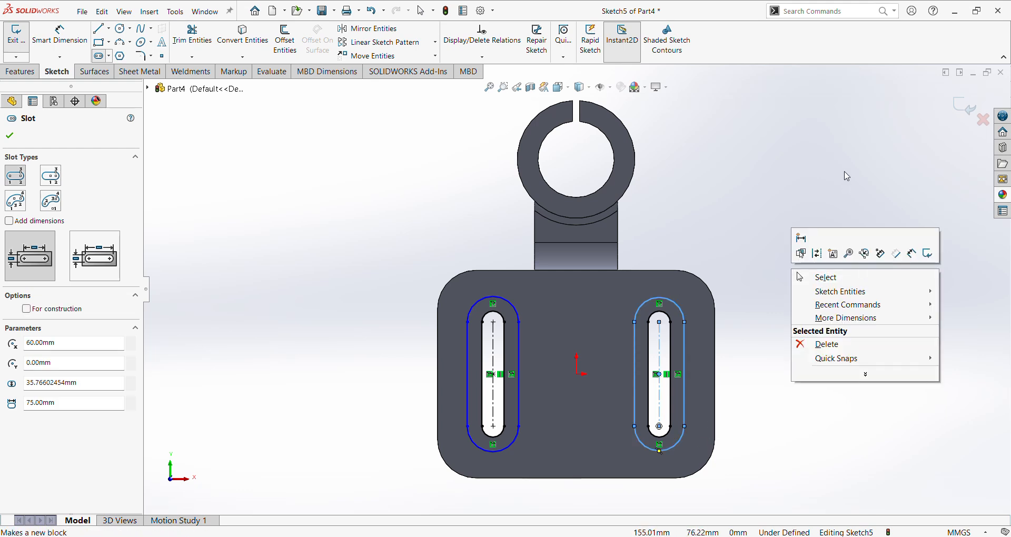
key("Escape")
Make the two outer slot outlines equal by relating their upper arcs.
scroll(621, 337, "down", 1)
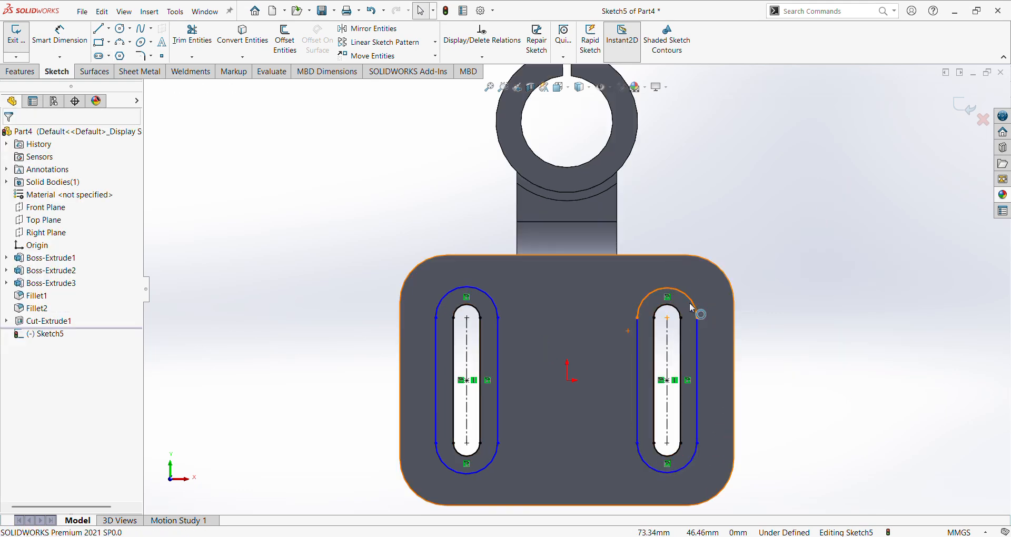
left_click(498, 301)
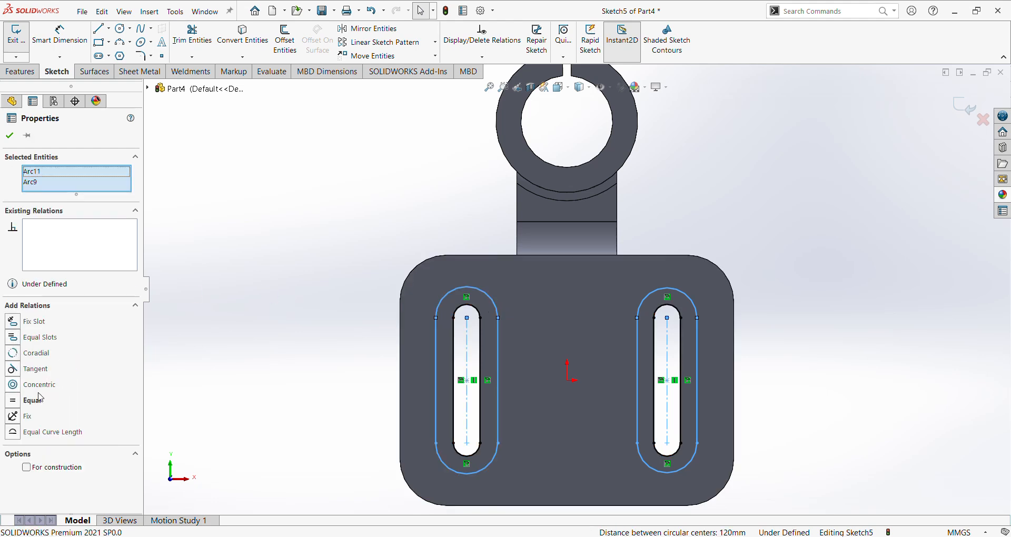
left_click(20, 338)
left_click(299, 318)
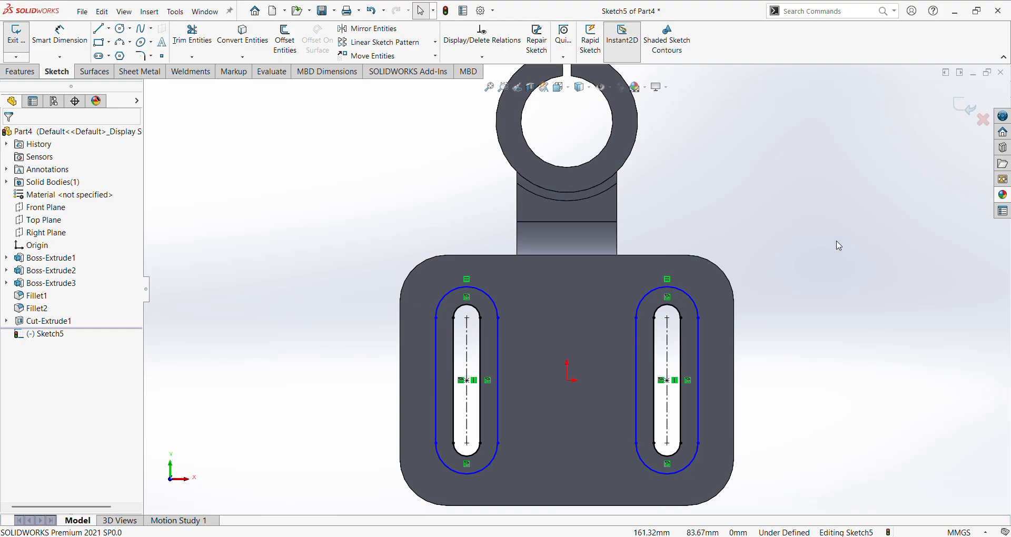
Check the outer slot radius in the SJKD.pdf drawing and dimension the outer slot's end arc at R18 mm.
key("alt+Tab")
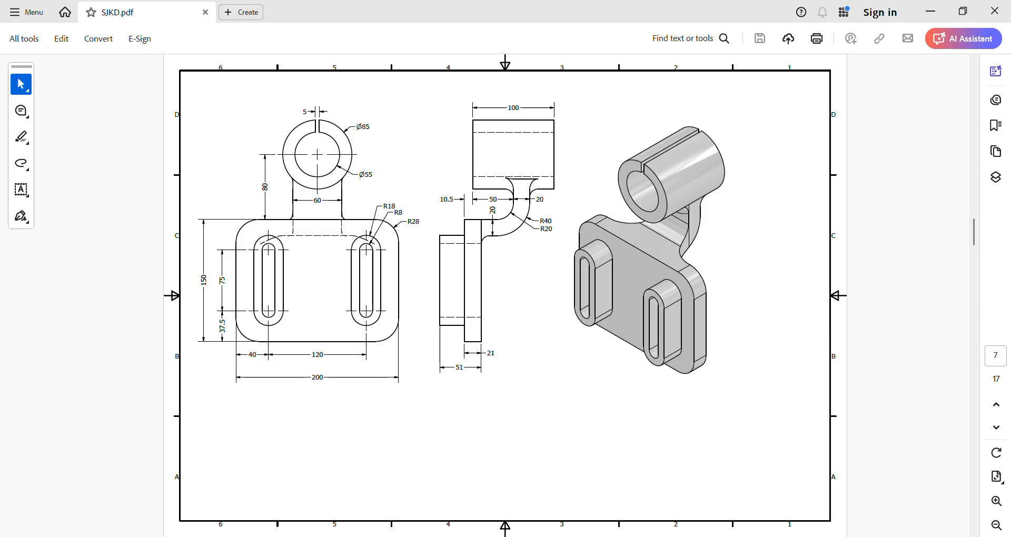
key("alt+Tab")
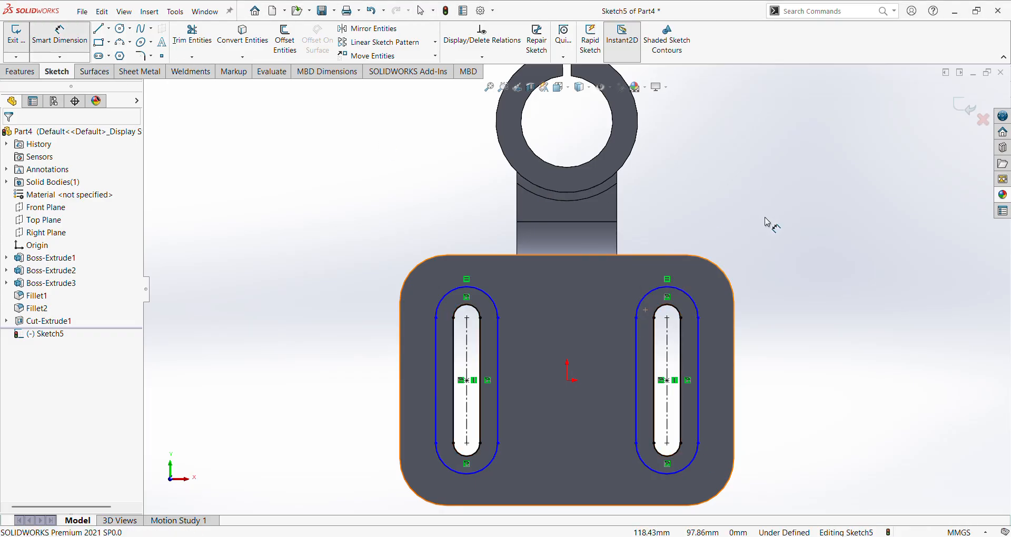
left_click(696, 310)
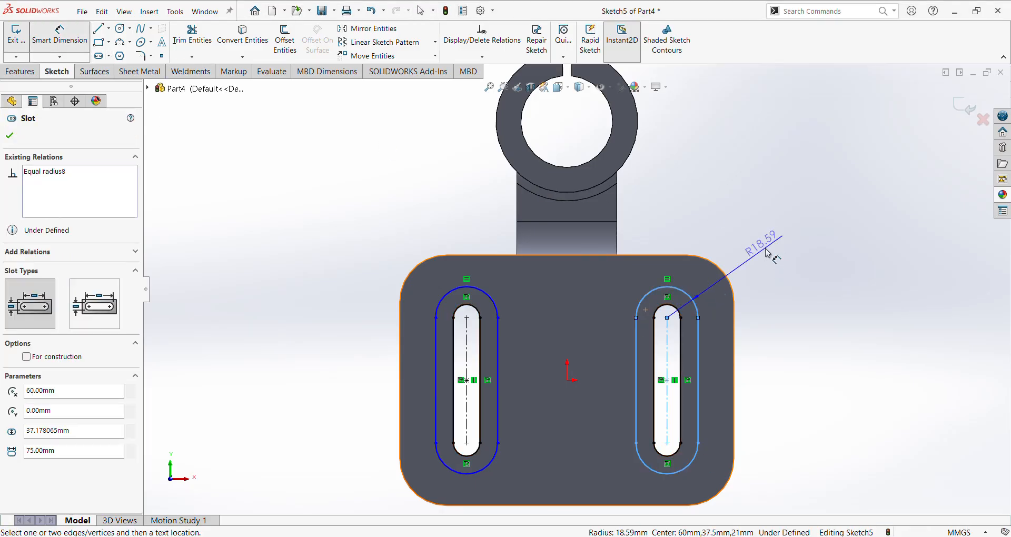
left_click(767, 253)
key("Return")
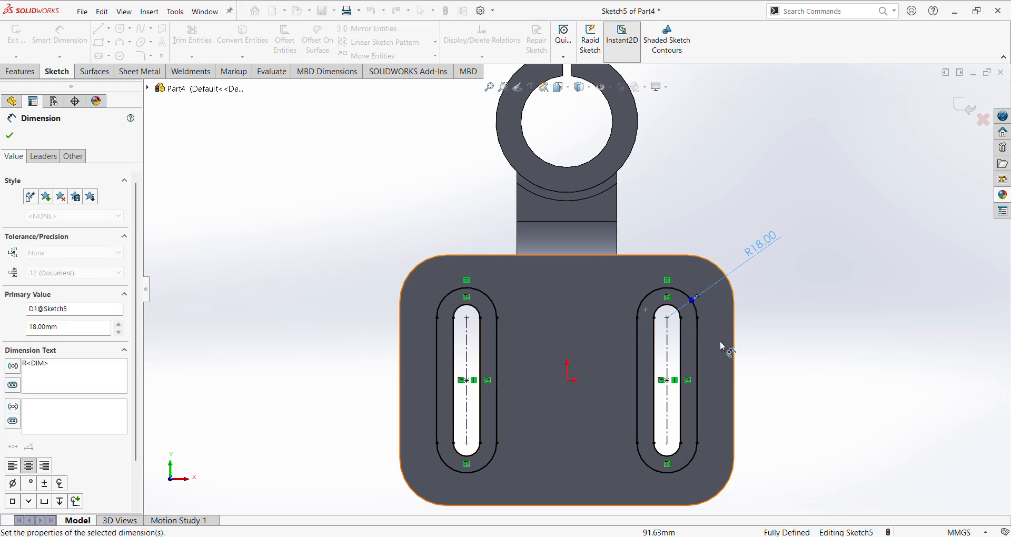
Extrude the slot ring sketch 30 mm from the plate's front face and compare the model with the SJKD.pdf drawing.
left_click(967, 108)
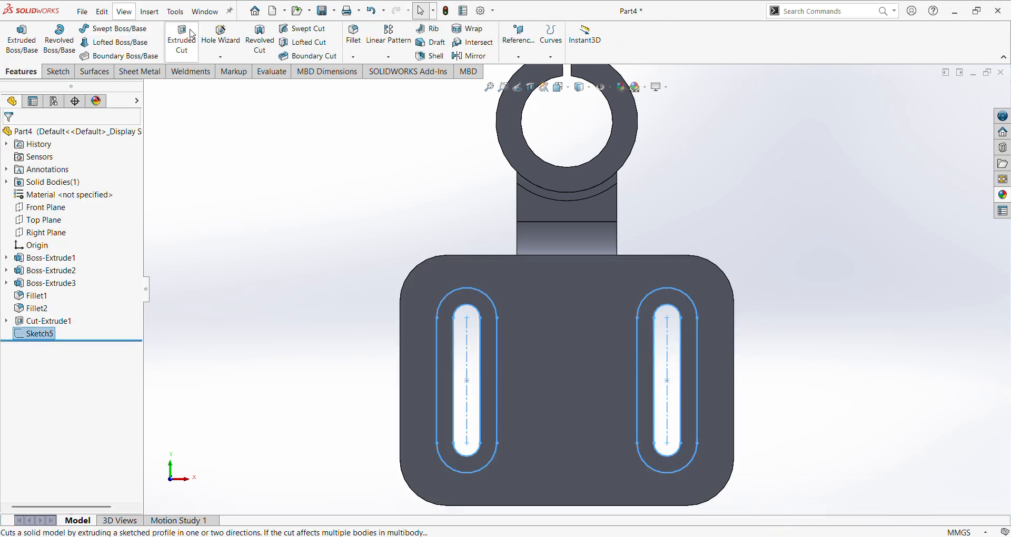
left_click(21, 40)
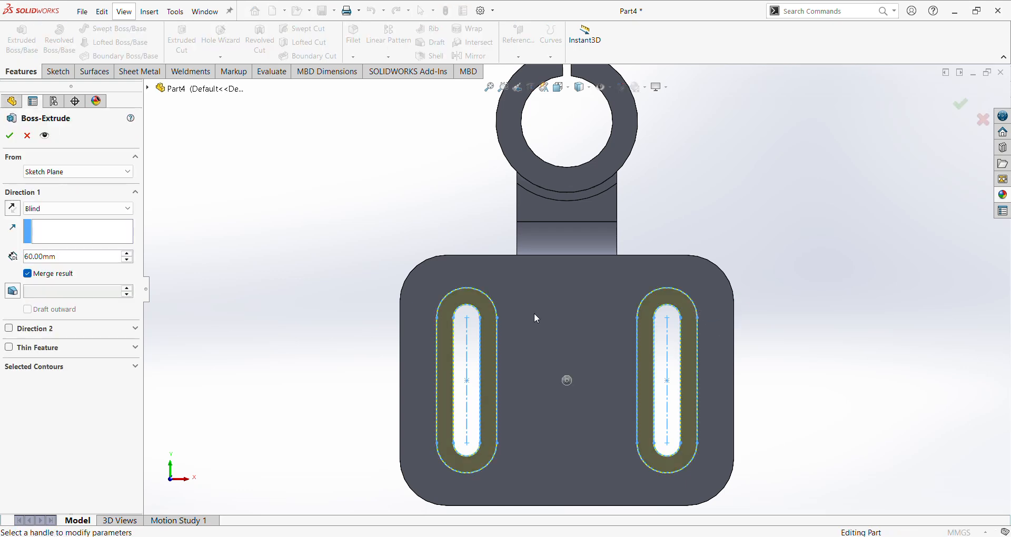
middle_click_drag(885, 392, 710, 522)
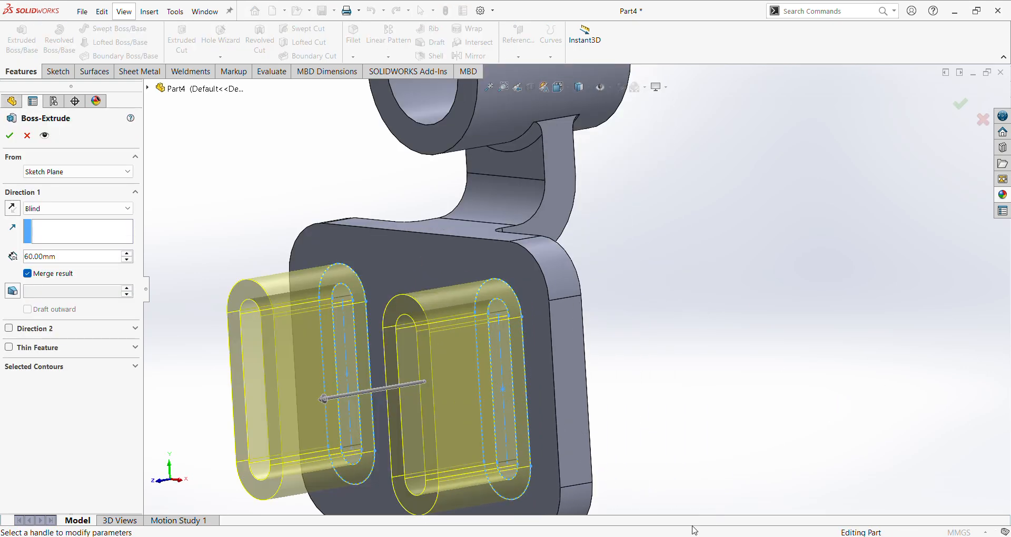
key("alt+Tab")
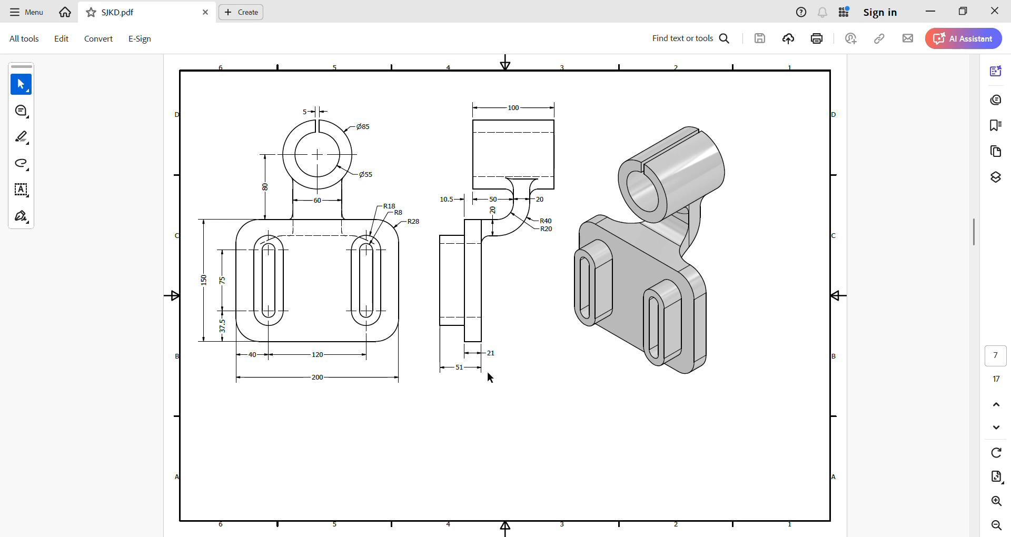
key("alt+Tab")
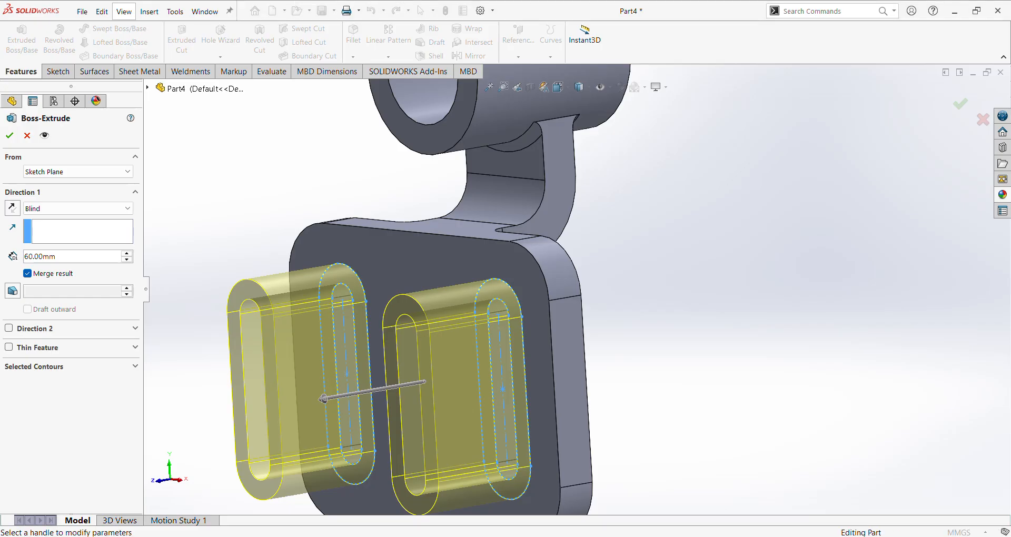
left_click_drag(71, 261, 14, 271)
type("30")
key("Return")
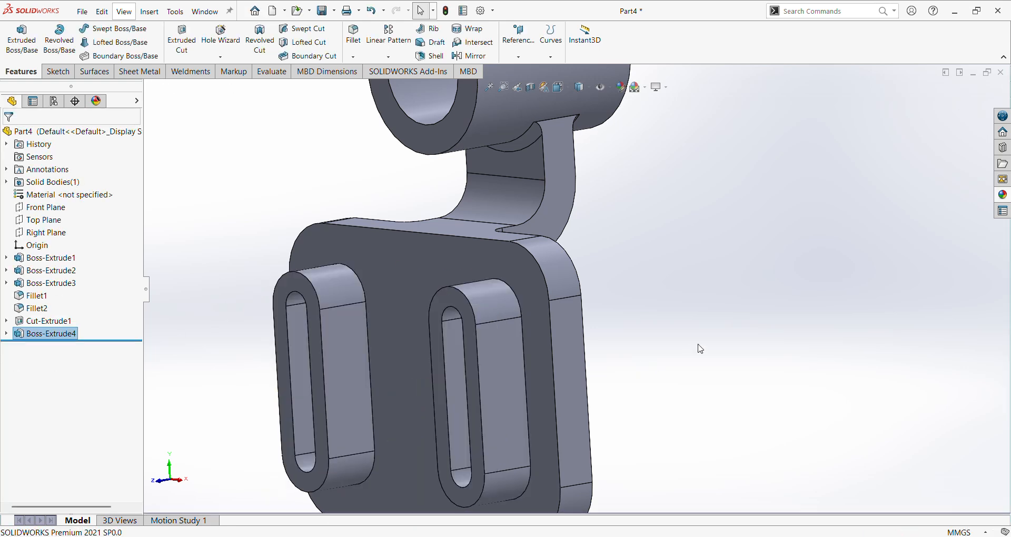
key("ctrl+7")
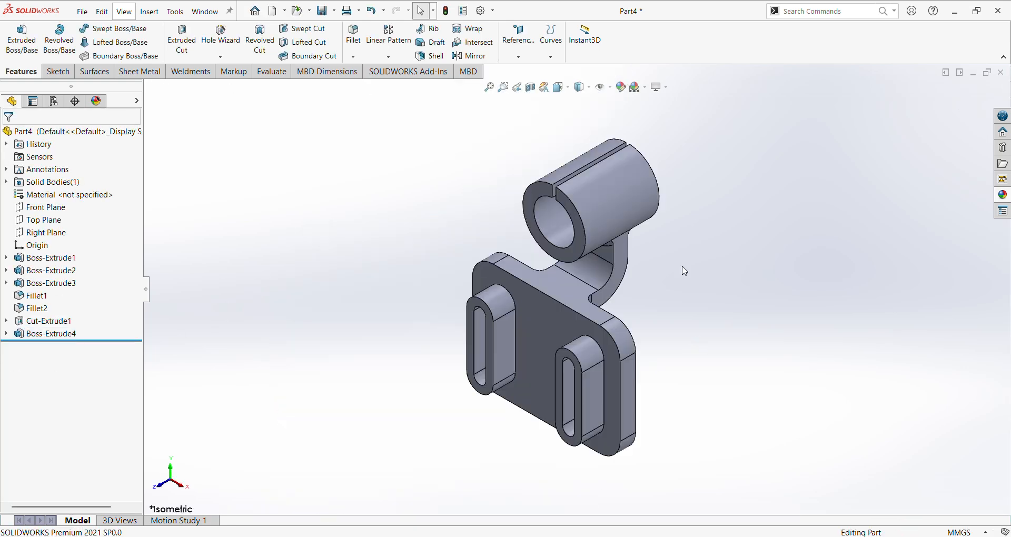
key("alt+Tab")
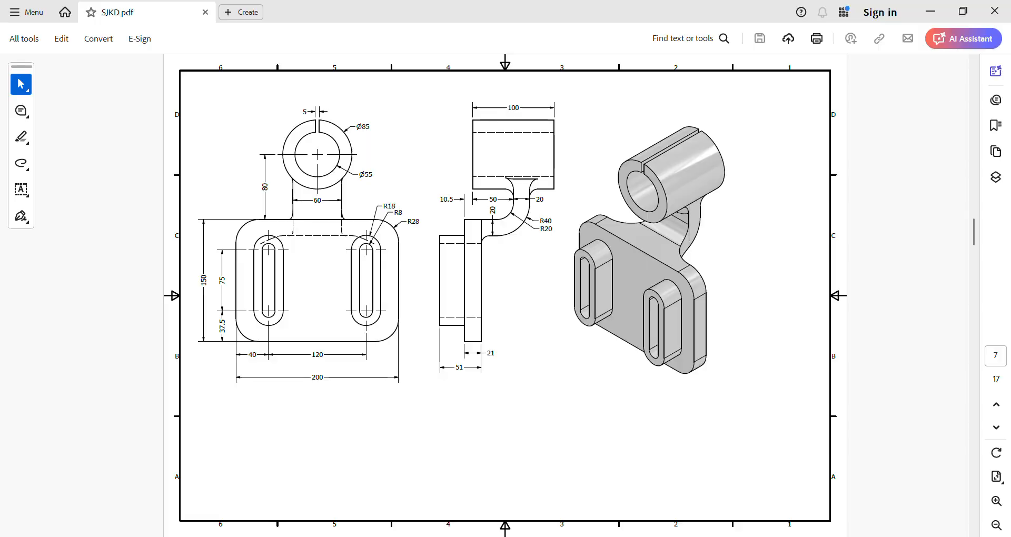
key("alt+Tab")
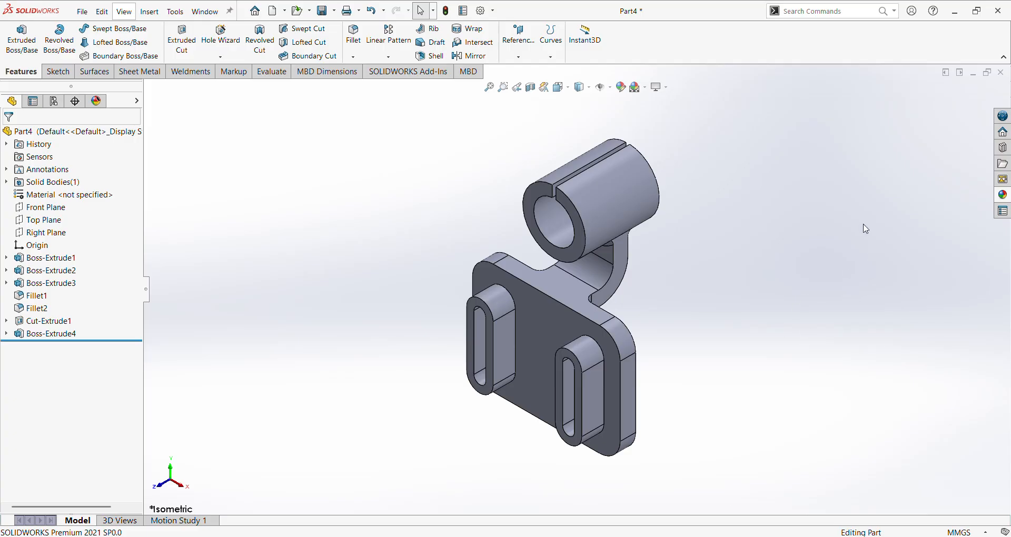
Assign the aluminium alloy 6061-T6 (SS) as the part's material.
right_click(105, 131)
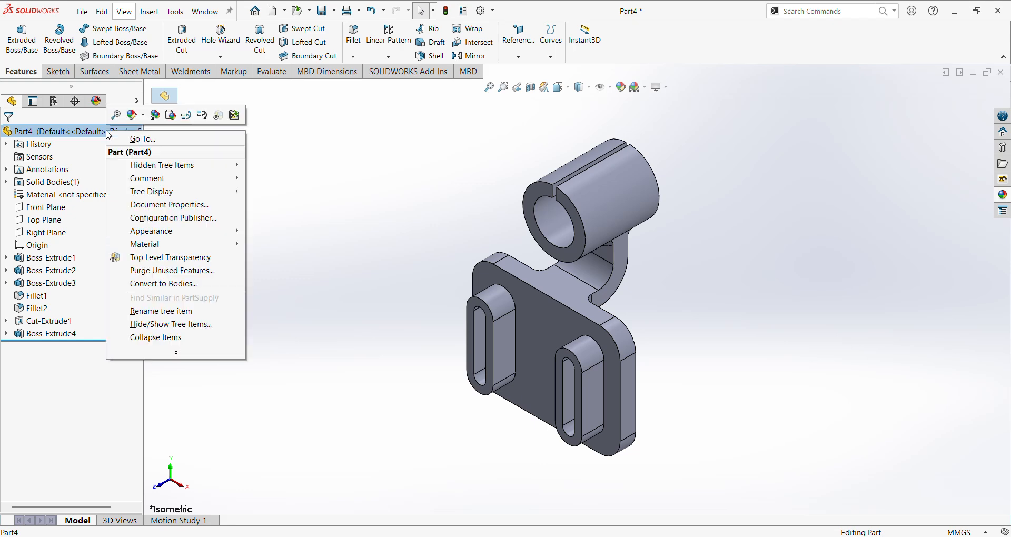
mouse_move(224, 244)
left_click(286, 243)
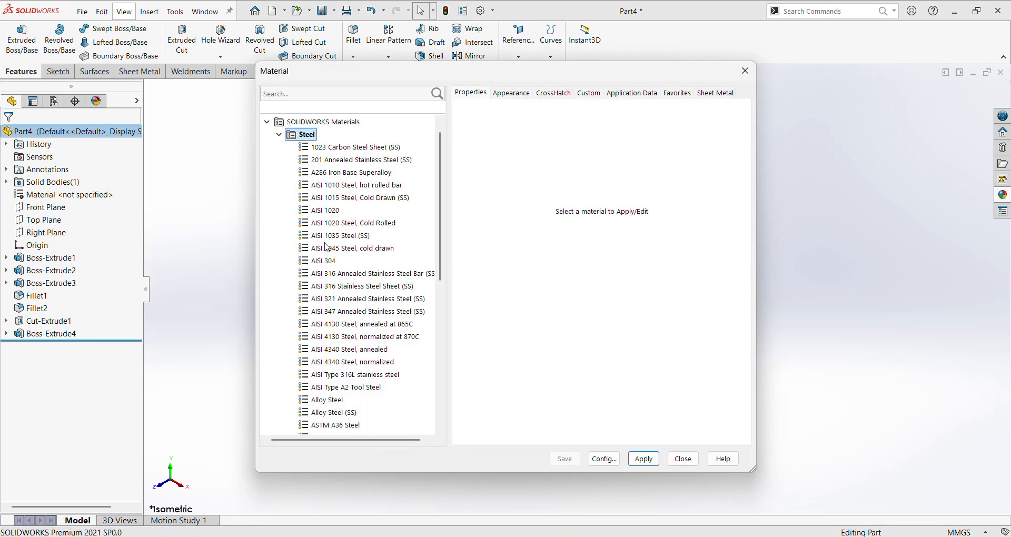
scroll(326, 247, "down", 7)
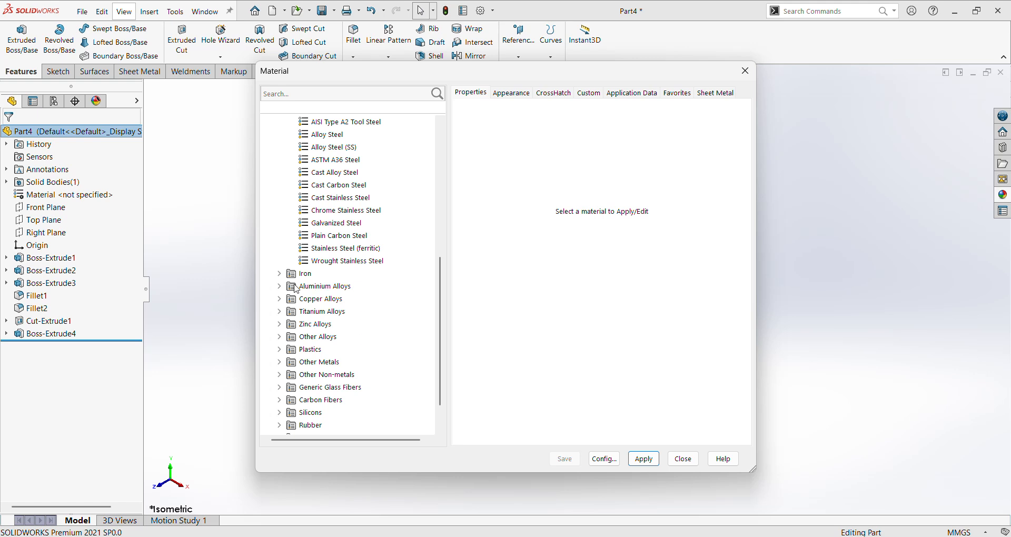
left_click(279, 274)
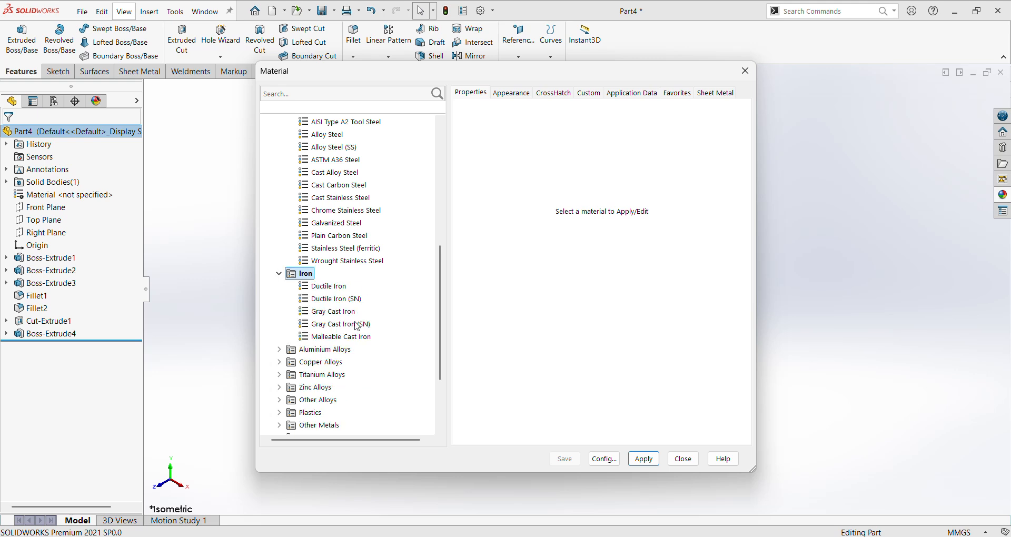
scroll(360, 347, "down", 2)
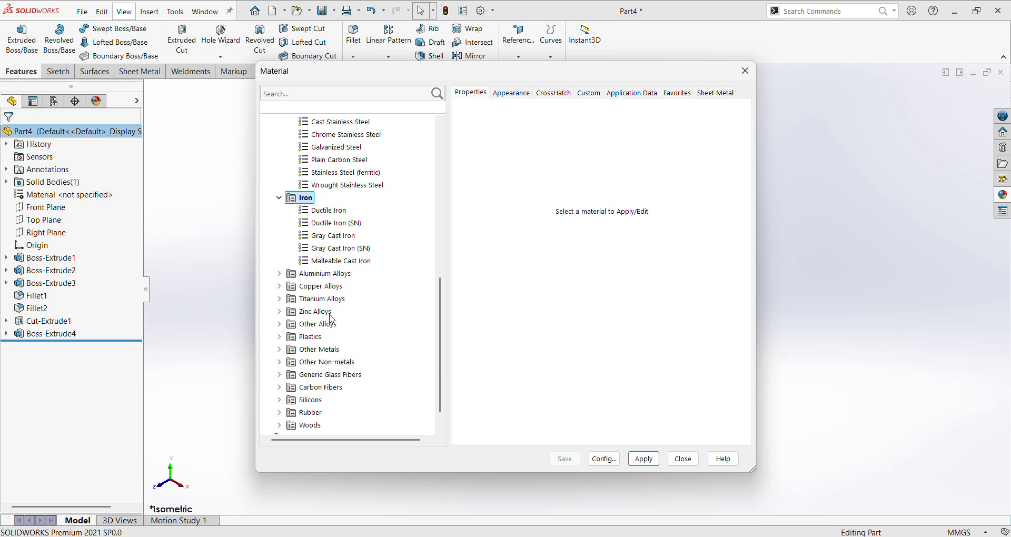
left_click(280, 275)
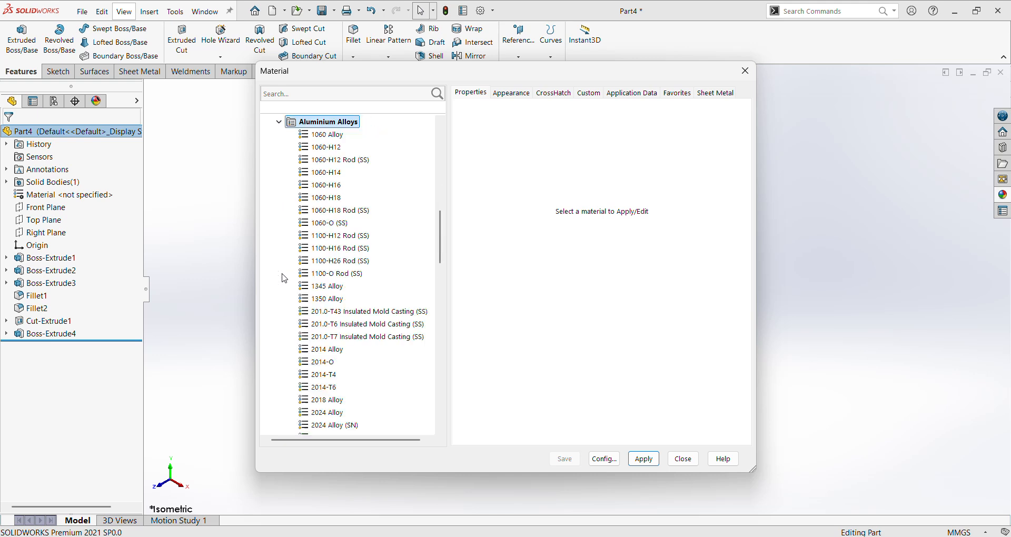
scroll(356, 289, "down", 15)
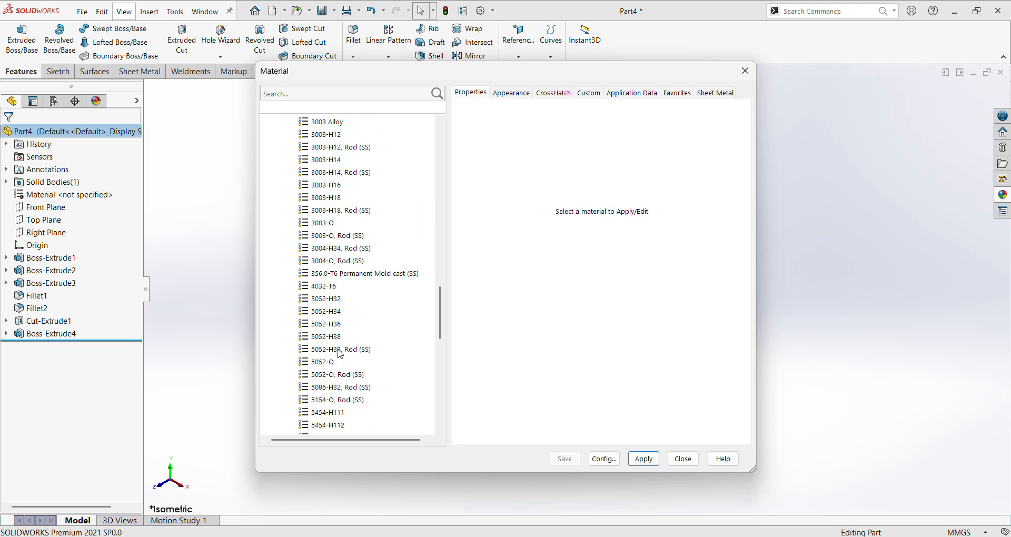
scroll(342, 358, "down", 6)
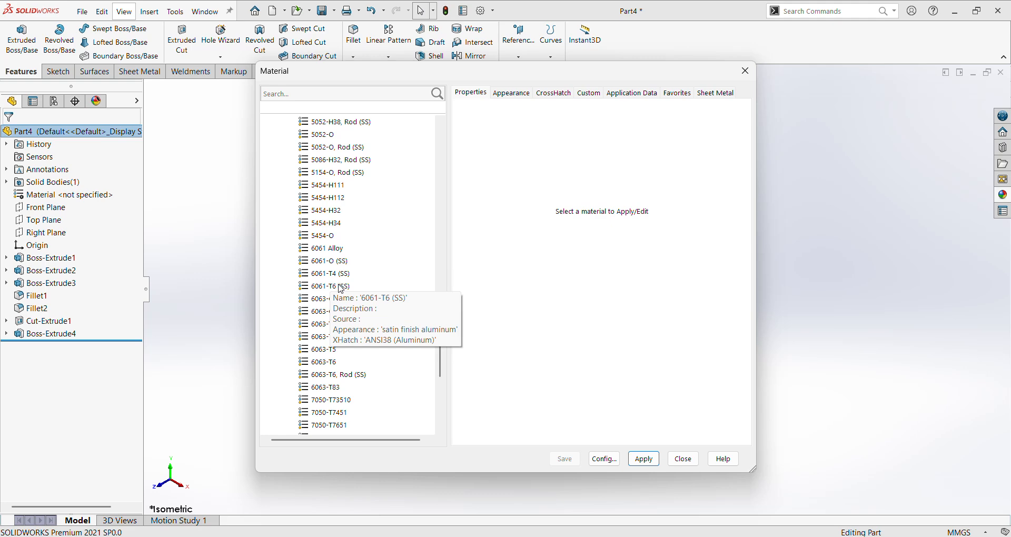
left_click_drag(458, 73, 207, 103)
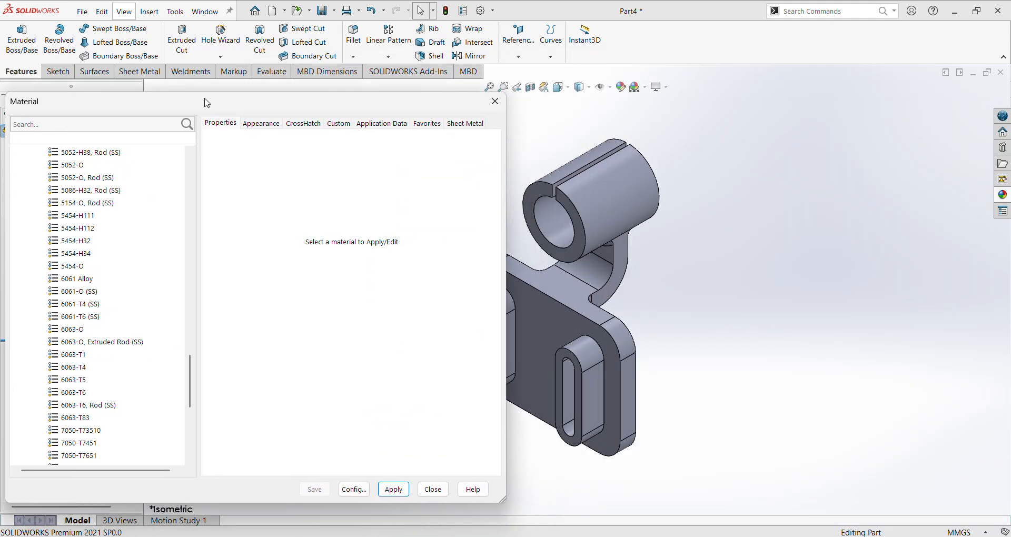
left_click(97, 318)
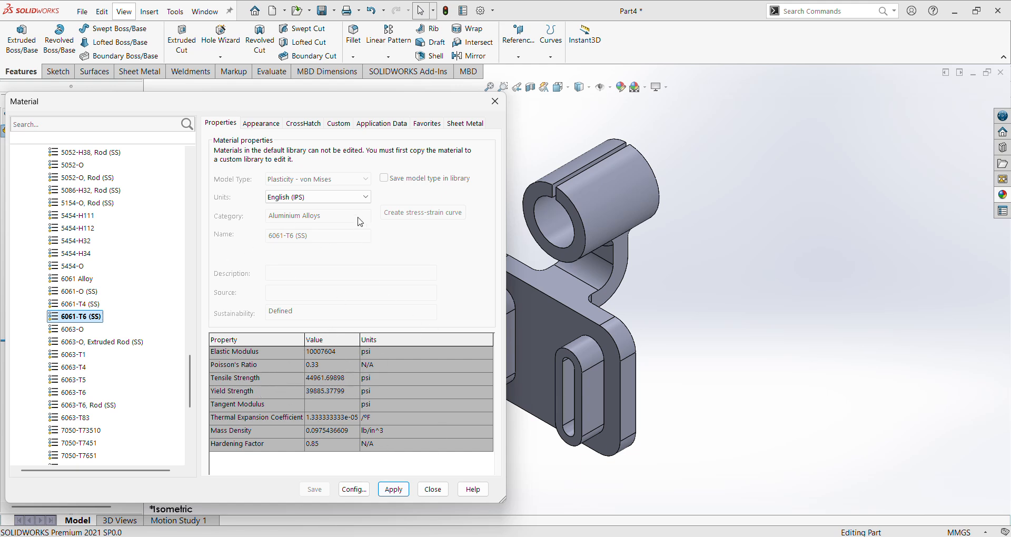
left_click(393, 489)
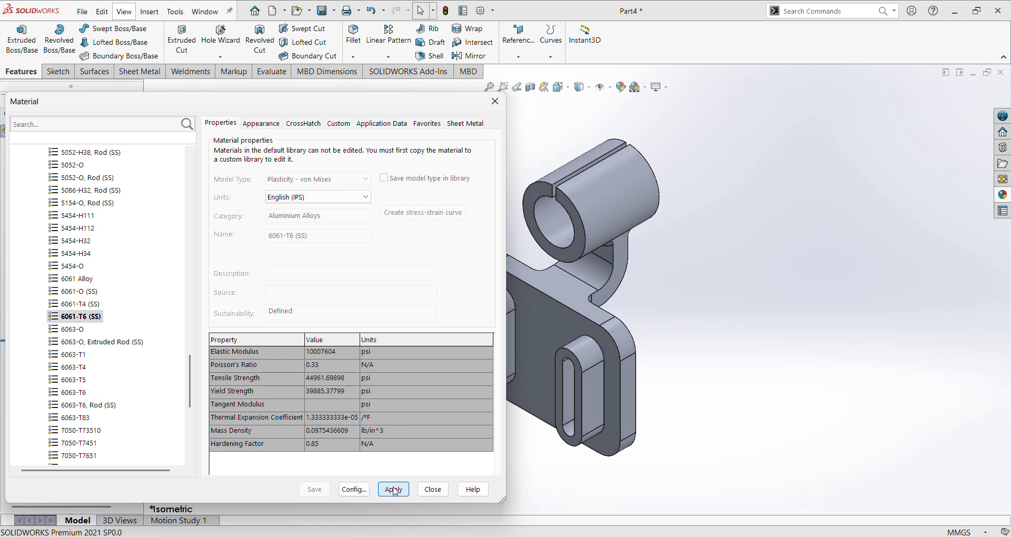
left_click(433, 489)
Try several colours on the whole part's satin finish aluminum appearance and apply pale cyan from the standard palette.
left_click(621, 87)
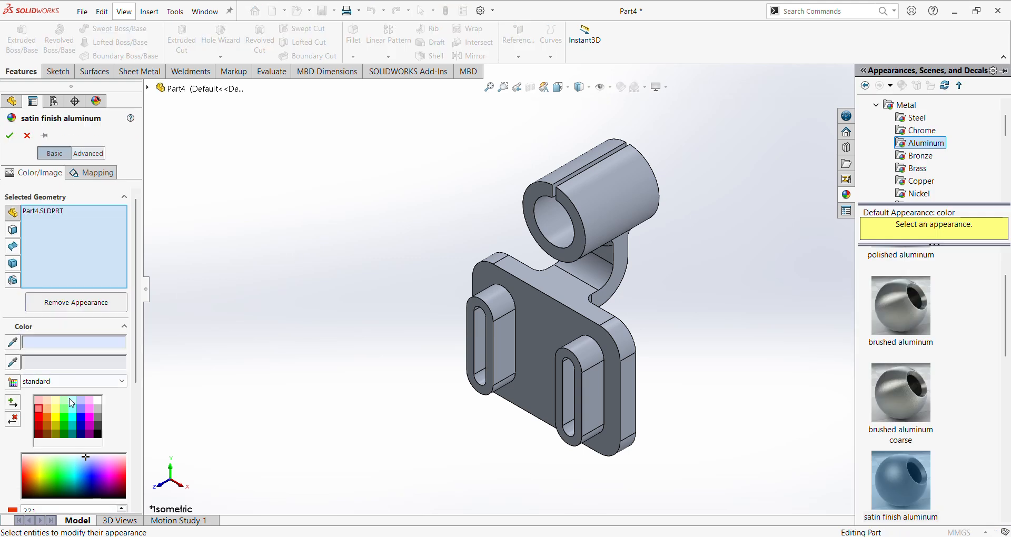
left_click(46, 401)
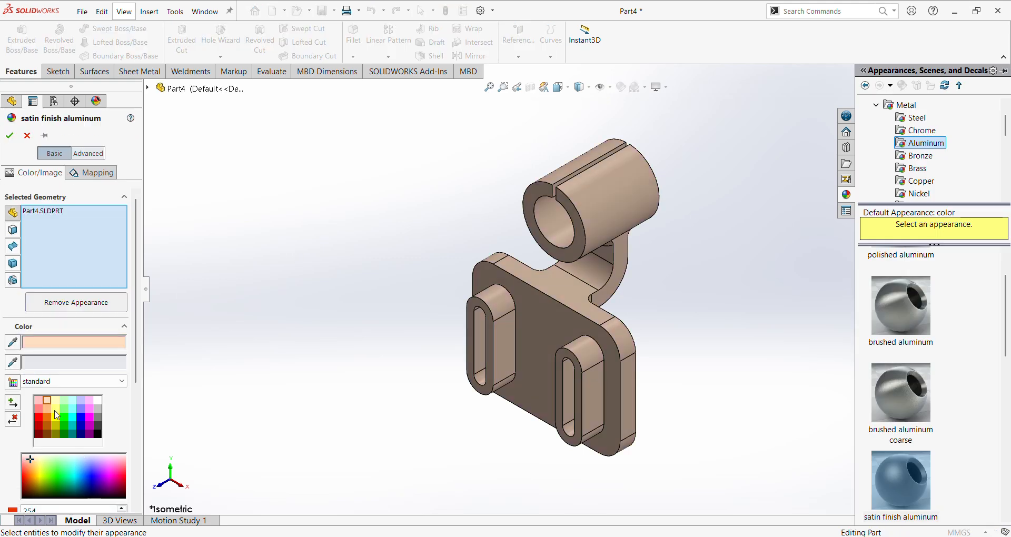
left_click(73, 409)
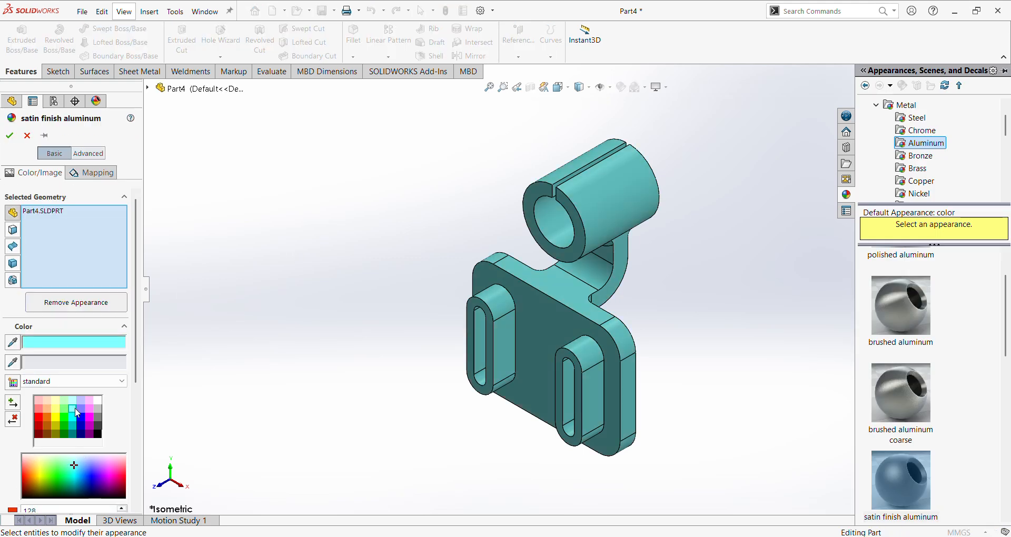
left_click(89, 408)
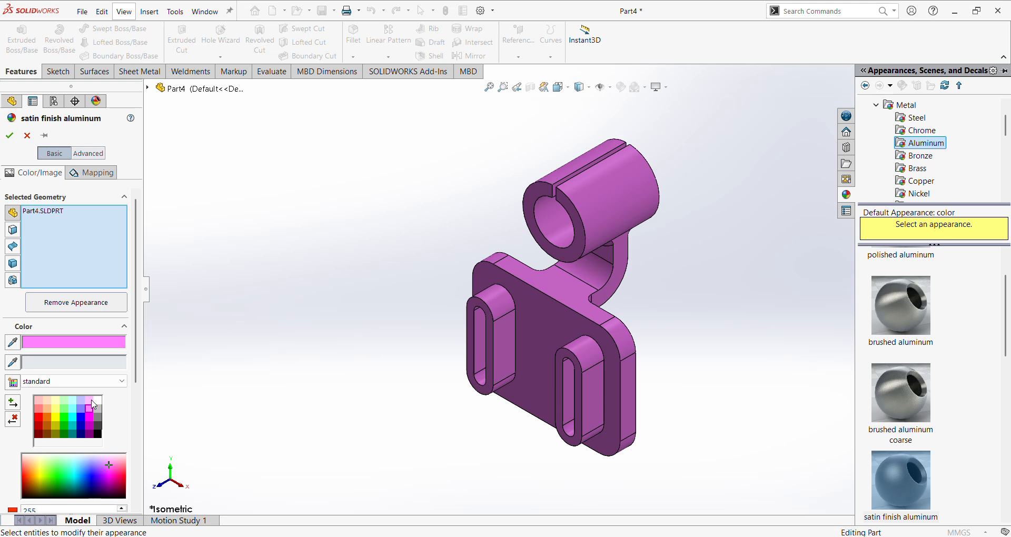
left_click(91, 401)
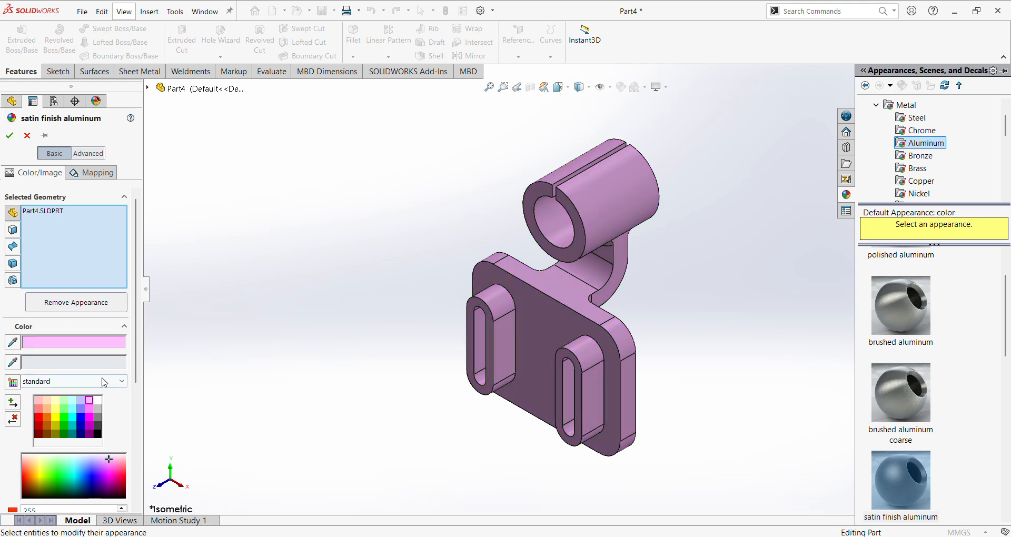
left_click(73, 401)
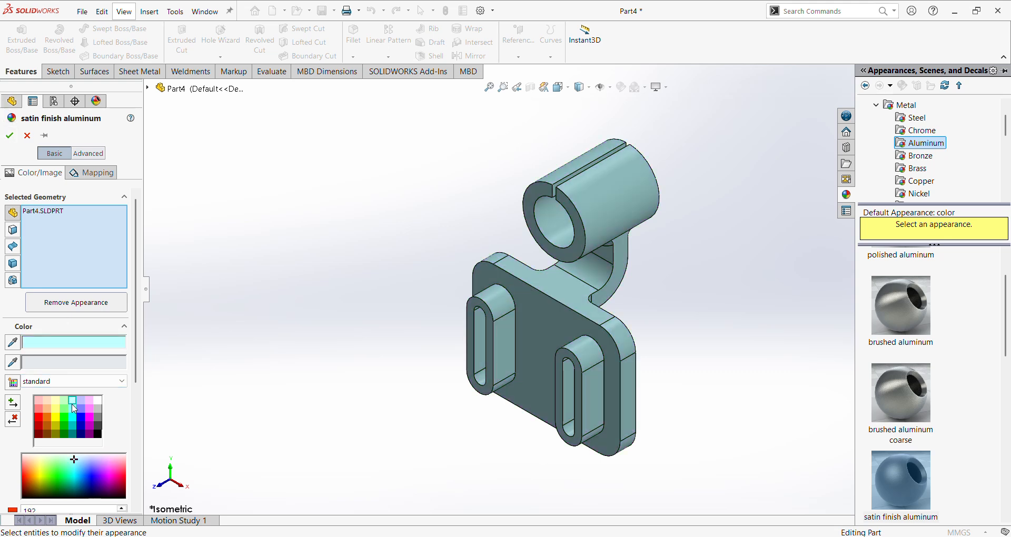
left_click(9, 136)
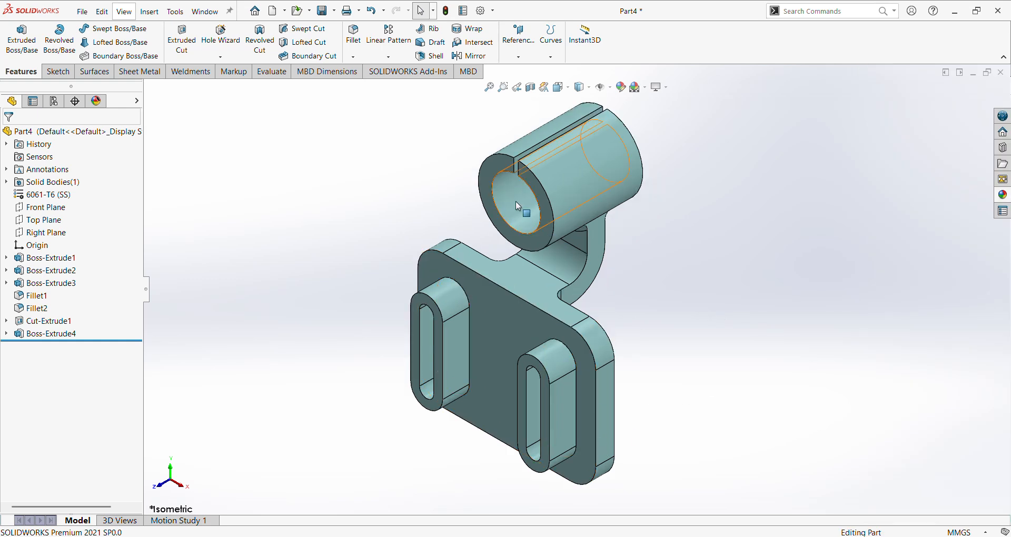
Reopen the part's appearance for editing and select the cylinder's bore face in place of the whole part.
left_click(621, 87)
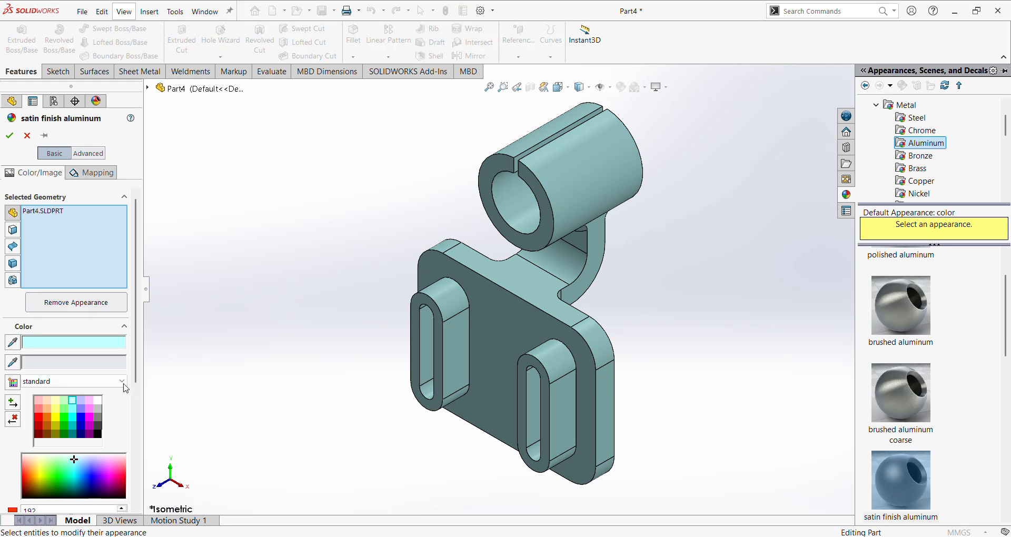
left_click(513, 198)
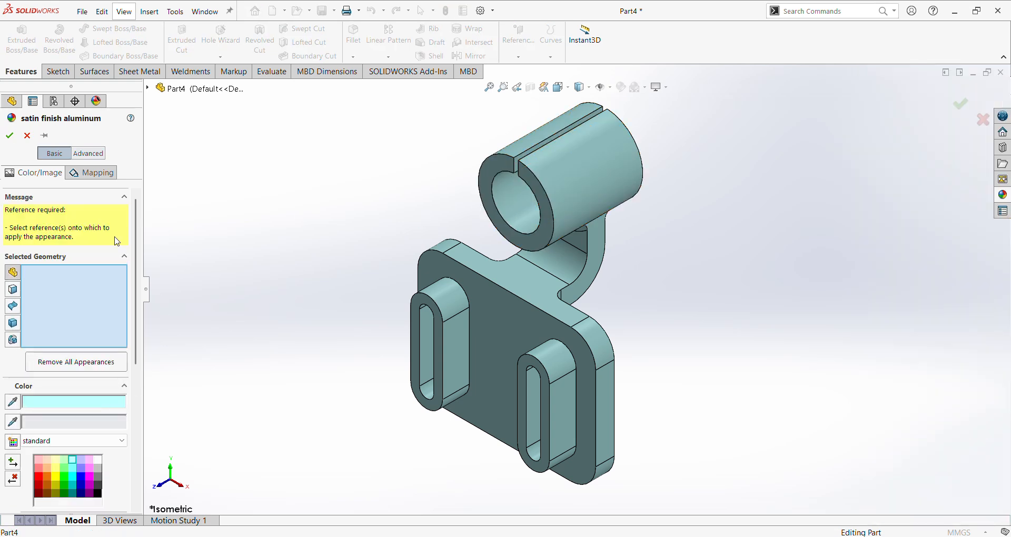
left_click(519, 202)
Add the four inner faces of the slot opening on the plate's +X side to the appearance selection.
scroll(535, 411, "down", 3)
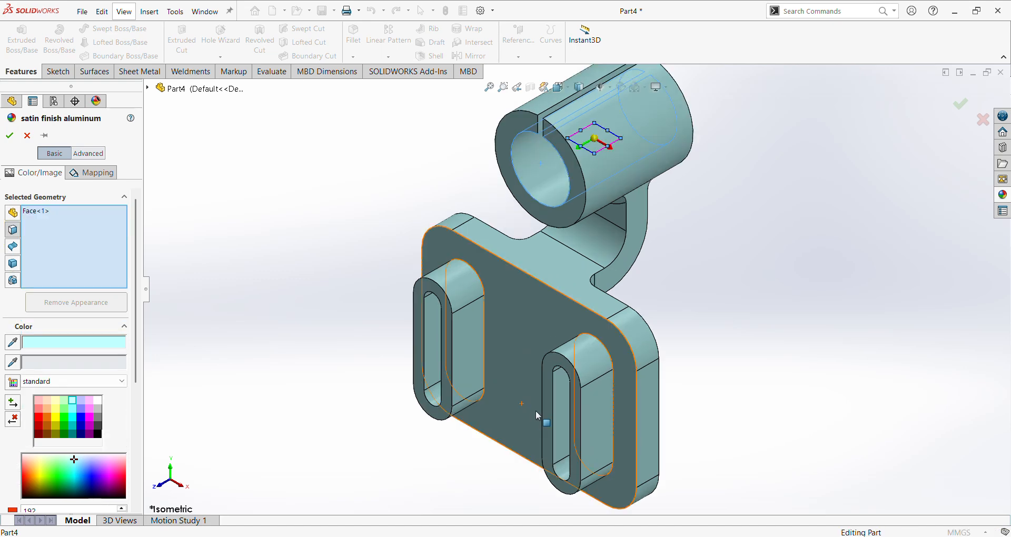
middle_click_drag(747, 379, 796, 251)
scroll(666, 282, "down", 4)
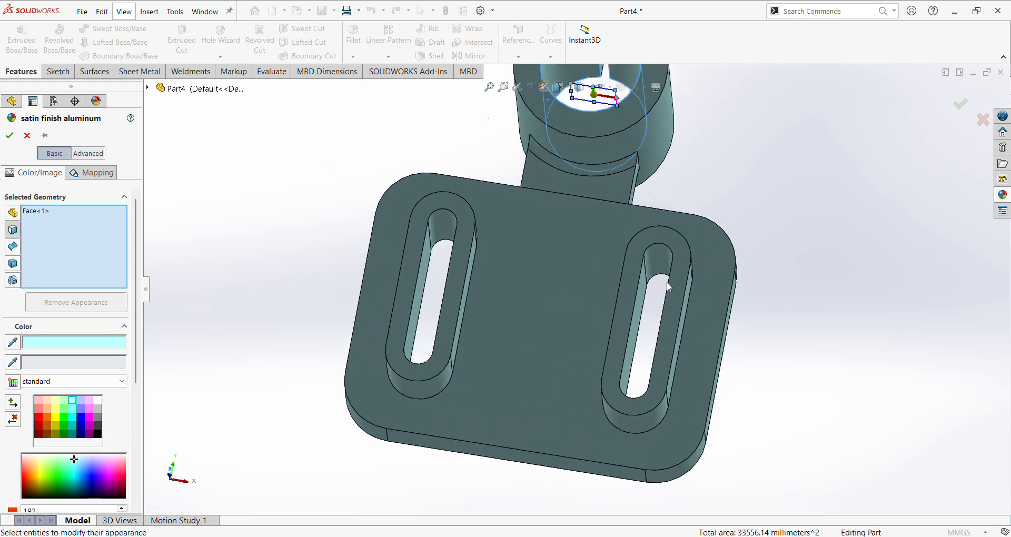
left_click(653, 246)
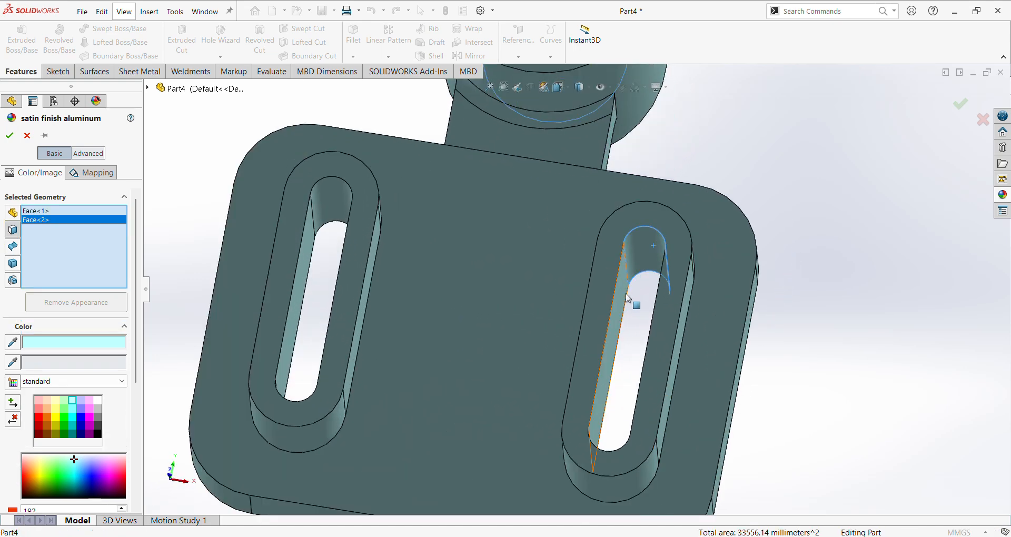
left_click(626, 294)
middle_click_drag(626, 295, 652, 422)
left_click(702, 306)
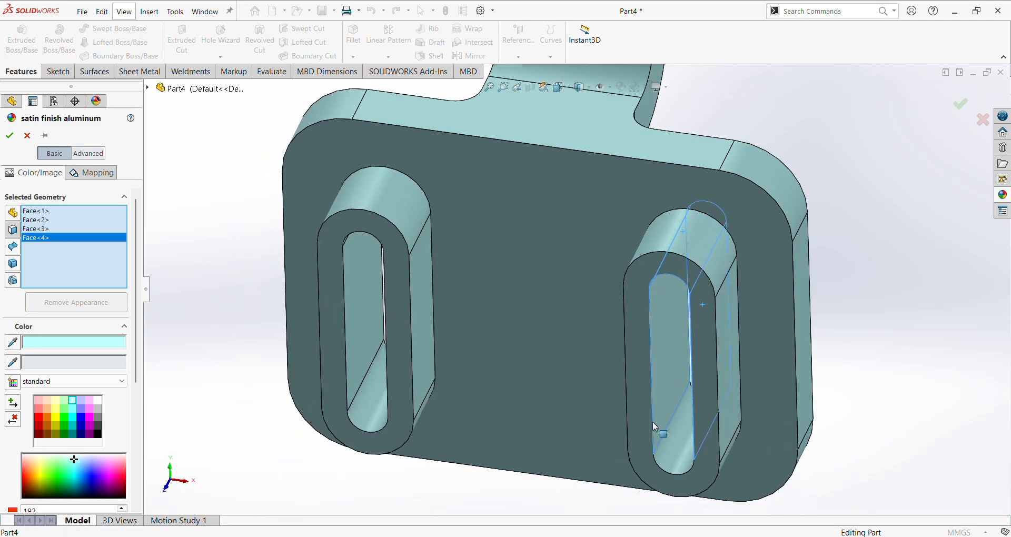
left_click(680, 452)
Add the other slot opening's four inner faces and apply the pale cyan satin finish aluminum appearance to the selected faces.
left_click(358, 336)
middle_click_drag(358, 337, 371, 318)
left_click(401, 310)
left_click(429, 194)
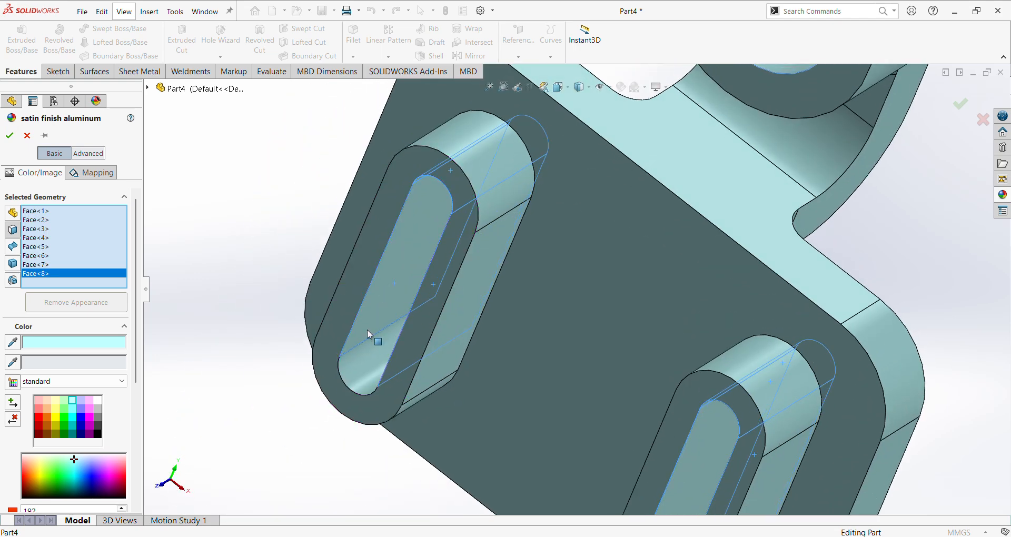
left_click(368, 356)
left_click(9, 138)
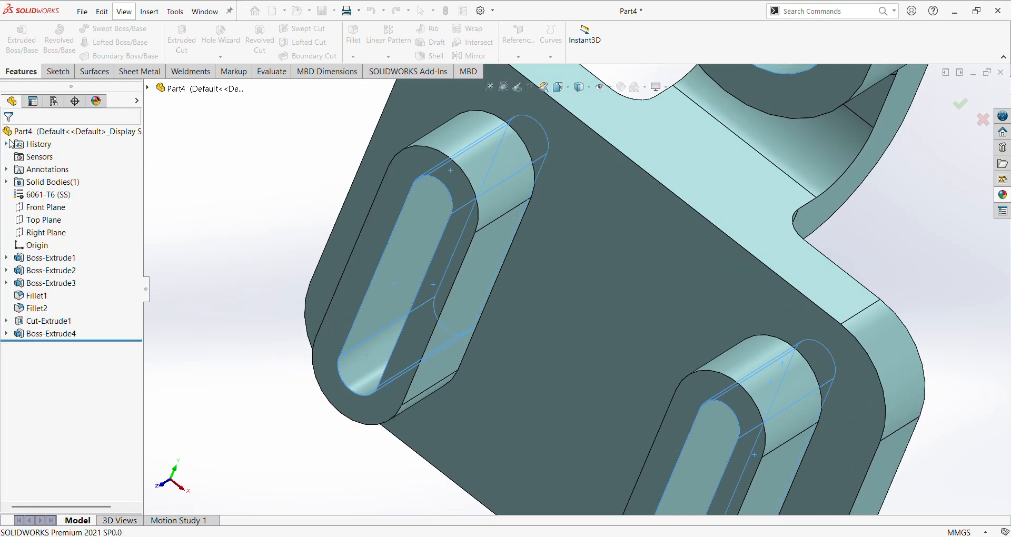
Reopen the part's satin finish aluminum appearance, restrict selection to faces and remove the whole part from the selected geometry.
scroll(271, 202, "up", 2)
middle_click_drag(815, 259, 800, 215)
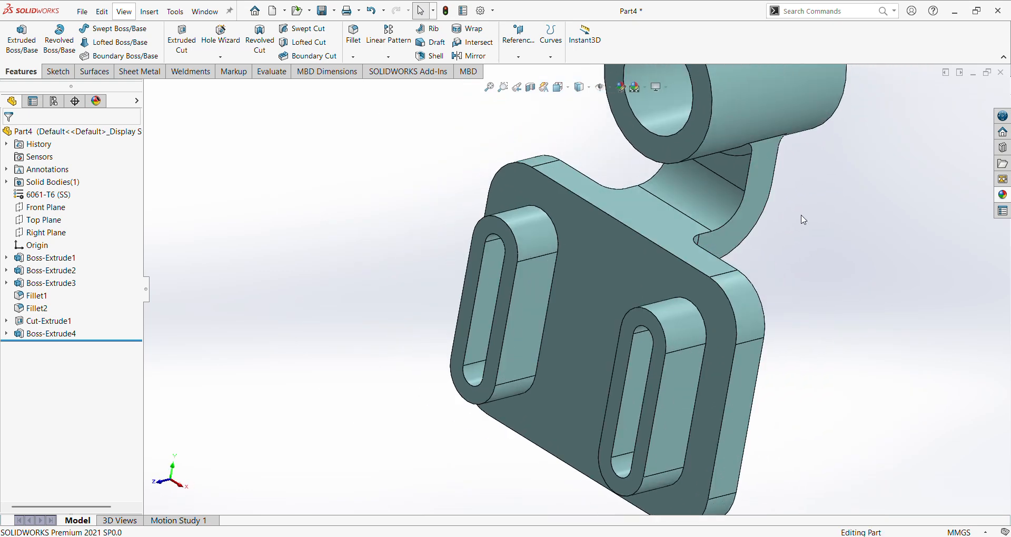
middle_click_drag(662, 264, 684, 211)
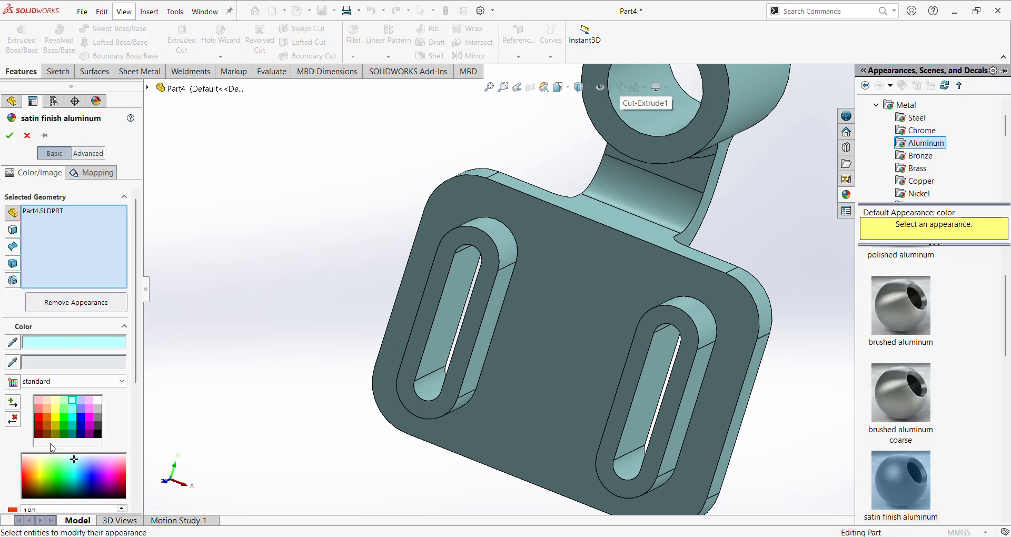
left_click(13, 230)
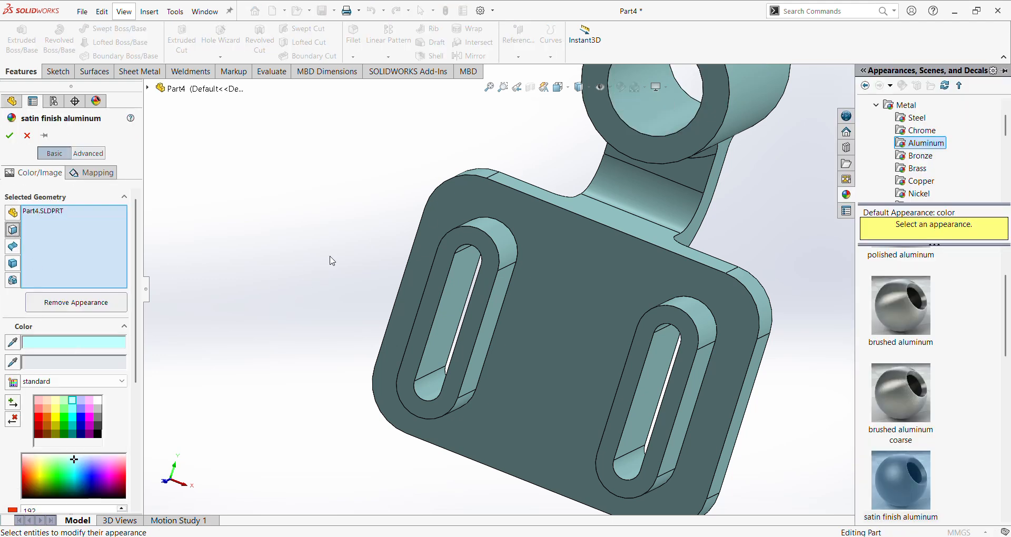
left_click(71, 213)
right_click(68, 213)
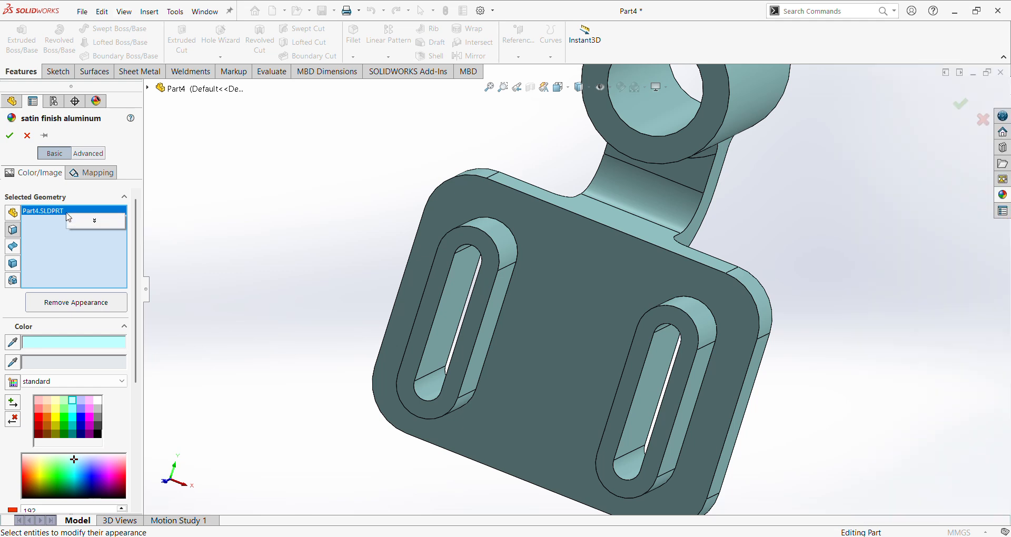
left_click(97, 234)
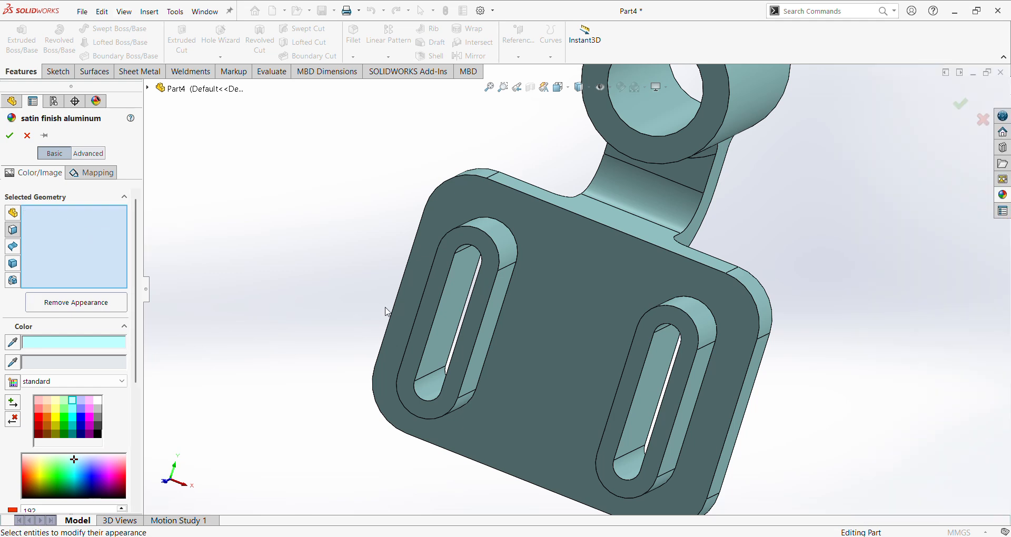
Select the four inner faces of the slot opening on the plate's -X side and colour them light red from the standard palette.
left_click(454, 302)
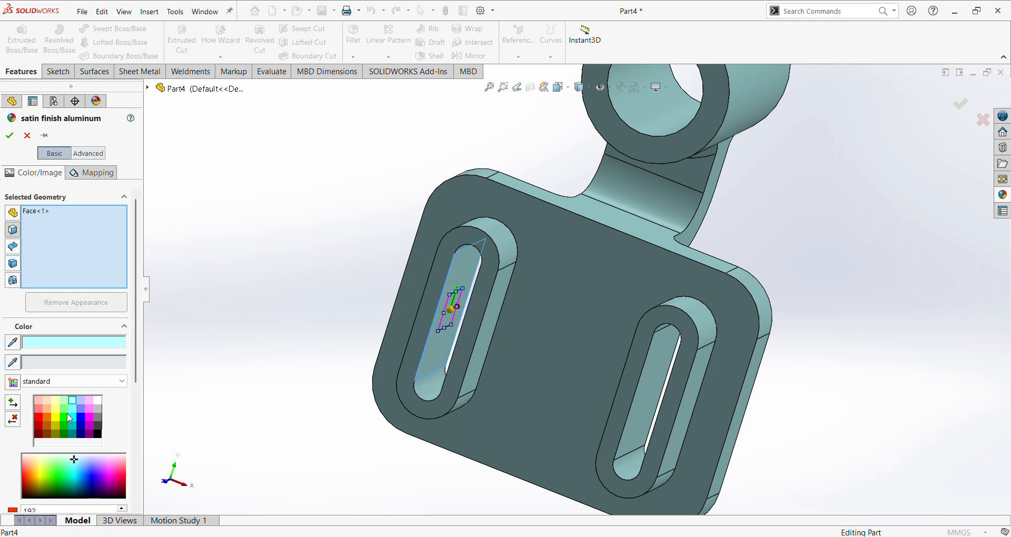
left_click(37, 409)
middle_click_drag(427, 296, 491, 290)
left_click(466, 260)
left_click(475, 295)
middle_click_drag(519, 348, 450, 412)
left_click(371, 393)
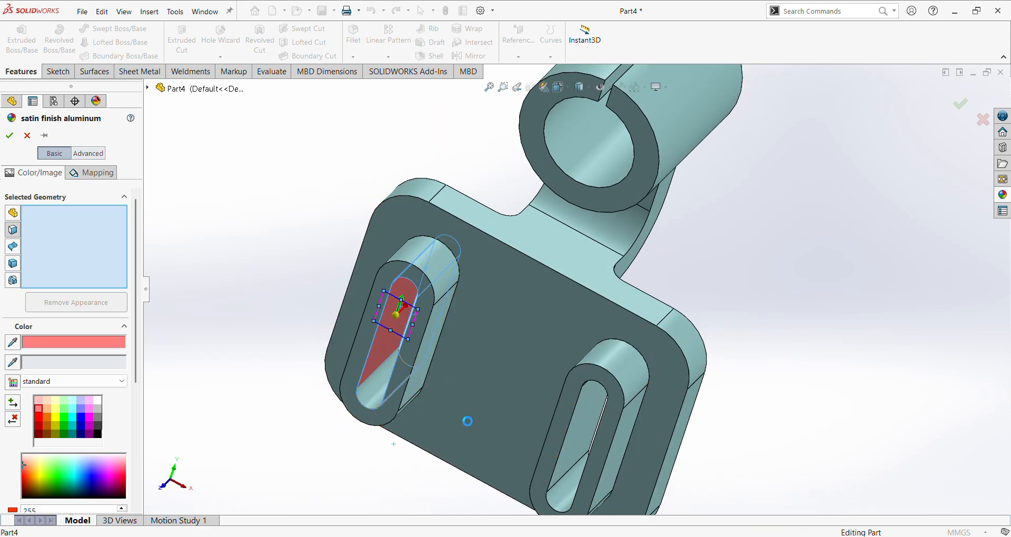
Add the +X slot opening's four inner faces and the cylinder's bore face to the light red selection, and apply the appearance.
left_click(582, 420)
middle_click_drag(582, 420, 614, 297)
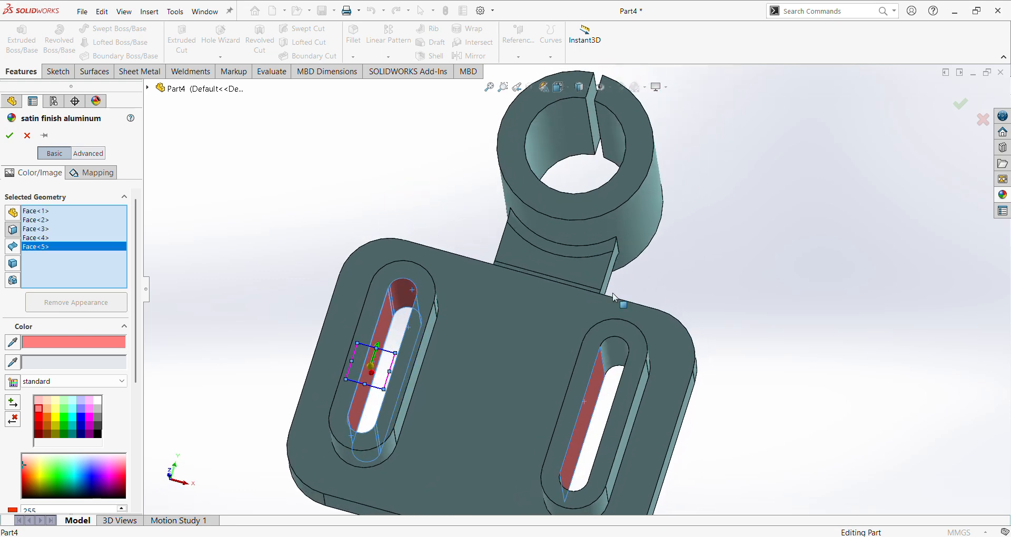
left_click(617, 352)
middle_click_drag(617, 352, 646, 388)
left_click(646, 388)
middle_click_drag(718, 368, 653, 295)
left_click(579, 158)
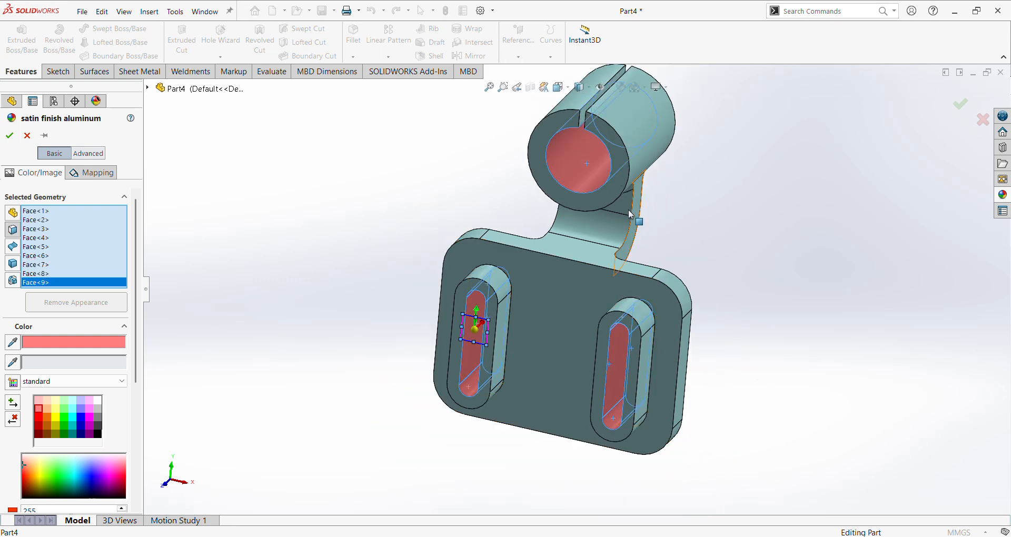
left_click(9, 136)
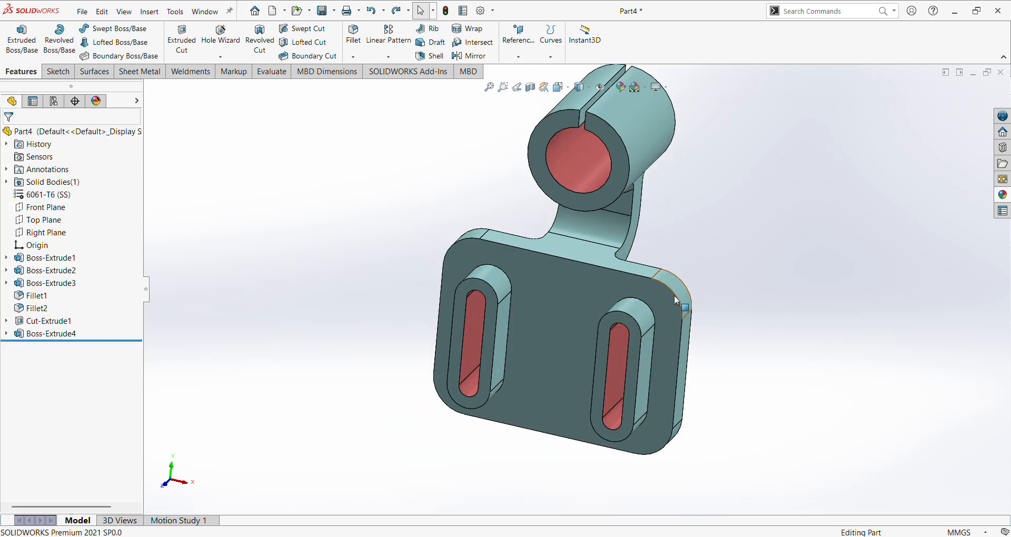
Open the appearance settings again and clear the whole part from the selected geometry.
scroll(569, 328, "down", 3)
scroll(568, 328, "up", 3)
middle_click_drag(702, 341, 668, 314)
scroll(573, 195, "down", 2)
left_click(619, 88)
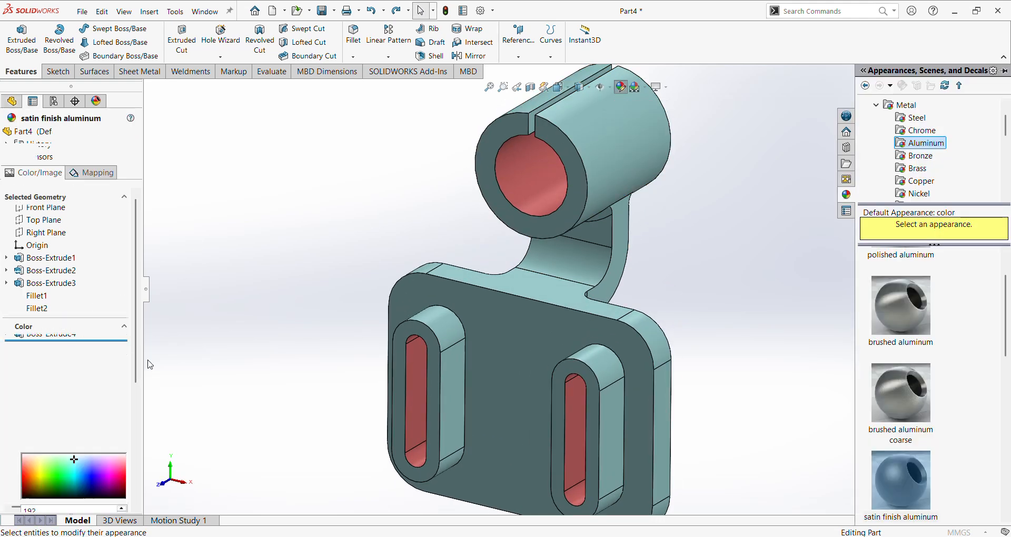
right_click(45, 221)
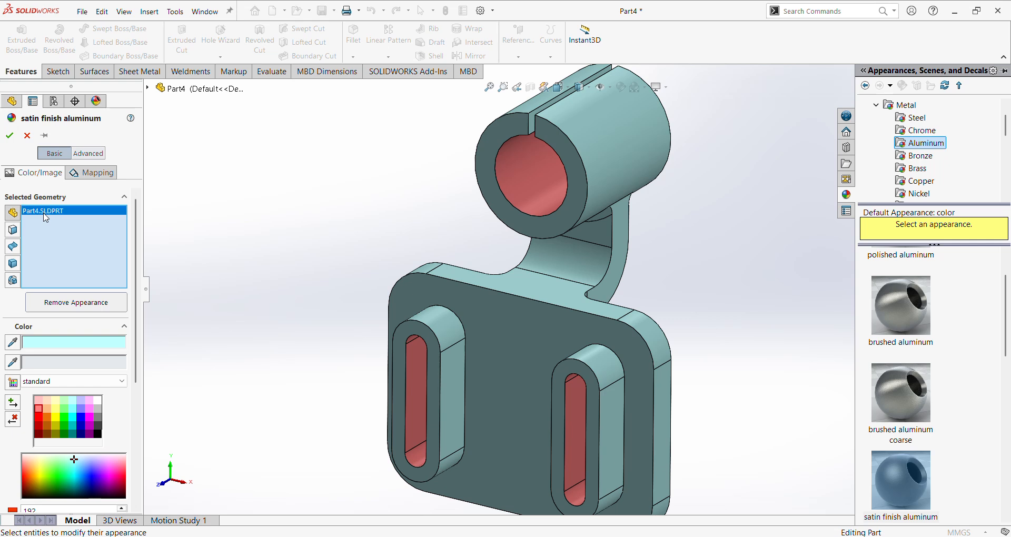
left_click(87, 234)
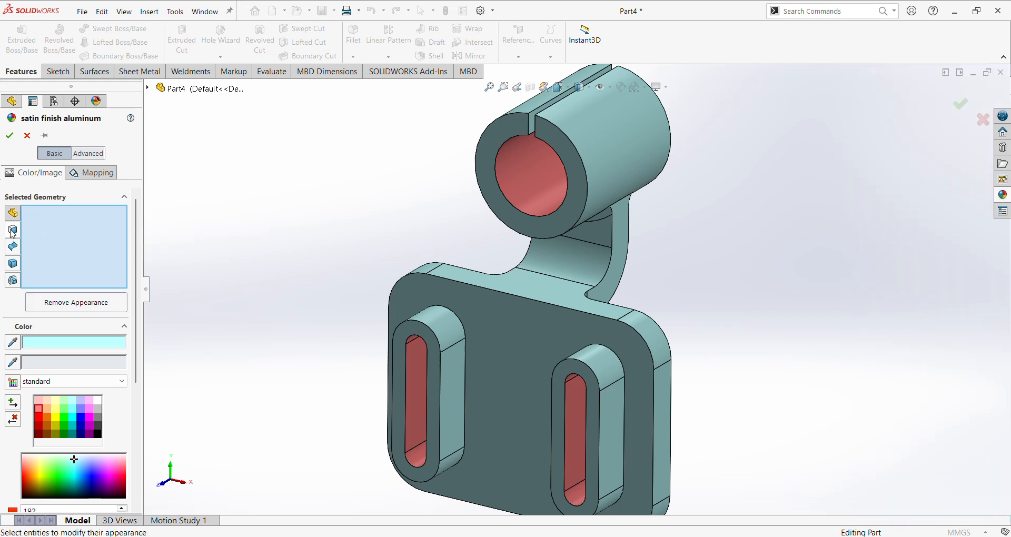
Select the two facing side faces of the cylinder's slit, colour them light red from the standard palette and apply the appearance.
scroll(533, 131, "down", 3)
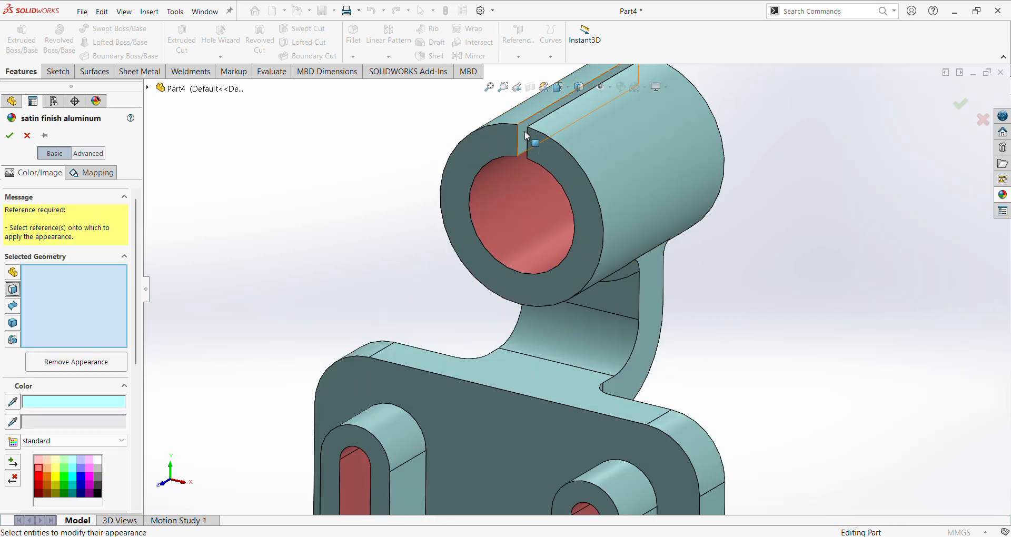
left_click(530, 135)
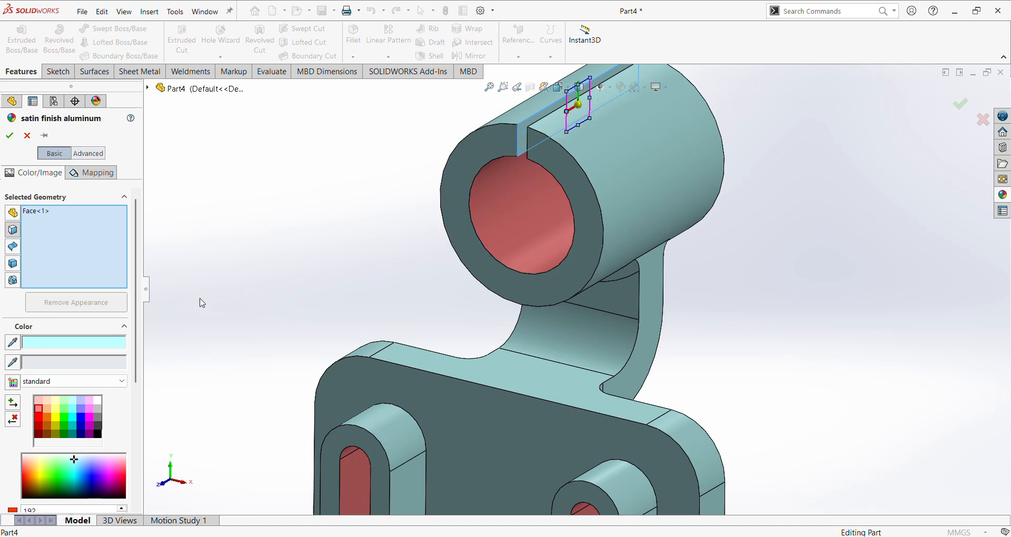
left_click(38, 409)
middle_click_drag(242, 343, 523, 196)
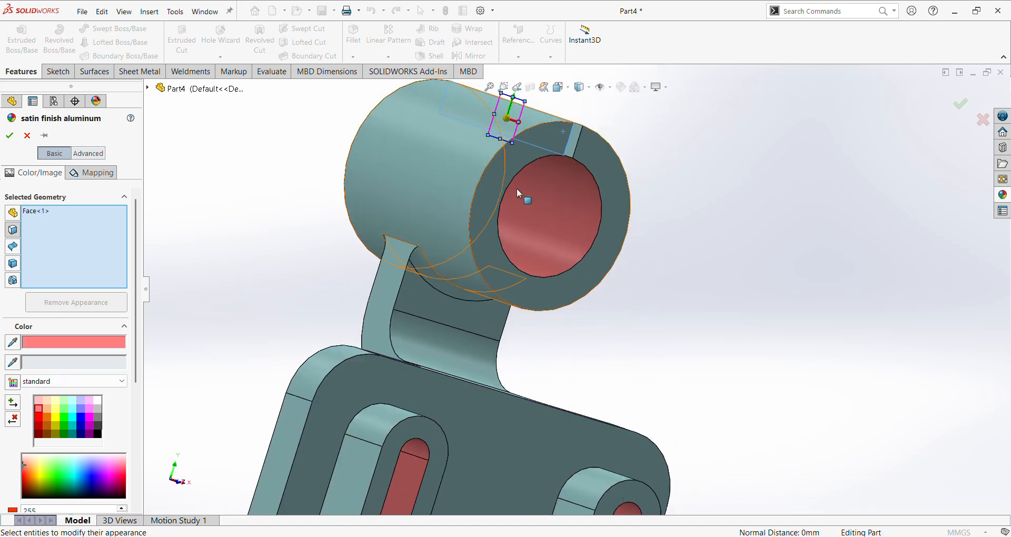
left_click(577, 140)
left_click(9, 136)
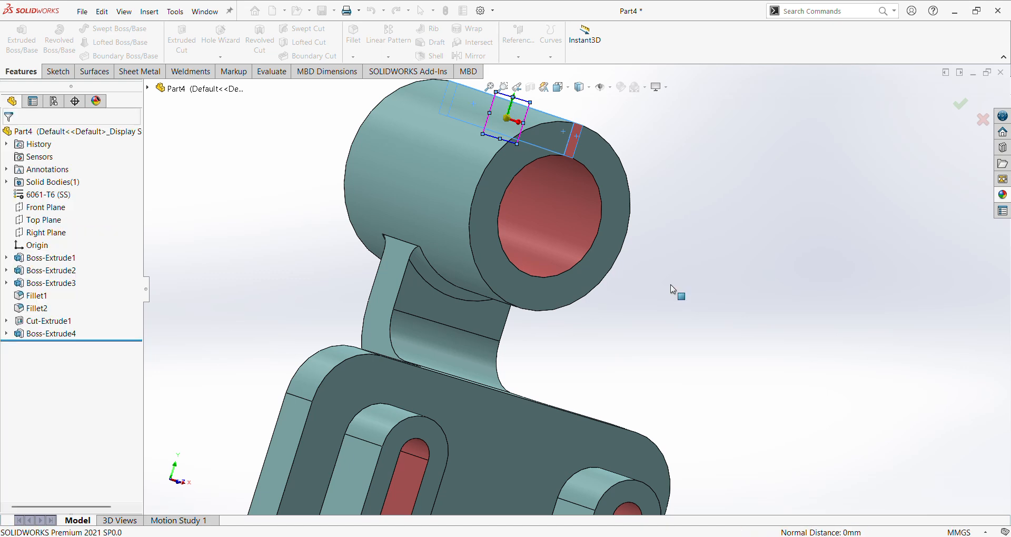
Examine the coloured bracket from several sides, finishing in the isometric view.
middle_click_drag(695, 307, 715, 407)
scroll(690, 365, "up", 3)
scroll(687, 371, "down", 3)
scroll(687, 371, "up", 2)
middle_click_drag(687, 371, 690, 385)
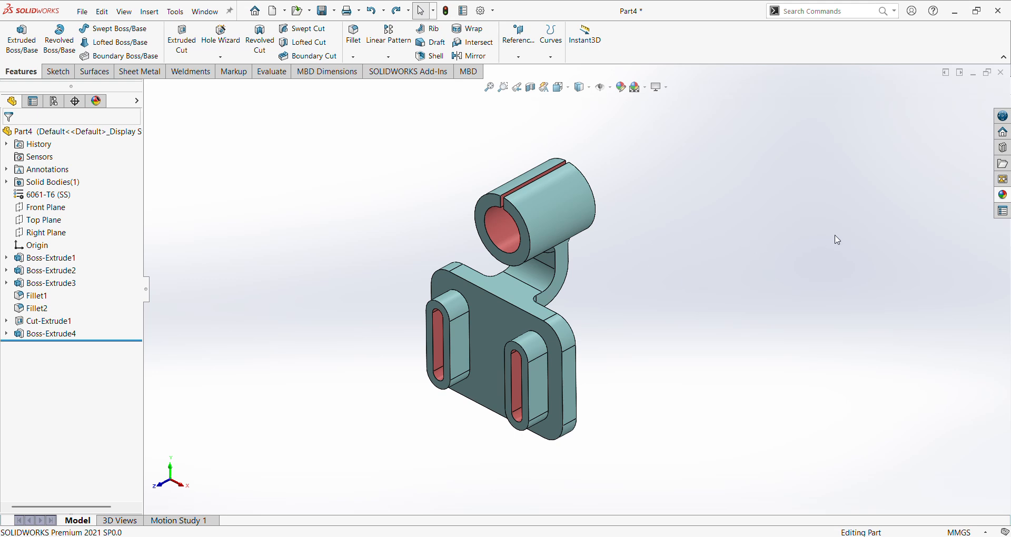
key("ctrl+7")
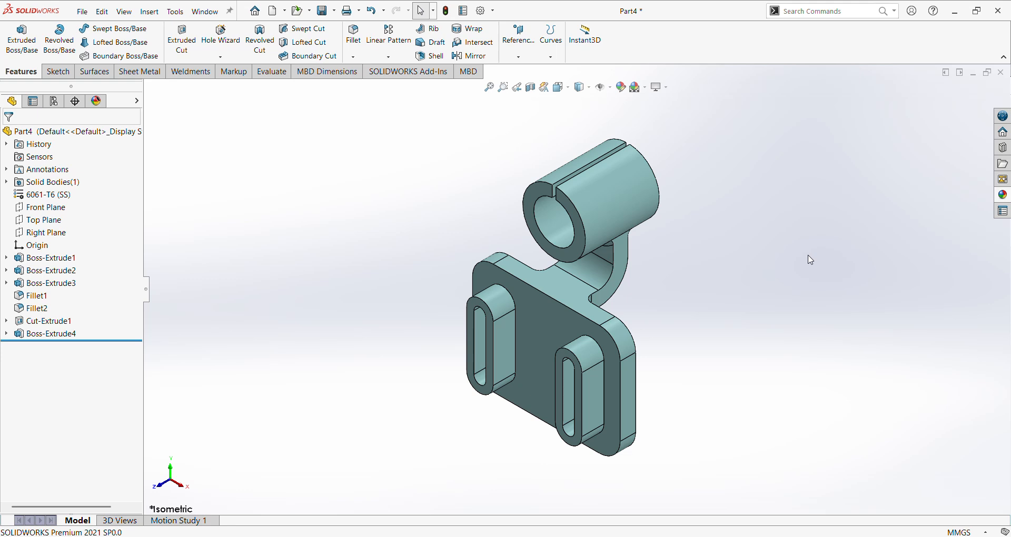
middle_click_drag(668, 334, 754, 284)
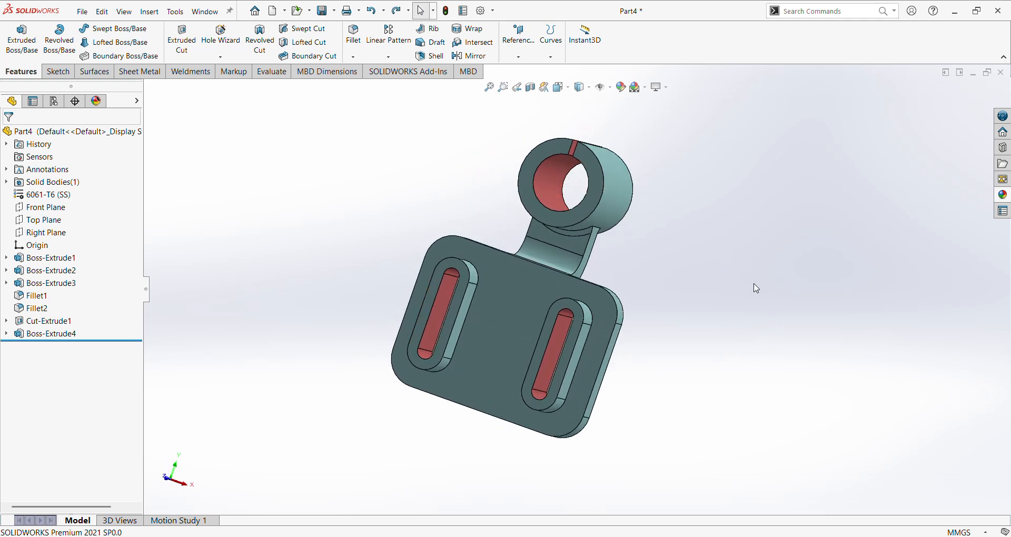
key("ctrl+7")
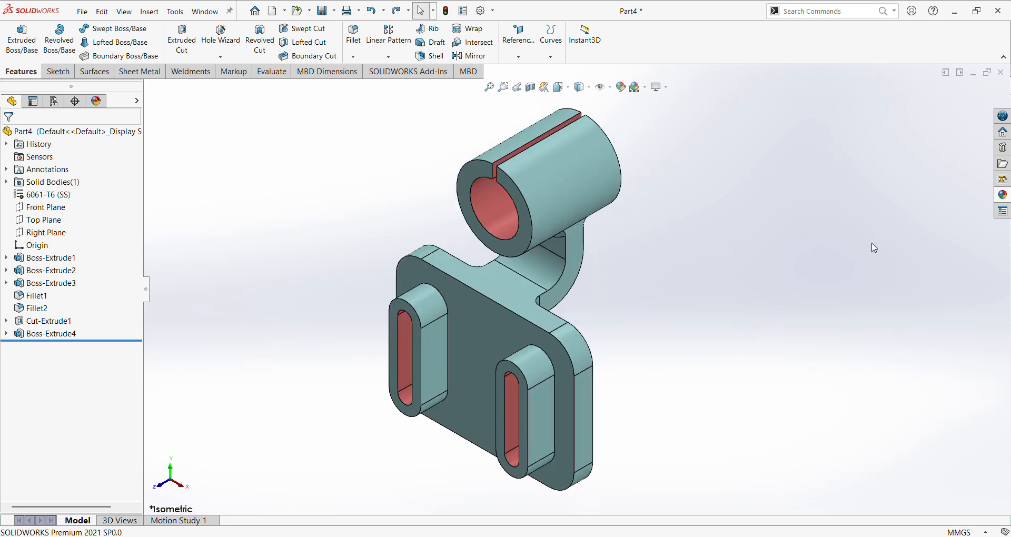